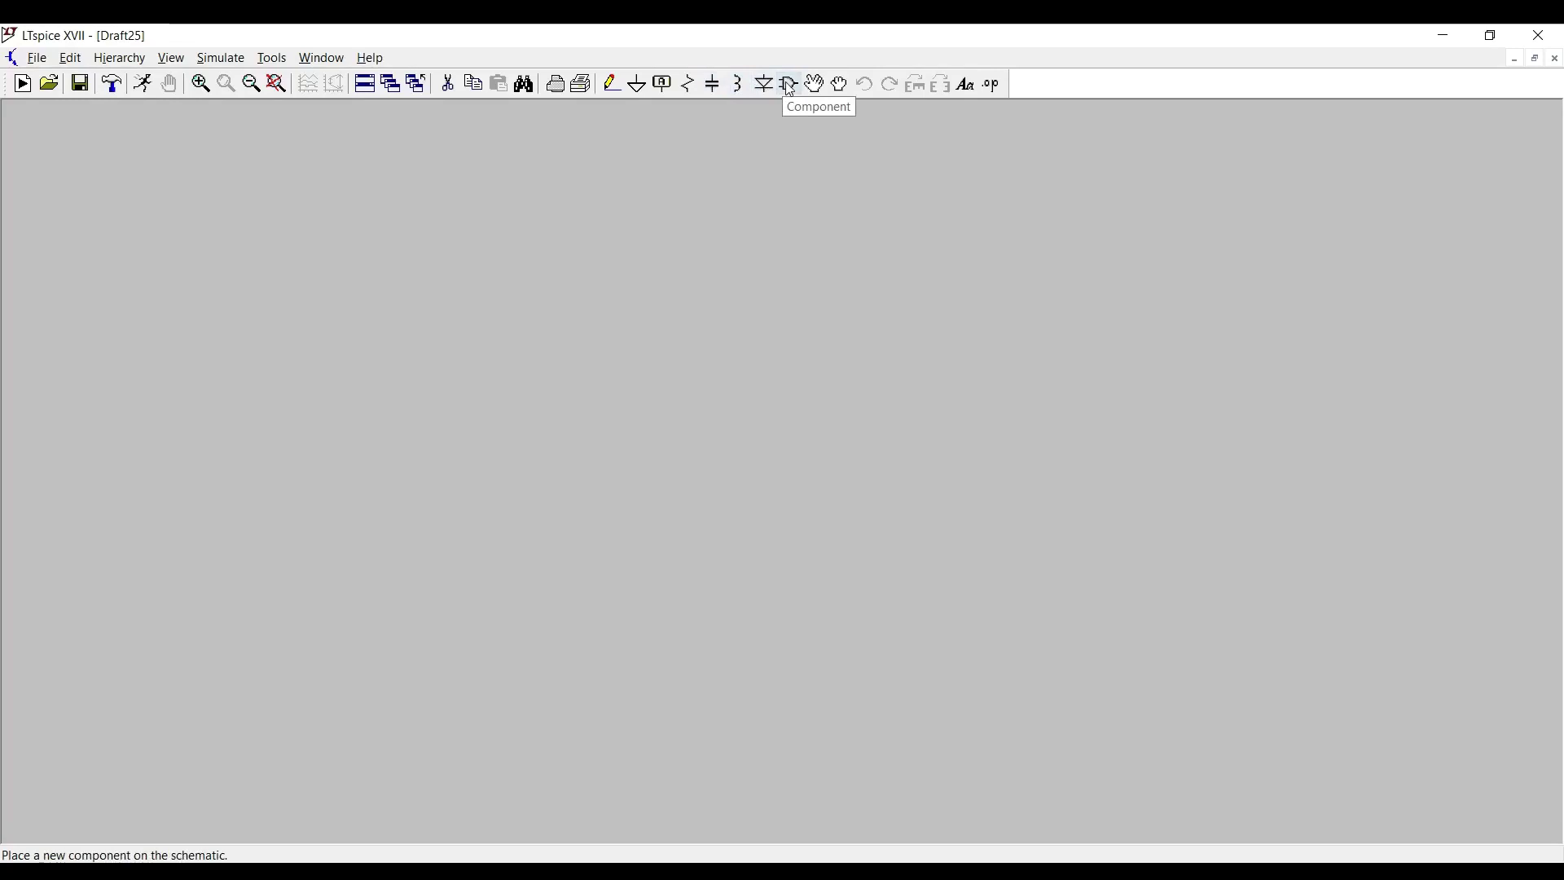
- Place one voltage source component on the empty schematic
left_click(789, 87)
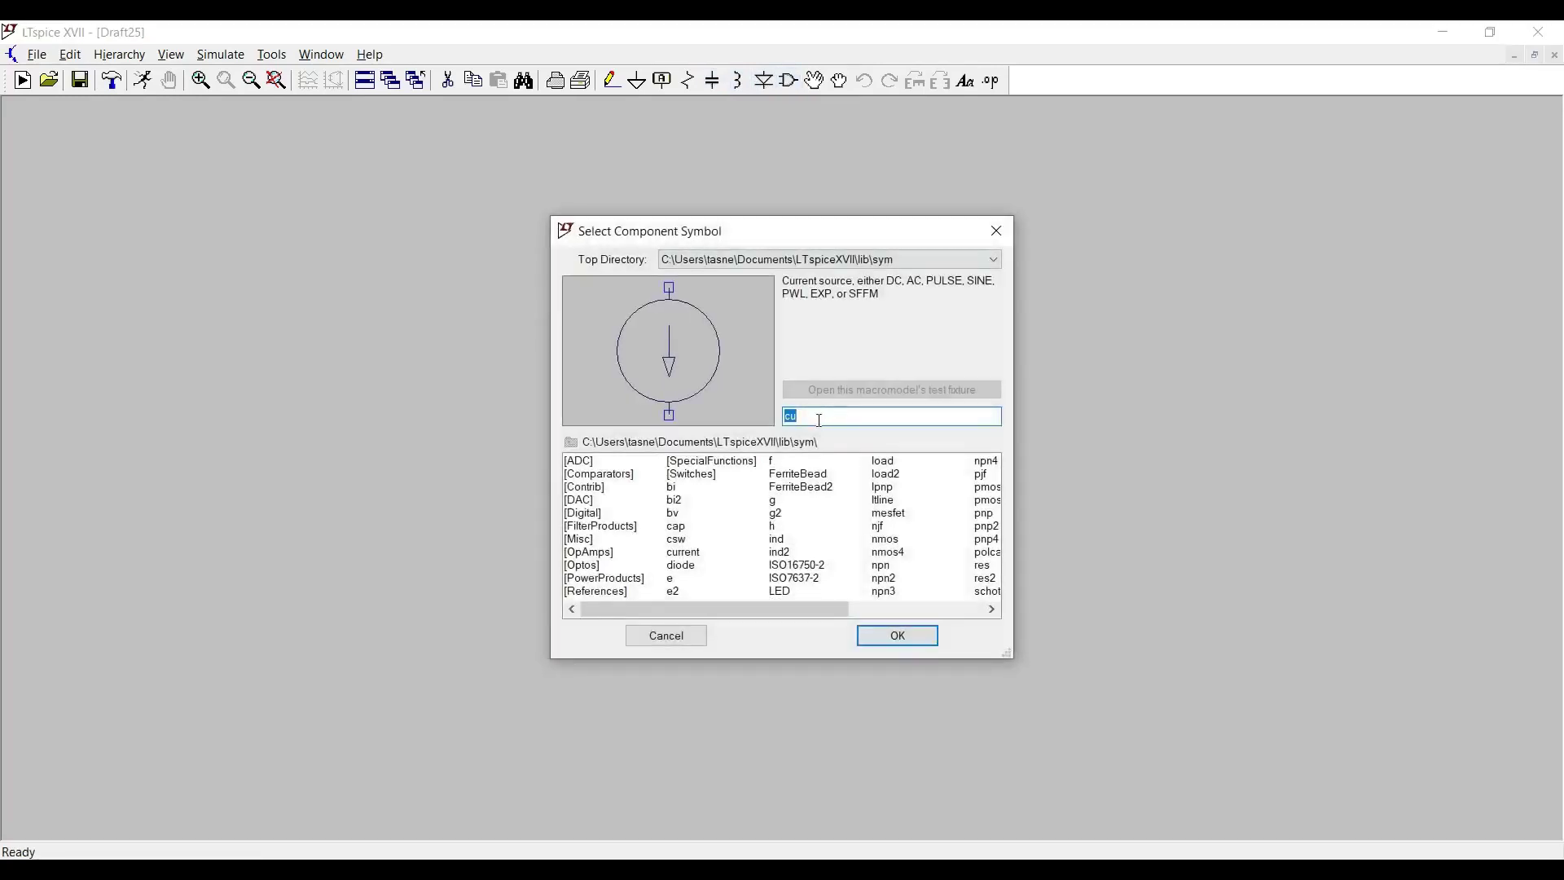
key("BackSpace")
type("v")
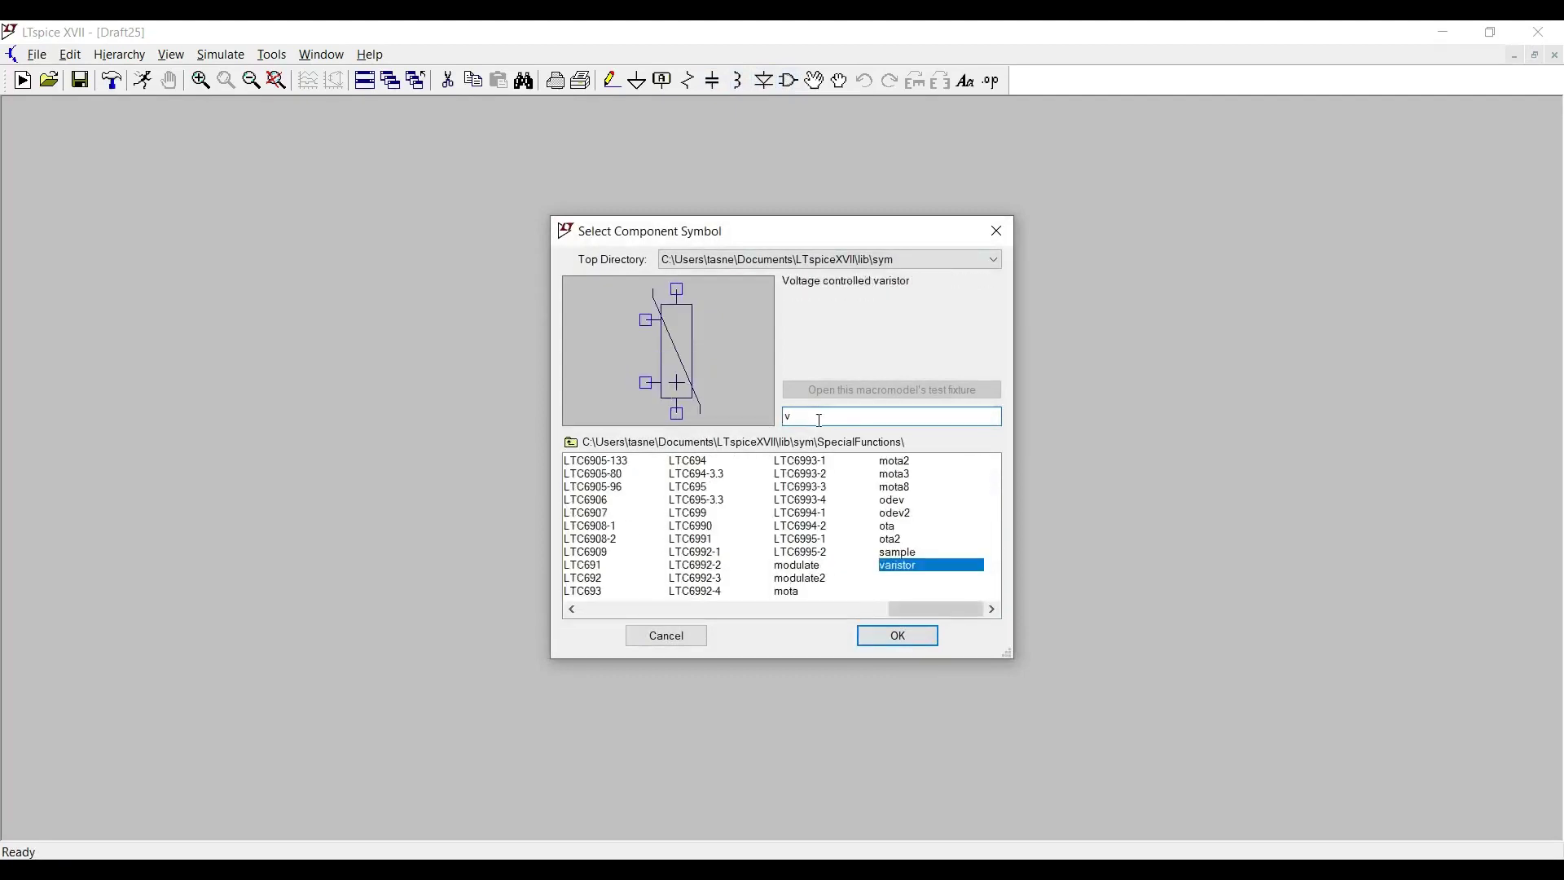
type("ol")
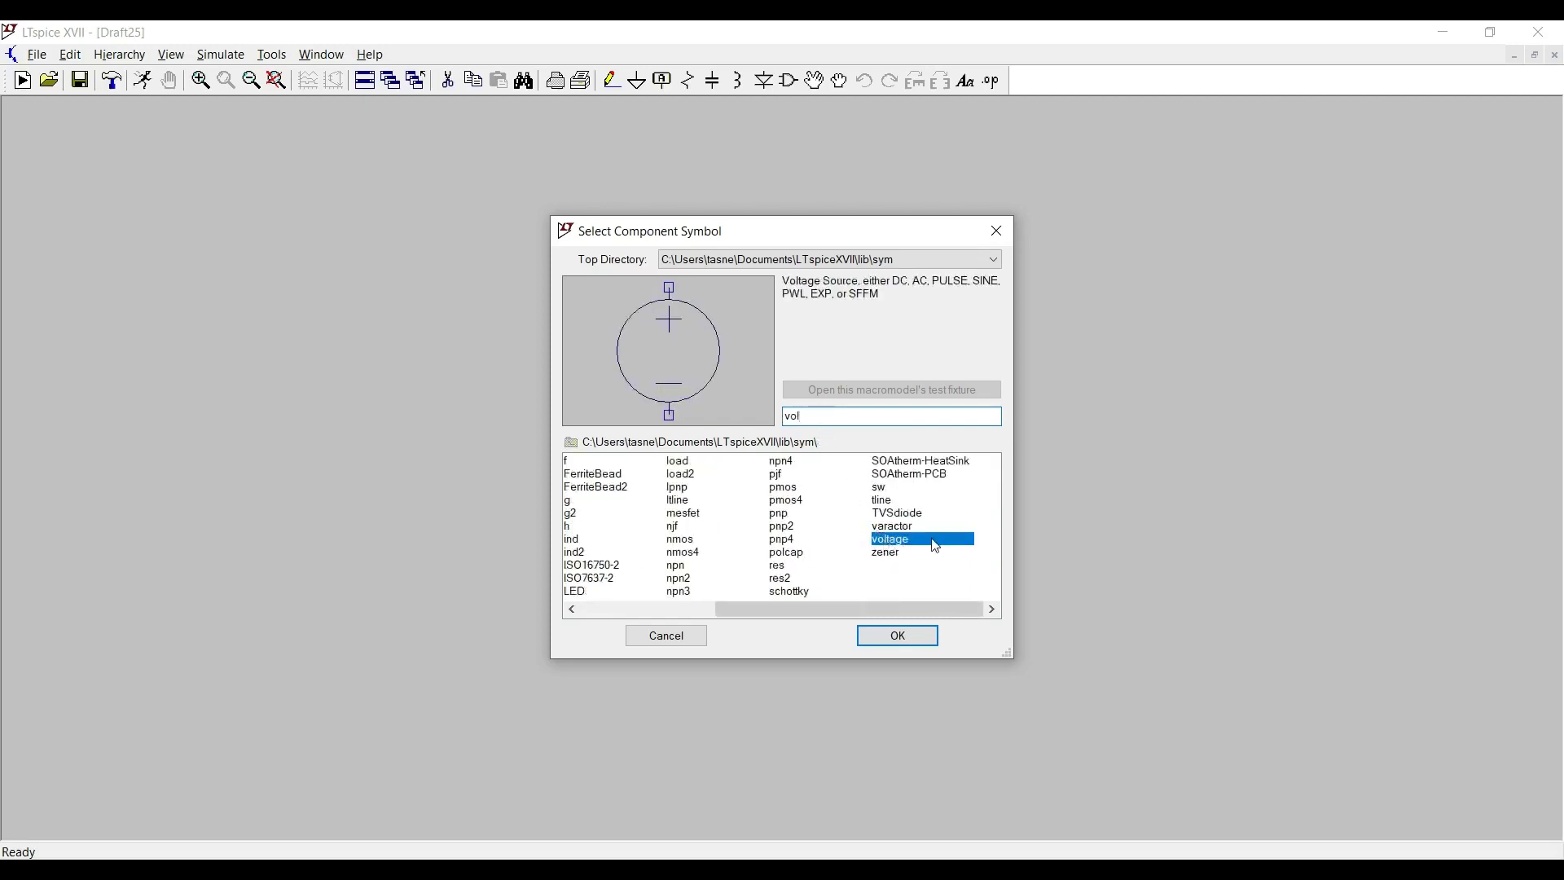
left_click(900, 633)
left_click(461, 382)
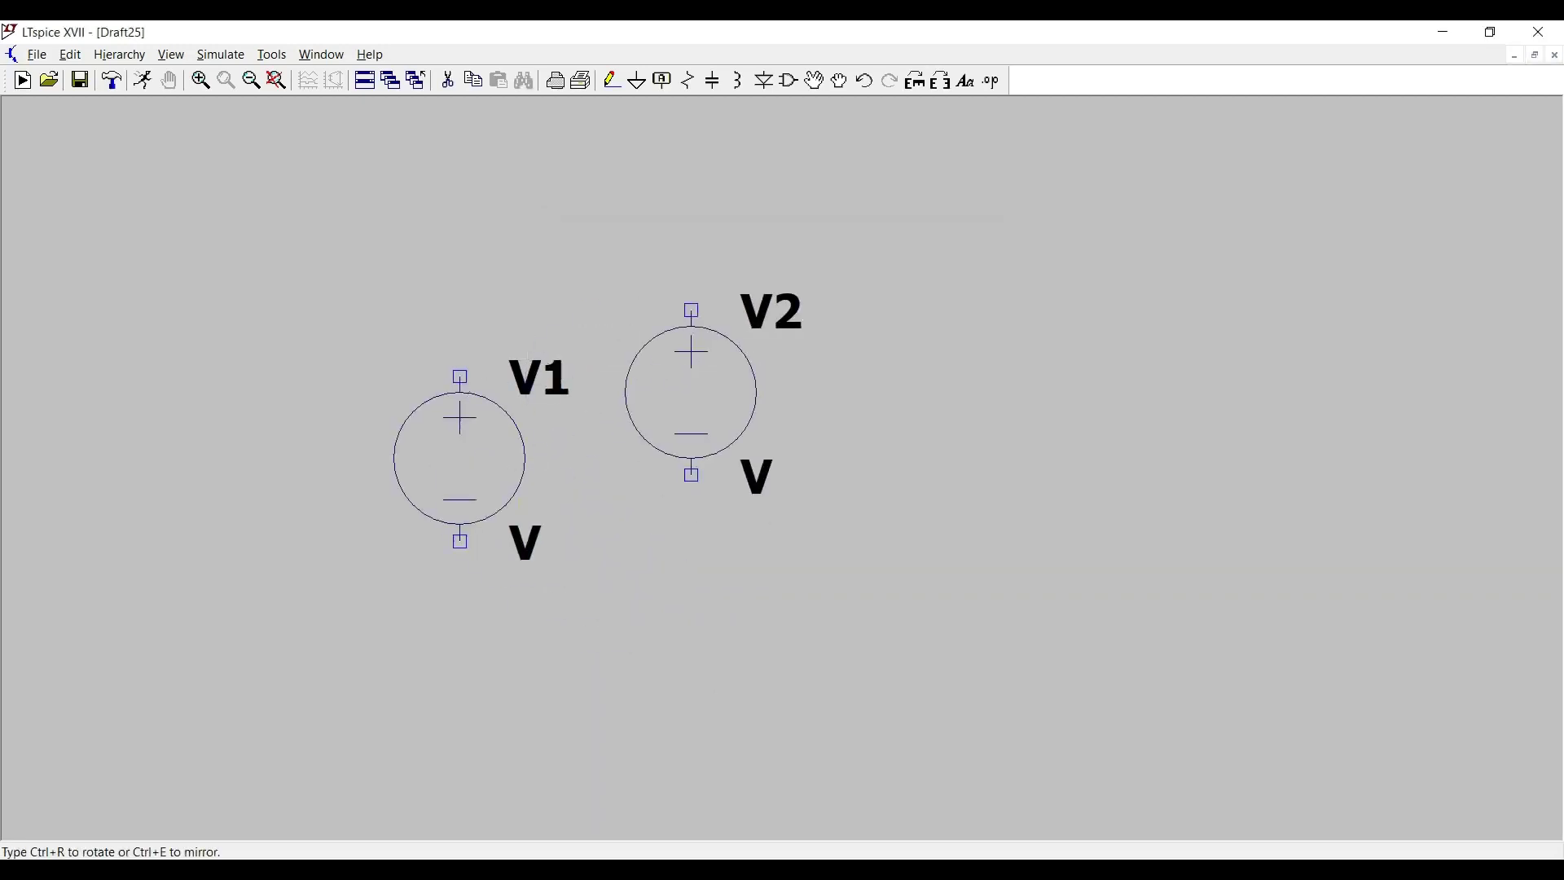
key("Escape")
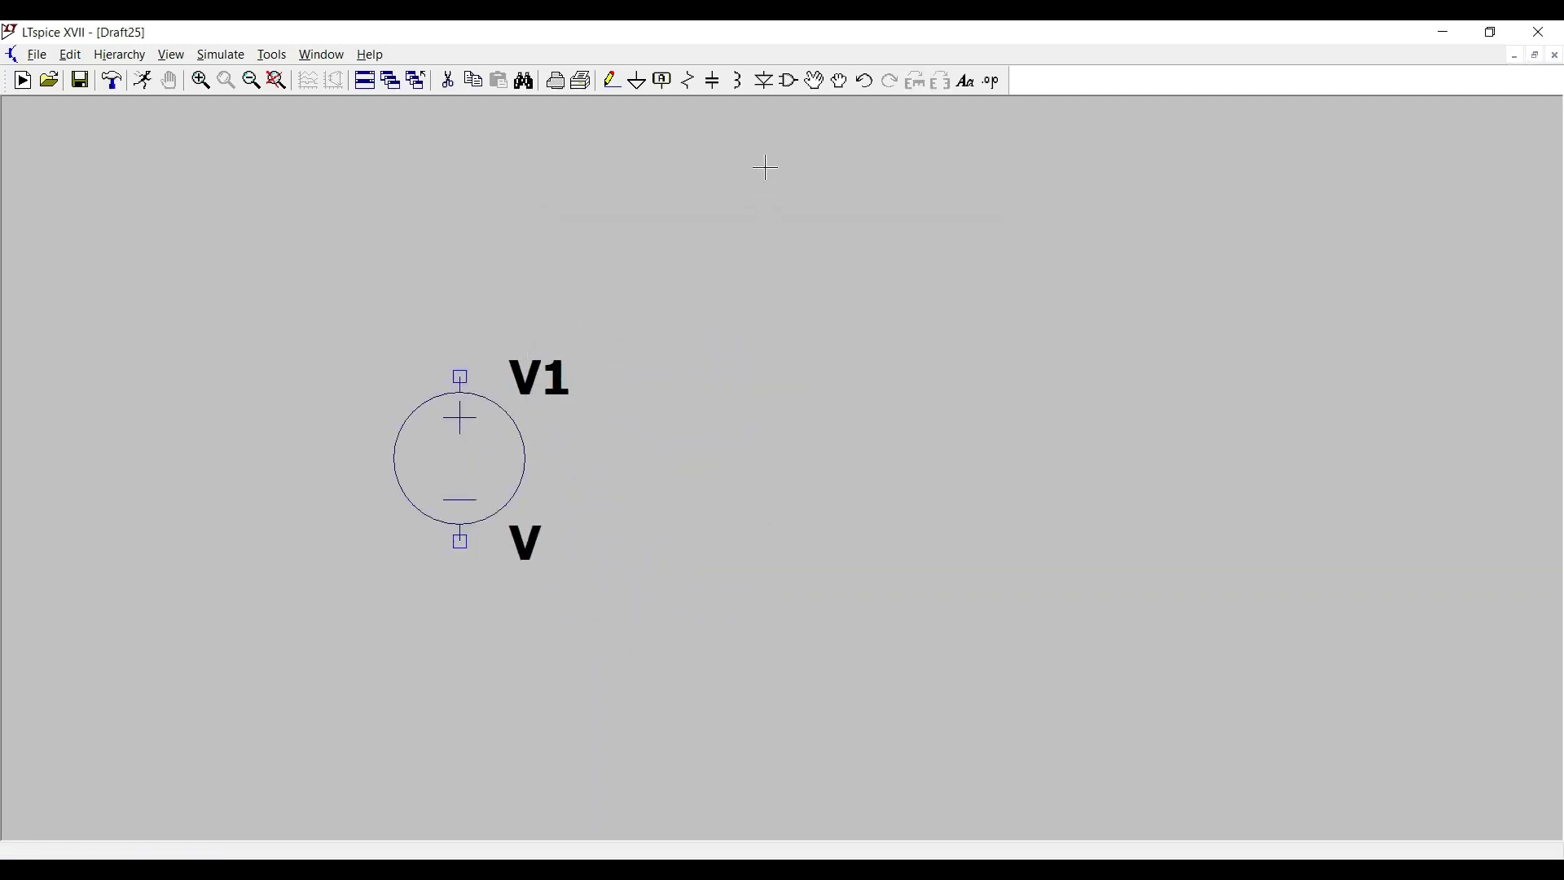
- Add one current source component to the schematic, beside and slightly higher than the voltage source V1
left_click(790, 81)
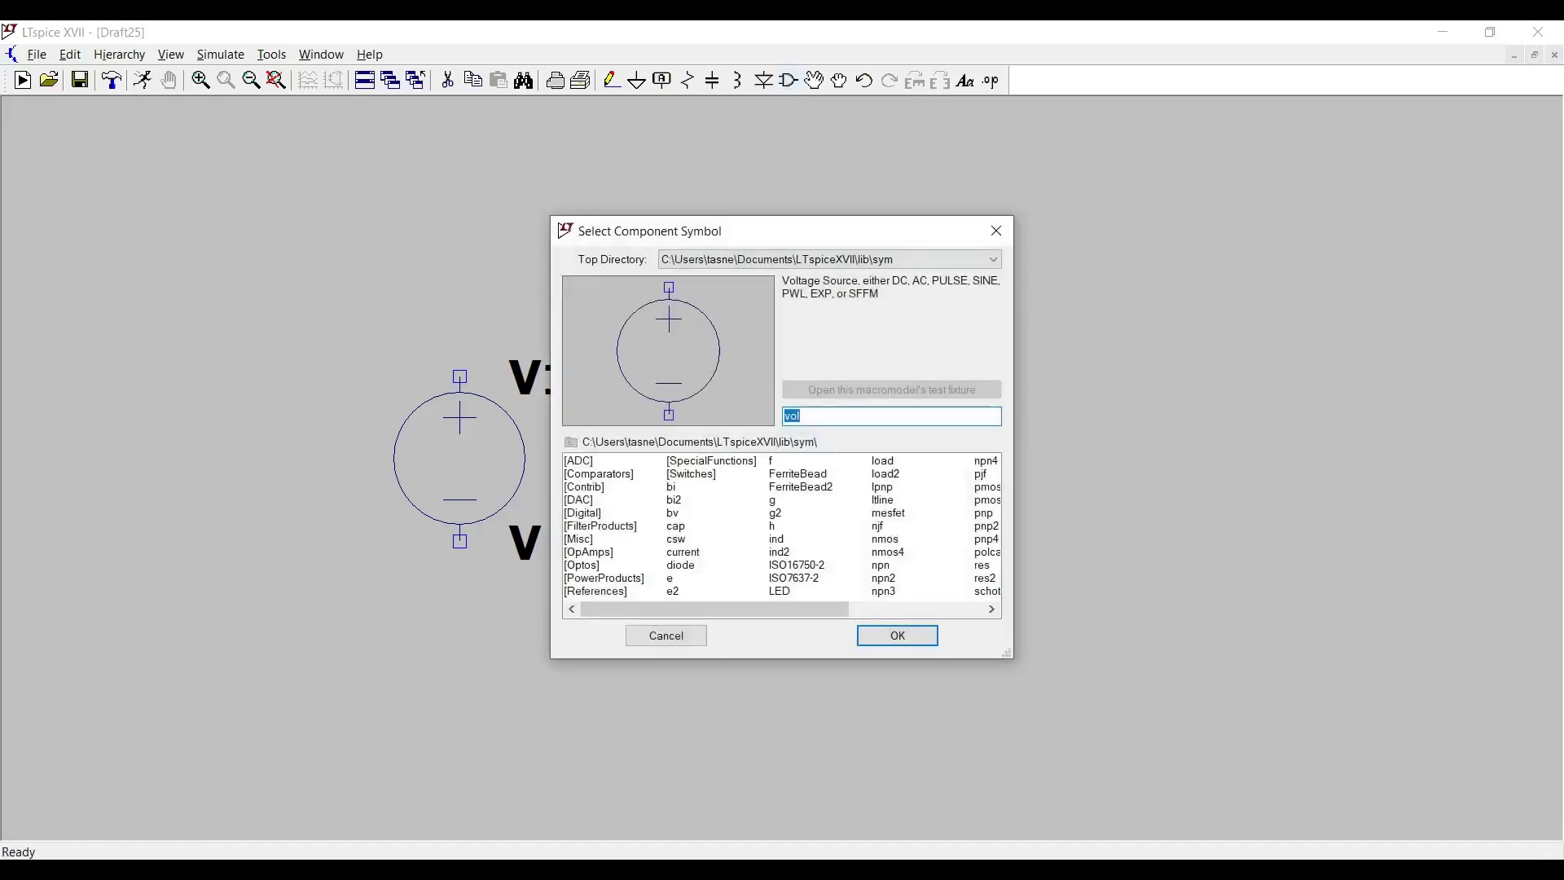
key("BackSpace")
type("cur")
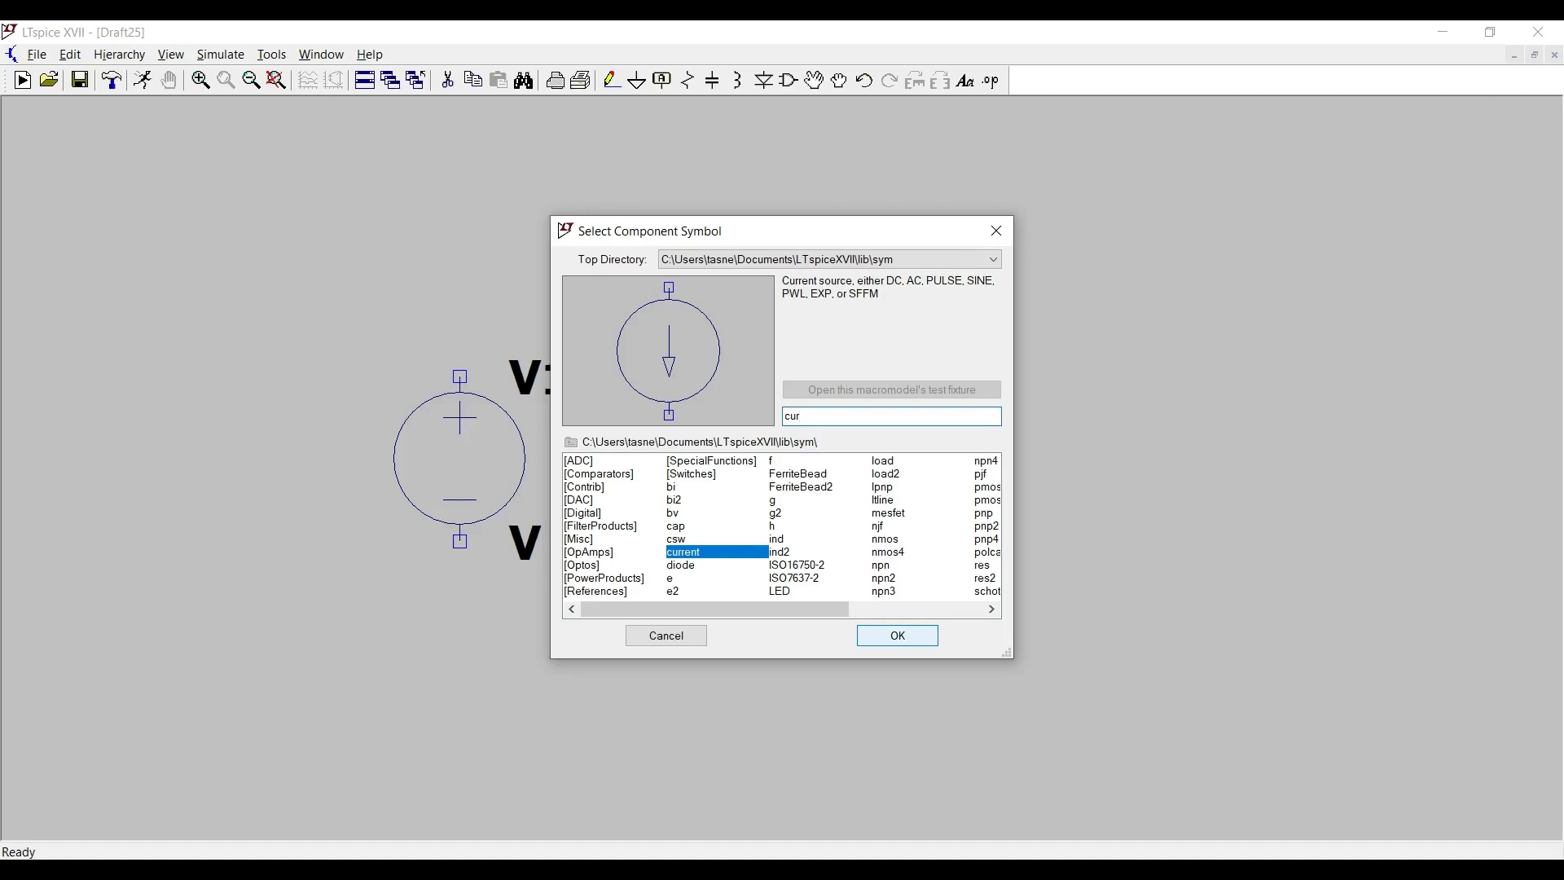
left_click(898, 635)
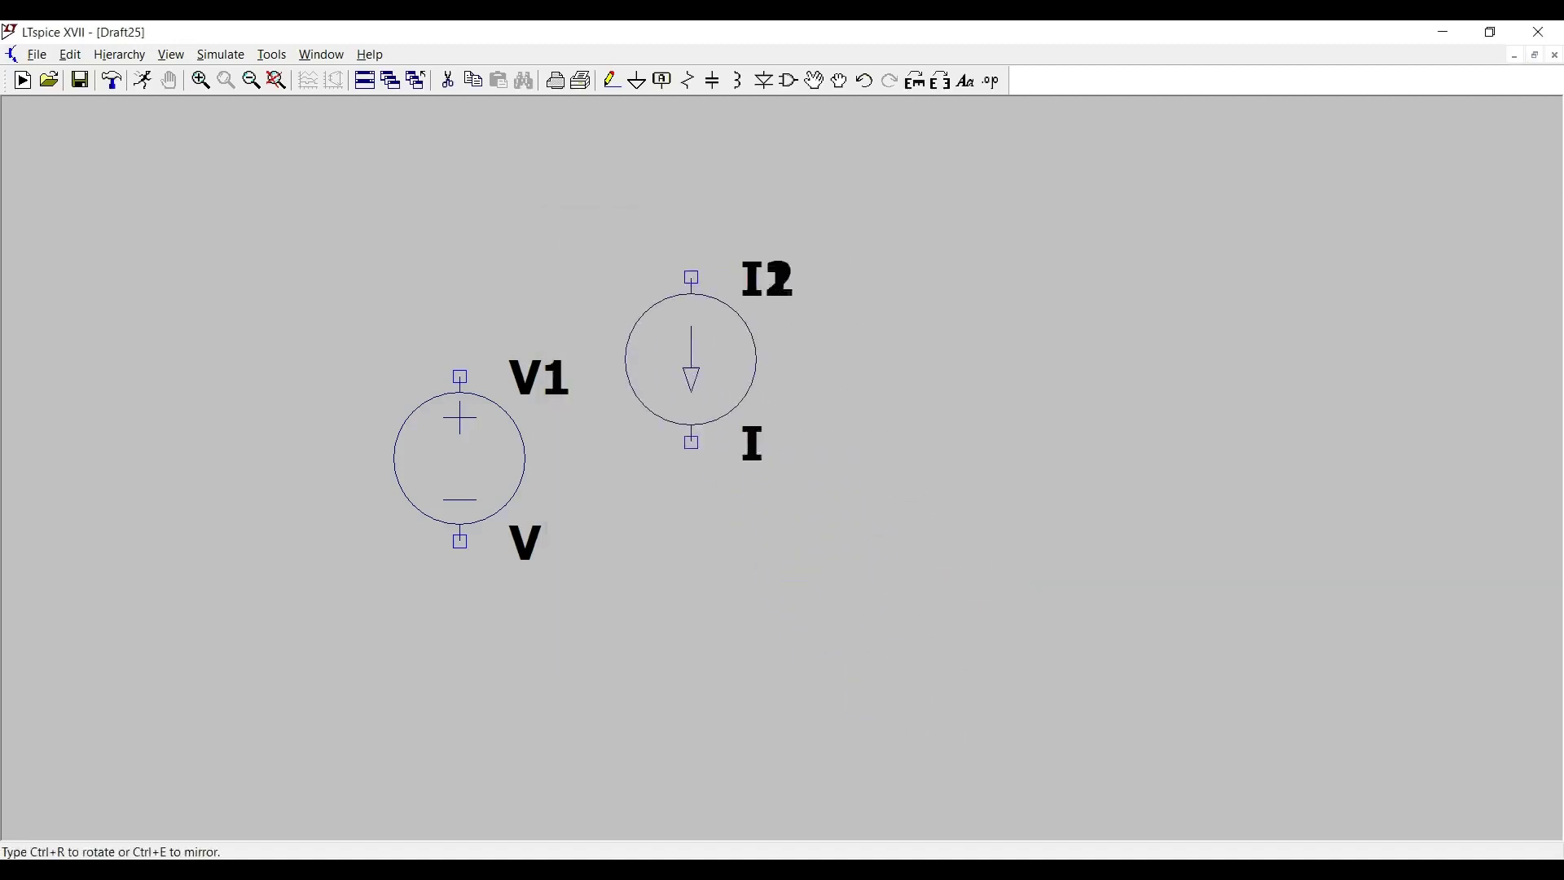
left_click(692, 360)
key("Escape")
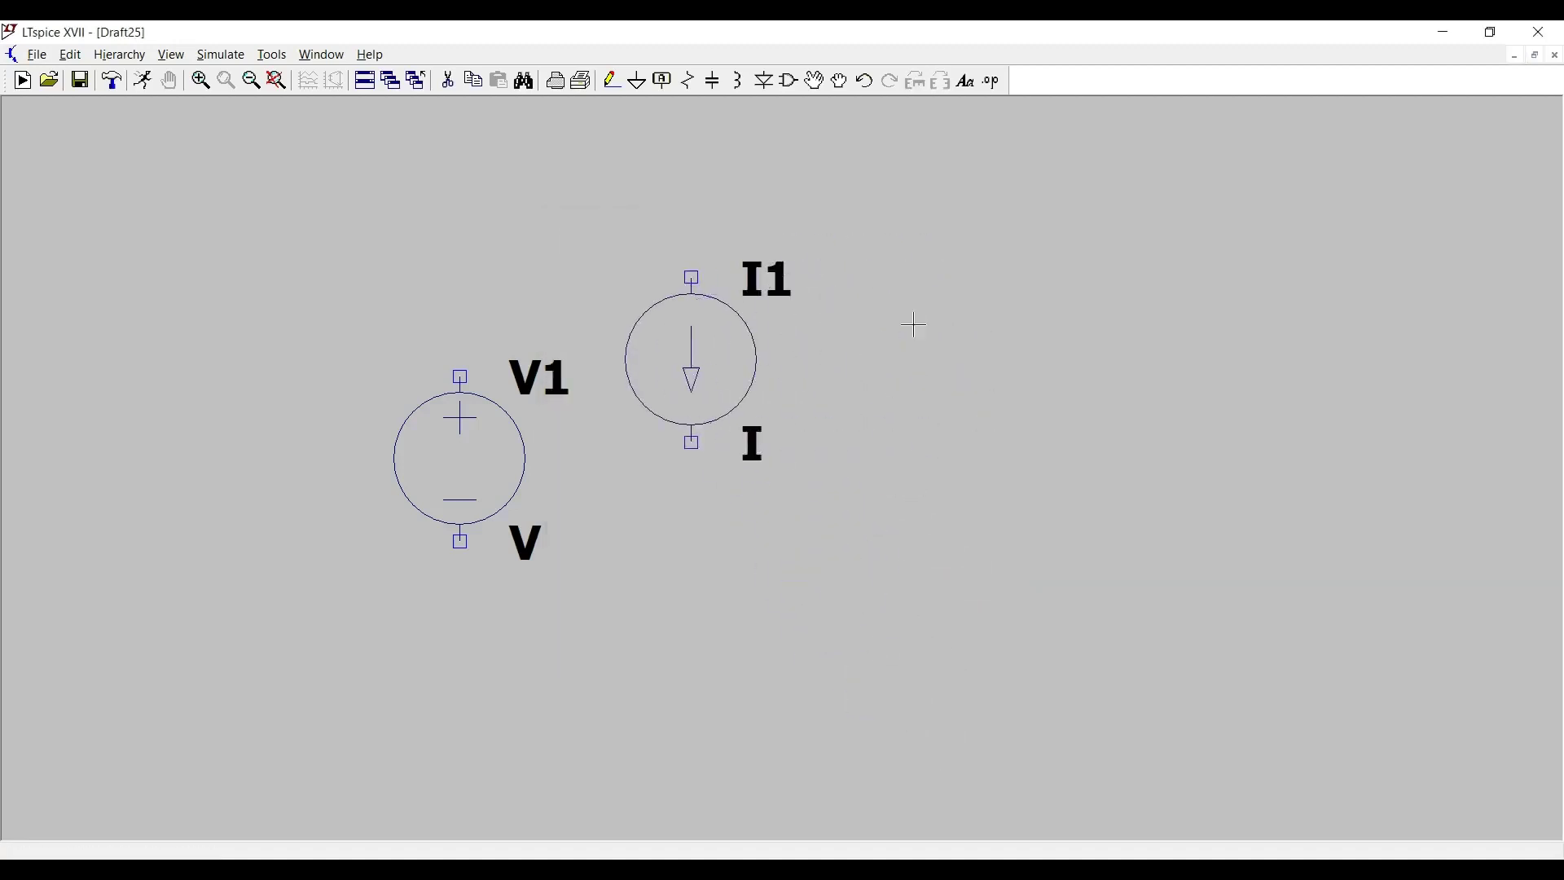
- Place a ground symbol just below the voltage source V1 and another just below the current source I1
left_click(641, 97)
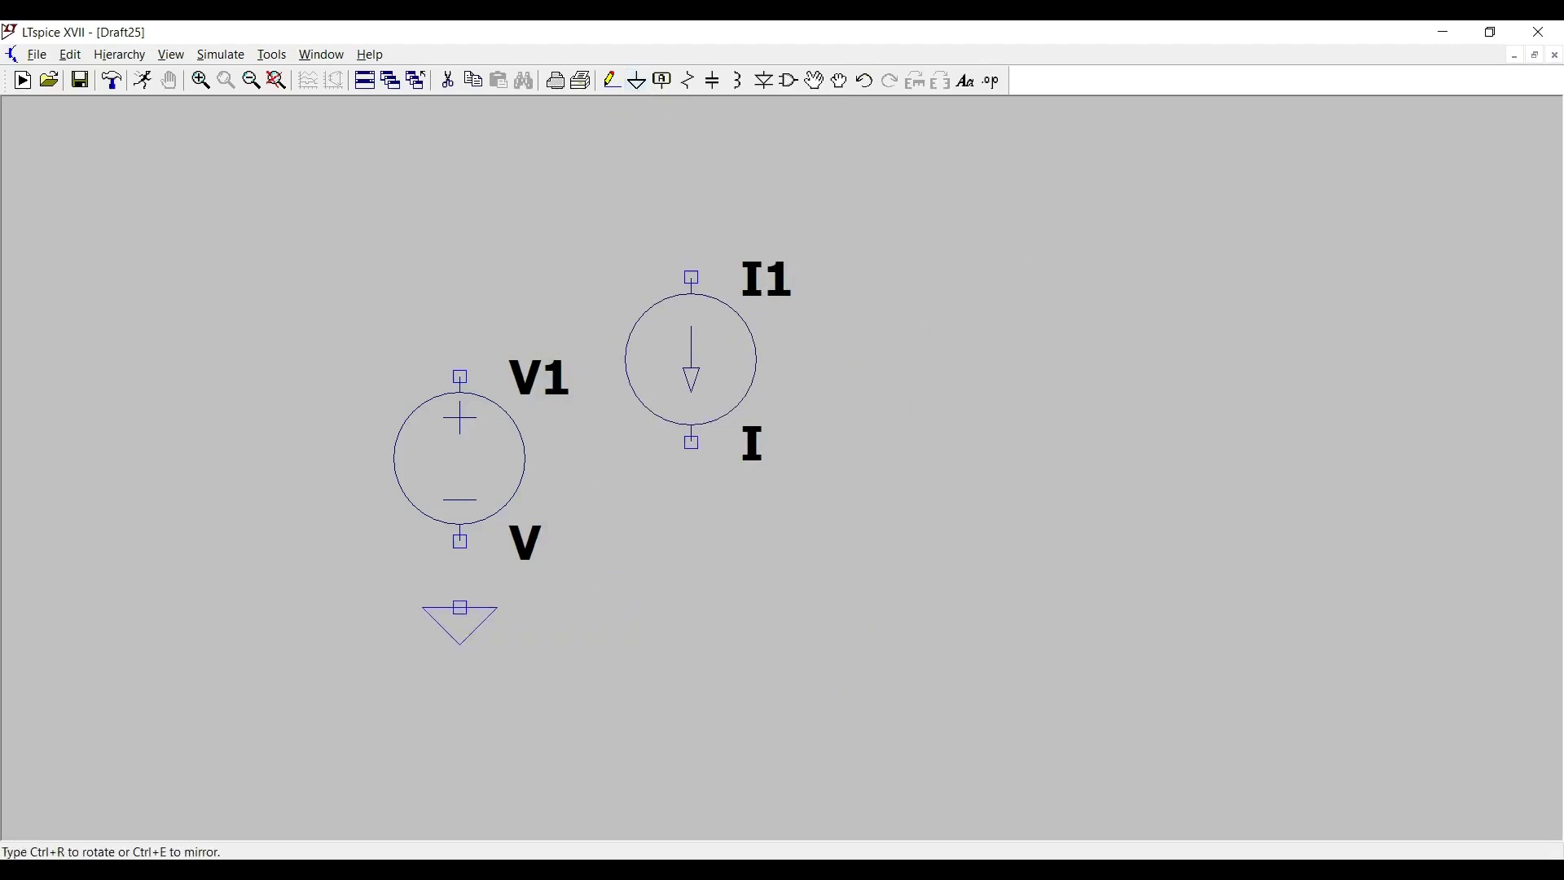
left_click(461, 607)
left_click(692, 509)
key("Escape")
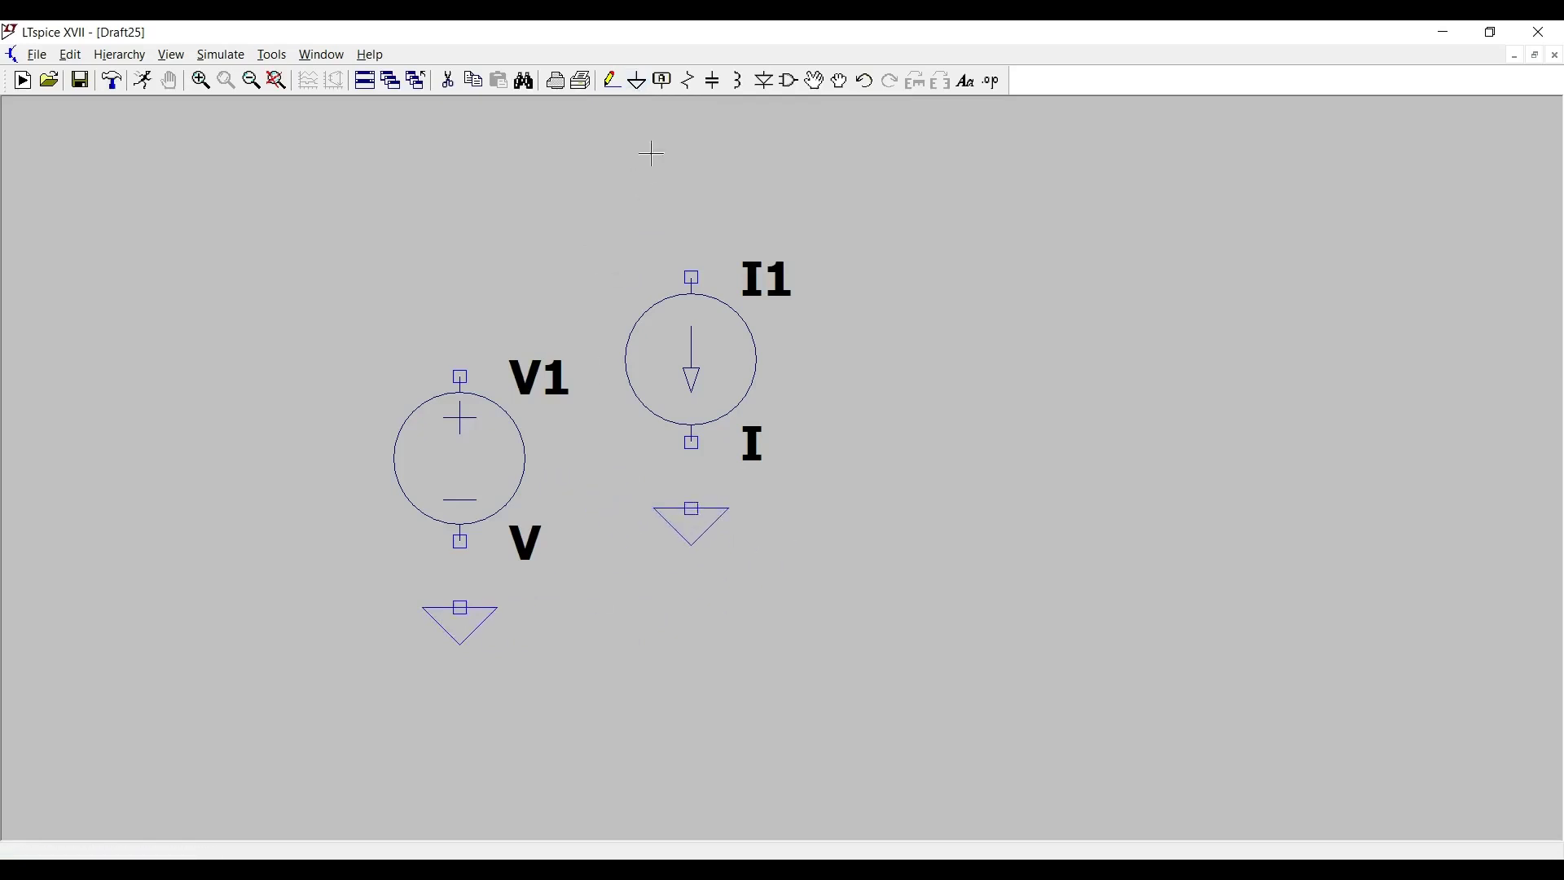
- Add a net label named v_input just above the positive terminal of the voltage source V1
left_click(662, 85)
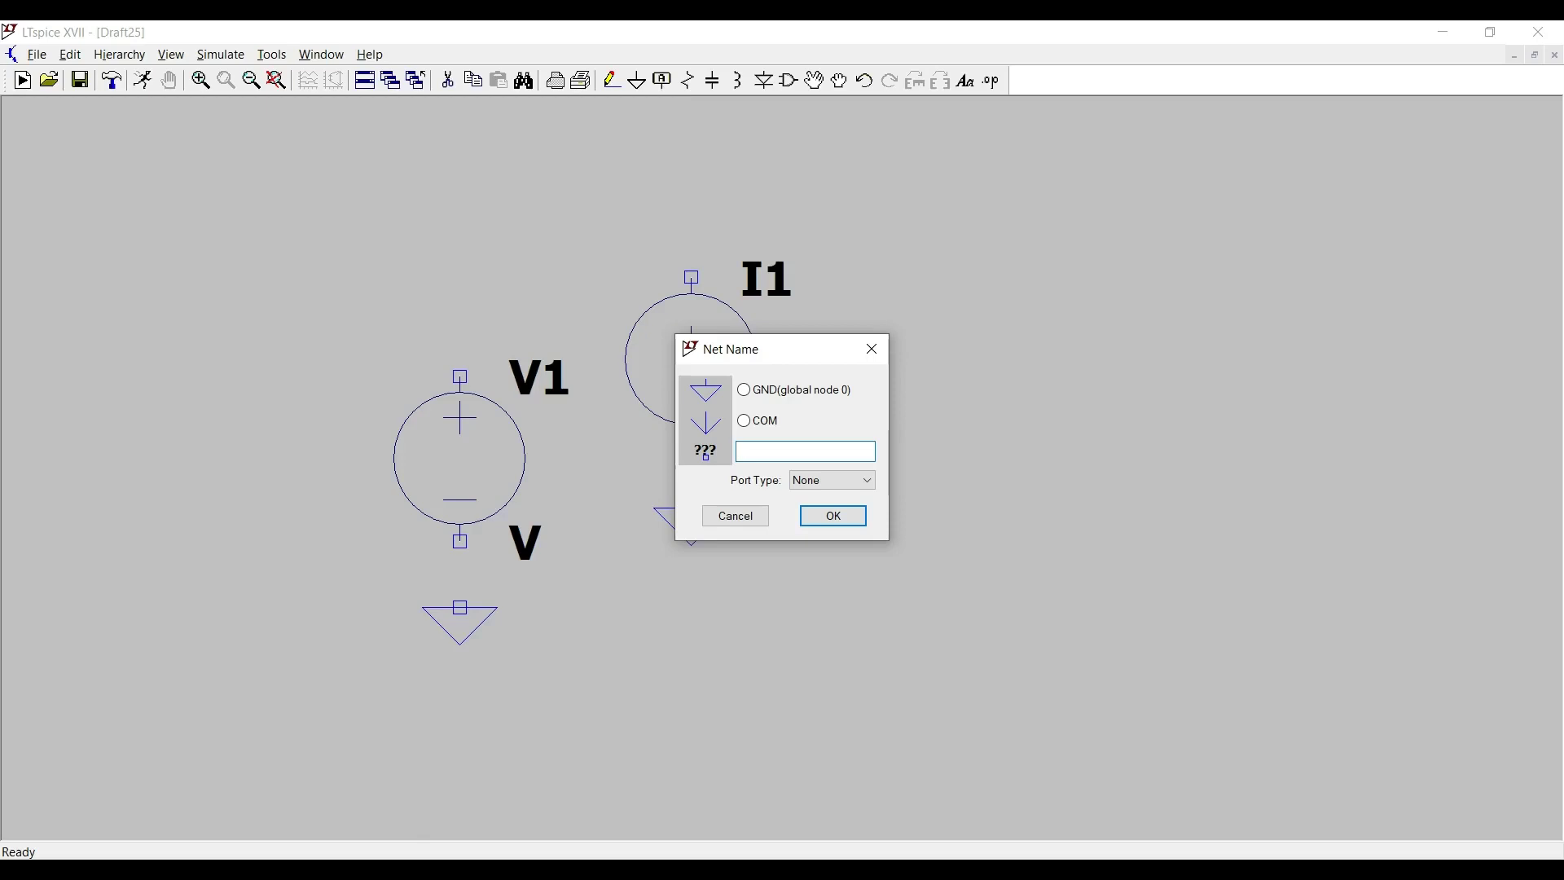
type("v_input")
left_click(833, 516)
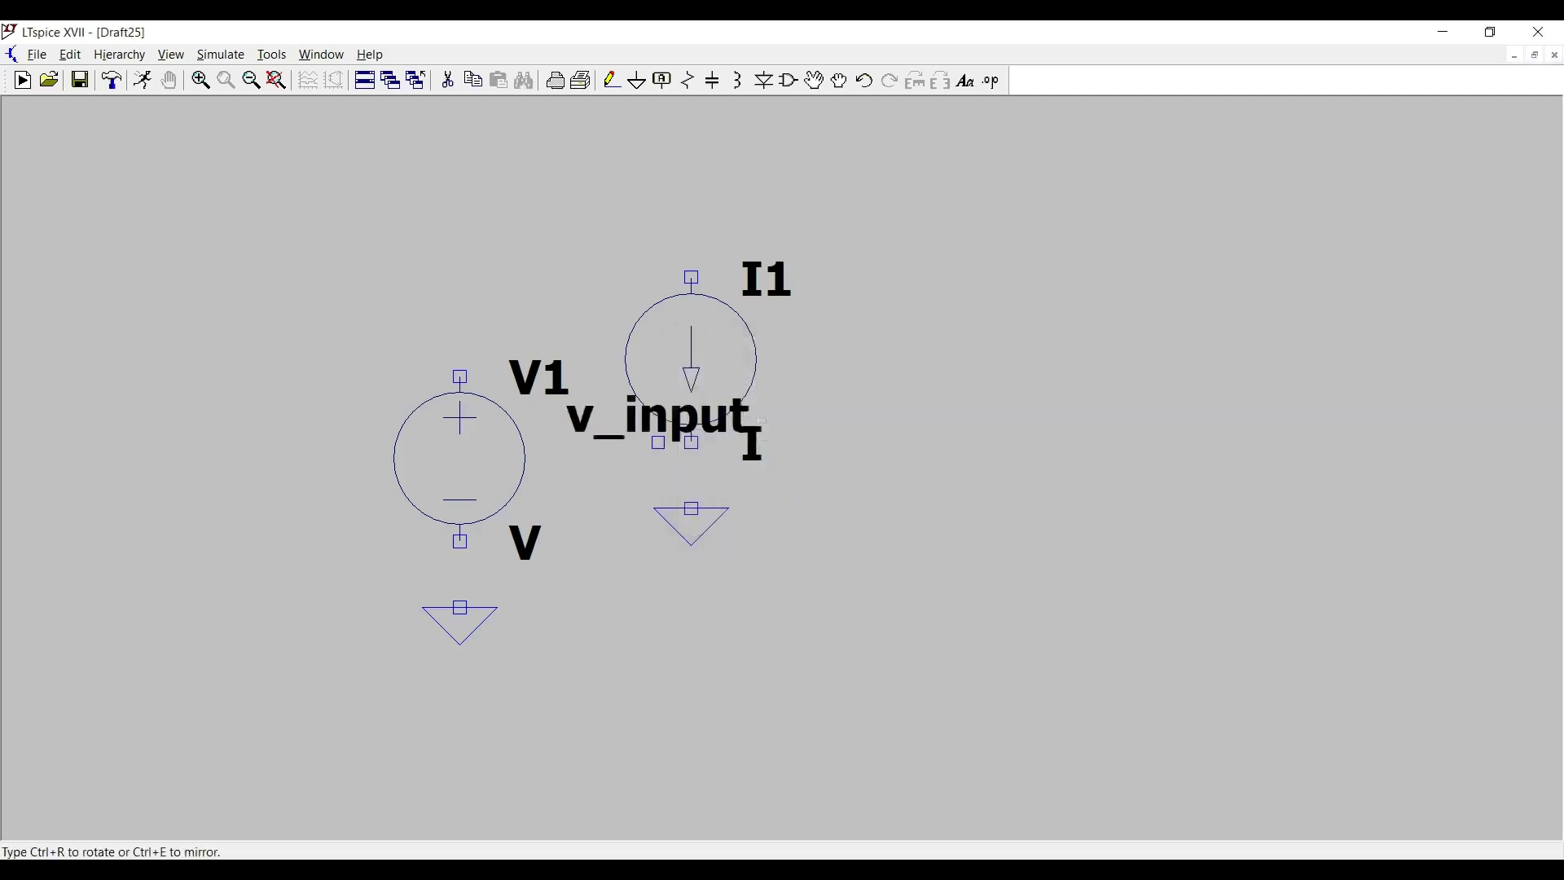
left_click(460, 343)
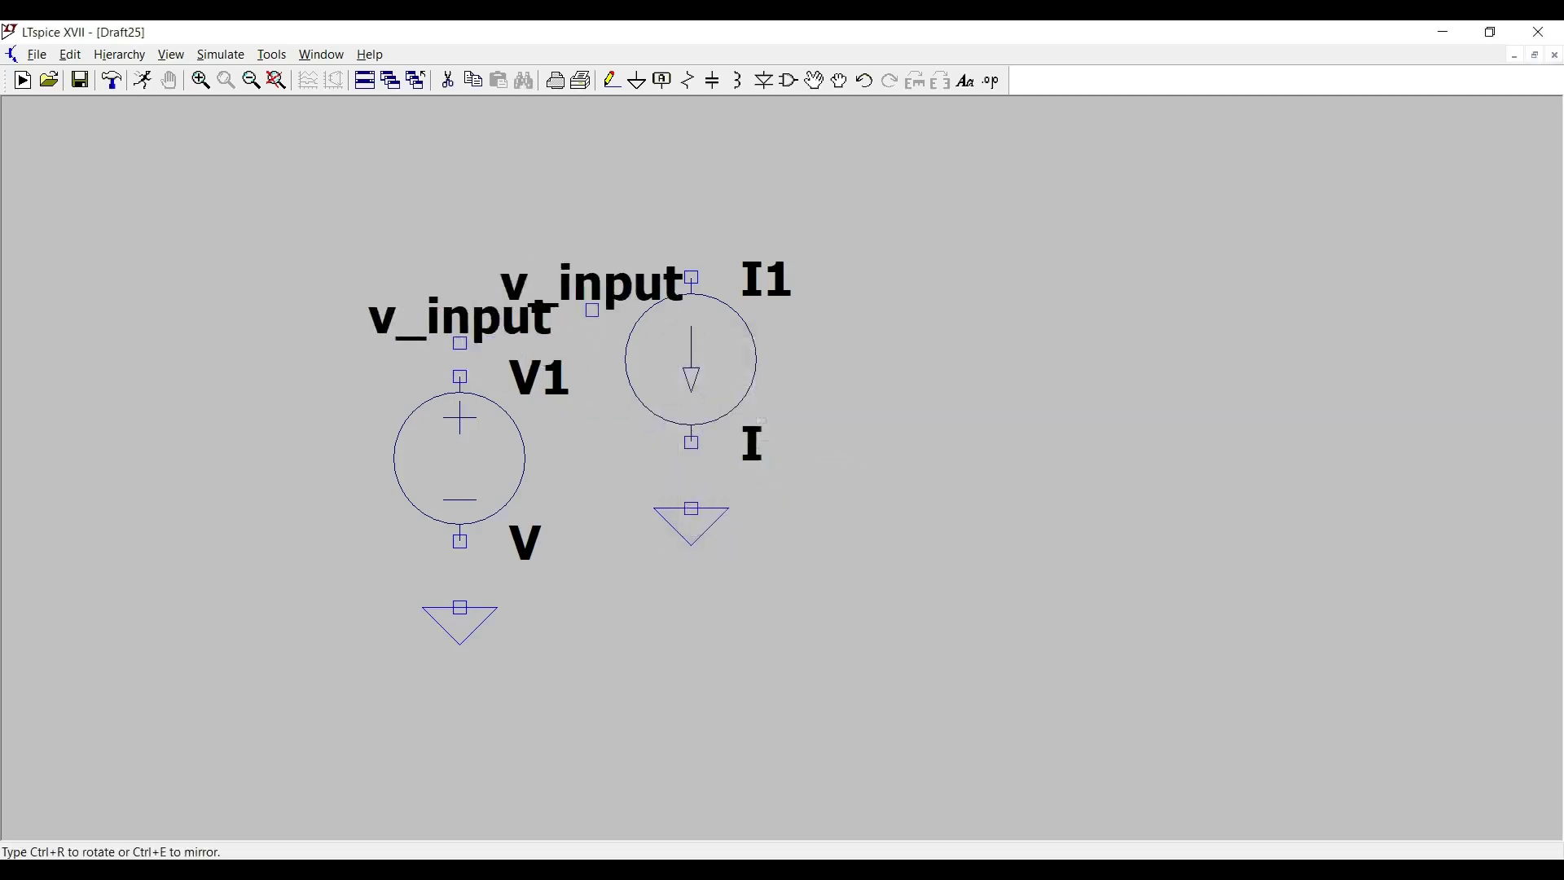
key("Escape")
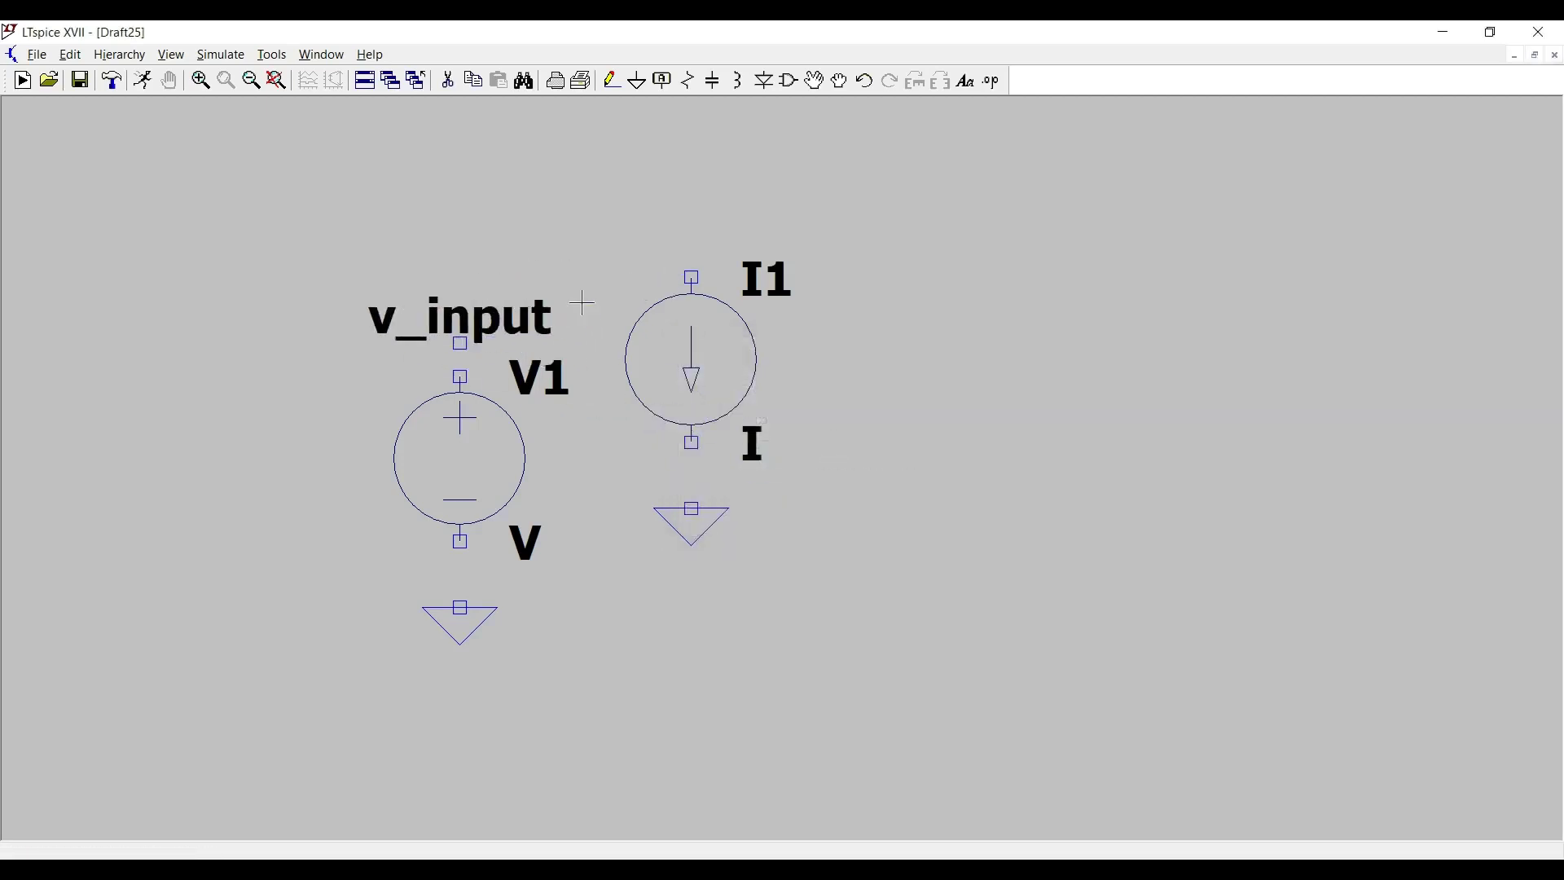
- Add a net label named current1 just above the upper terminal of the current source I1
left_click(662, 86)
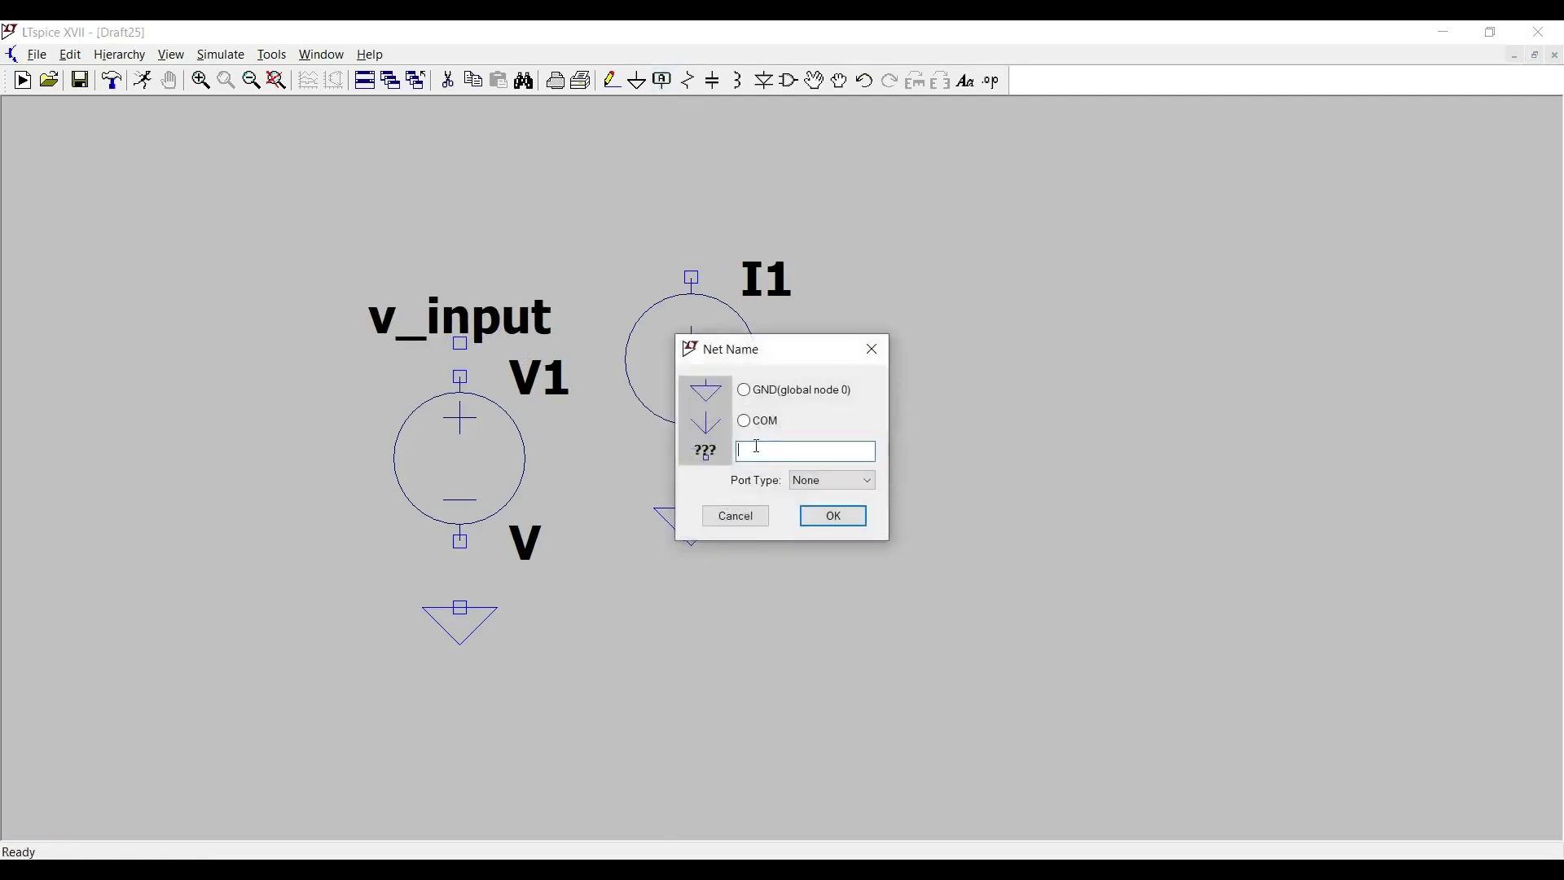
type("current1")
left_click(832, 516)
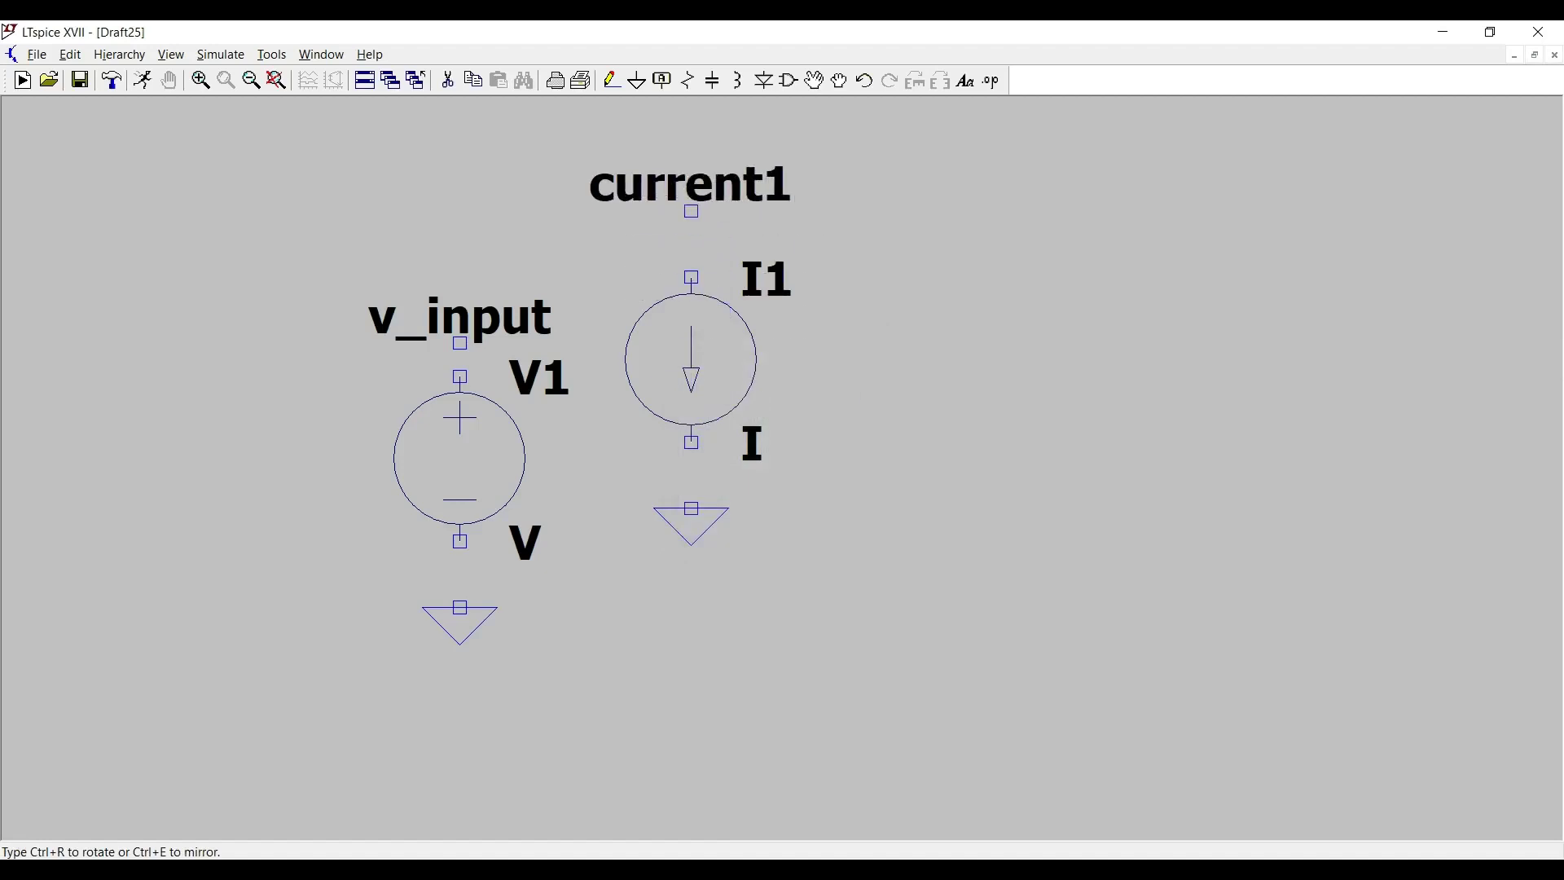
left_click(692, 212)
key("Escape")
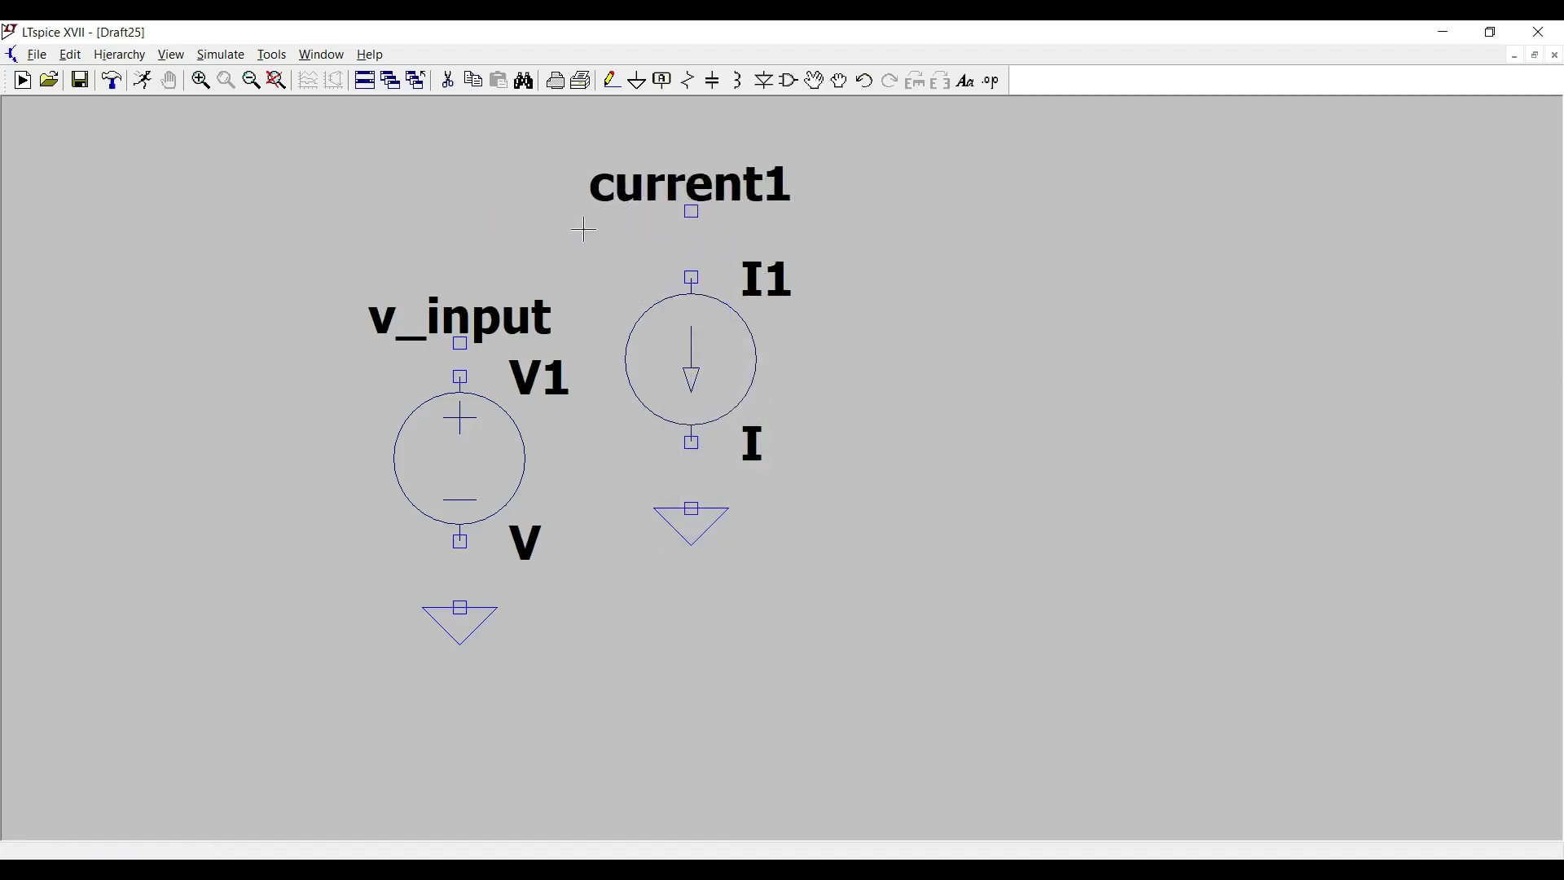
- Wire the current source I1 to the current1 label at its upper terminal and to ground at its lower terminal
left_click(612, 85)
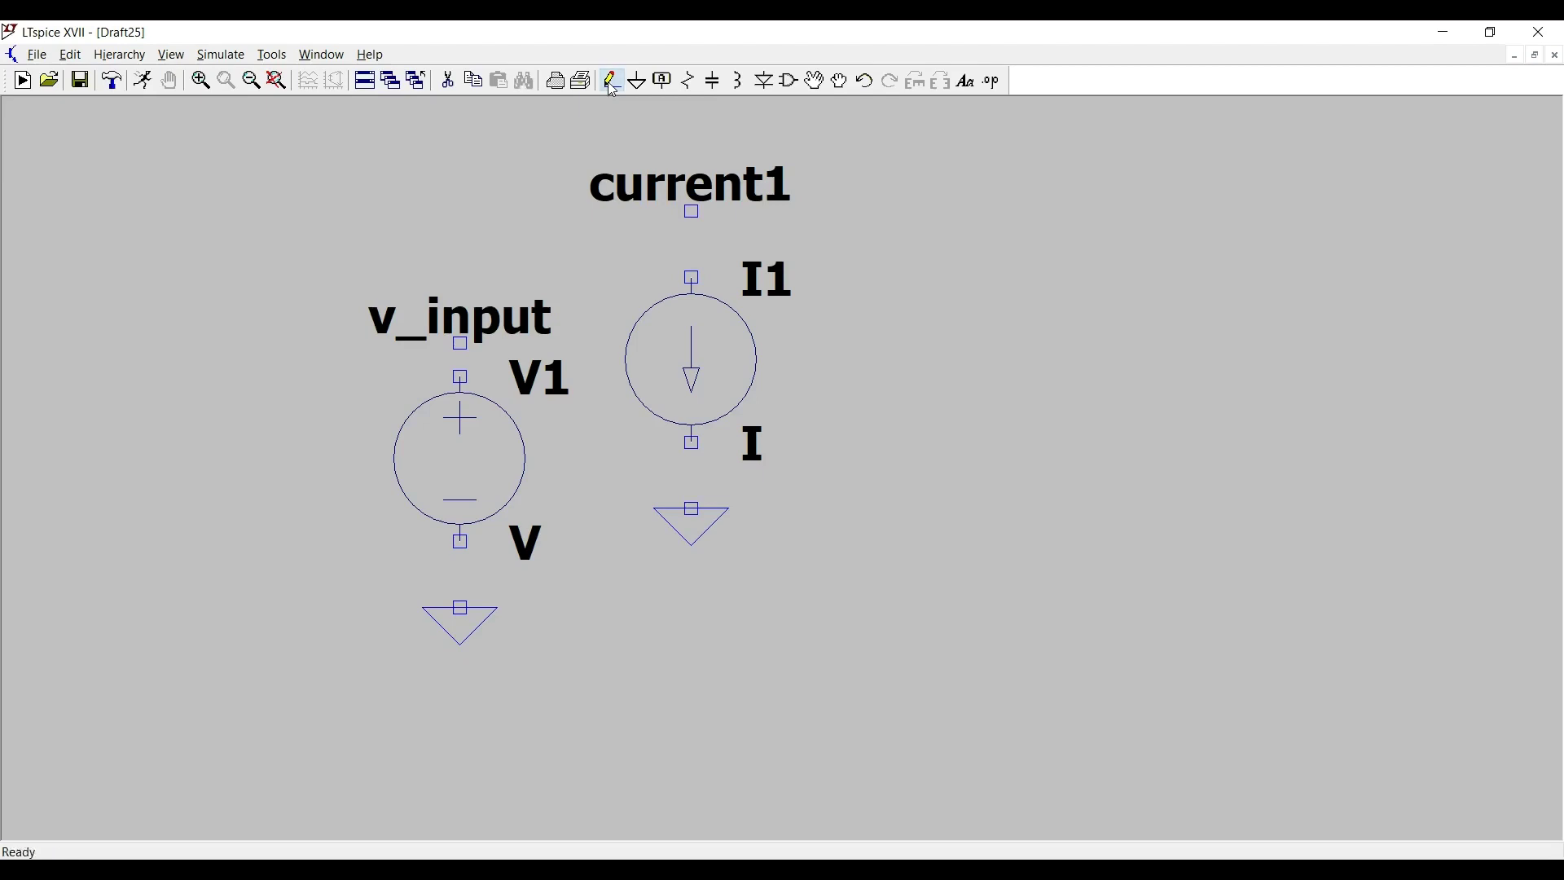
left_click(692, 211)
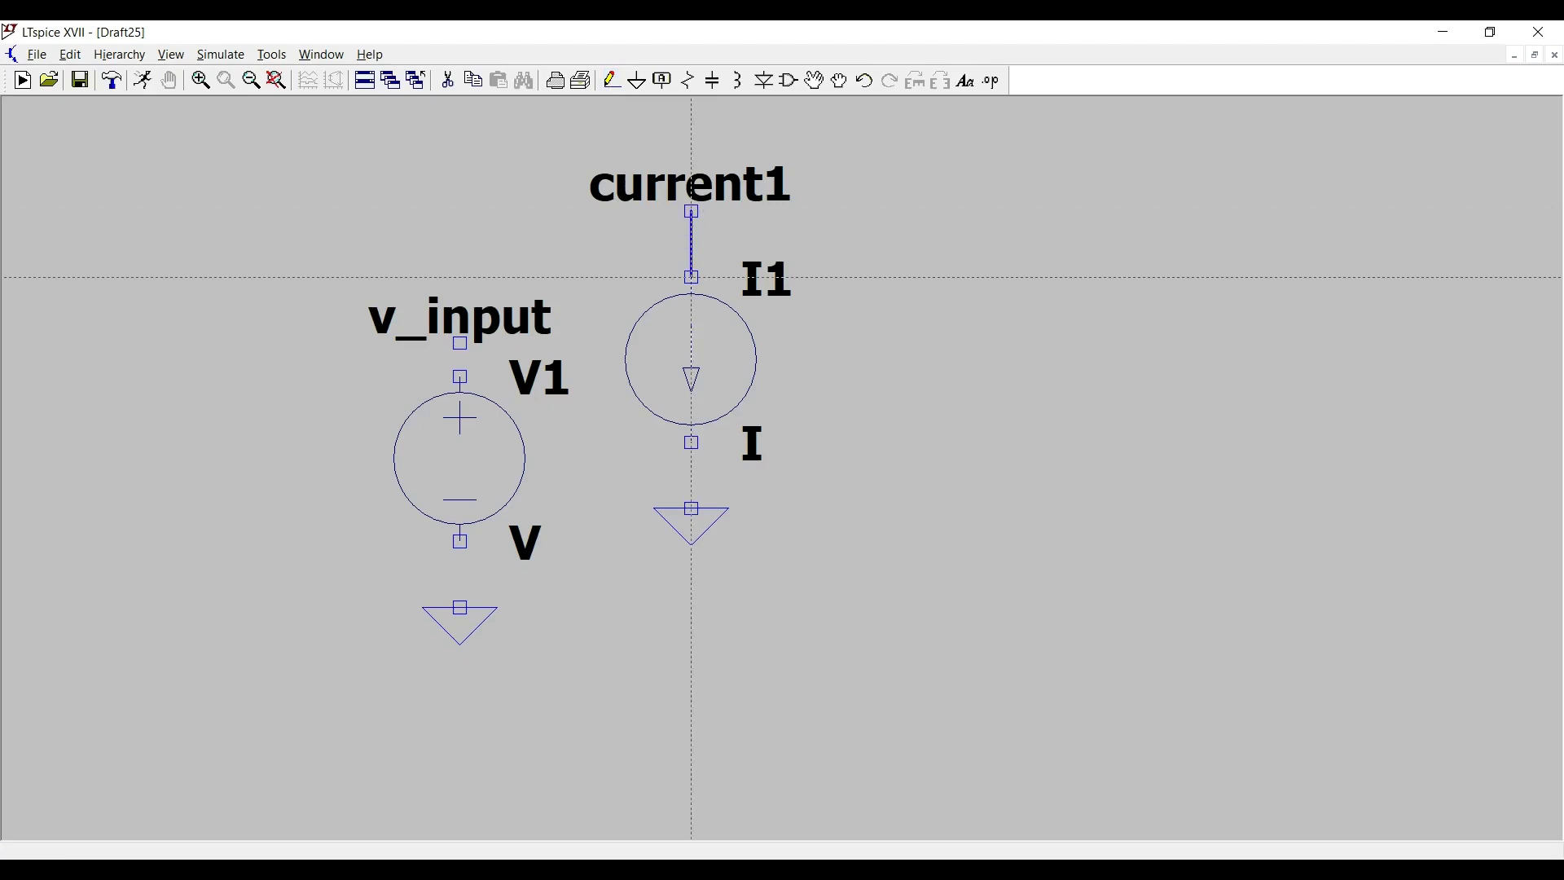
left_click(692, 278)
key("Escape")
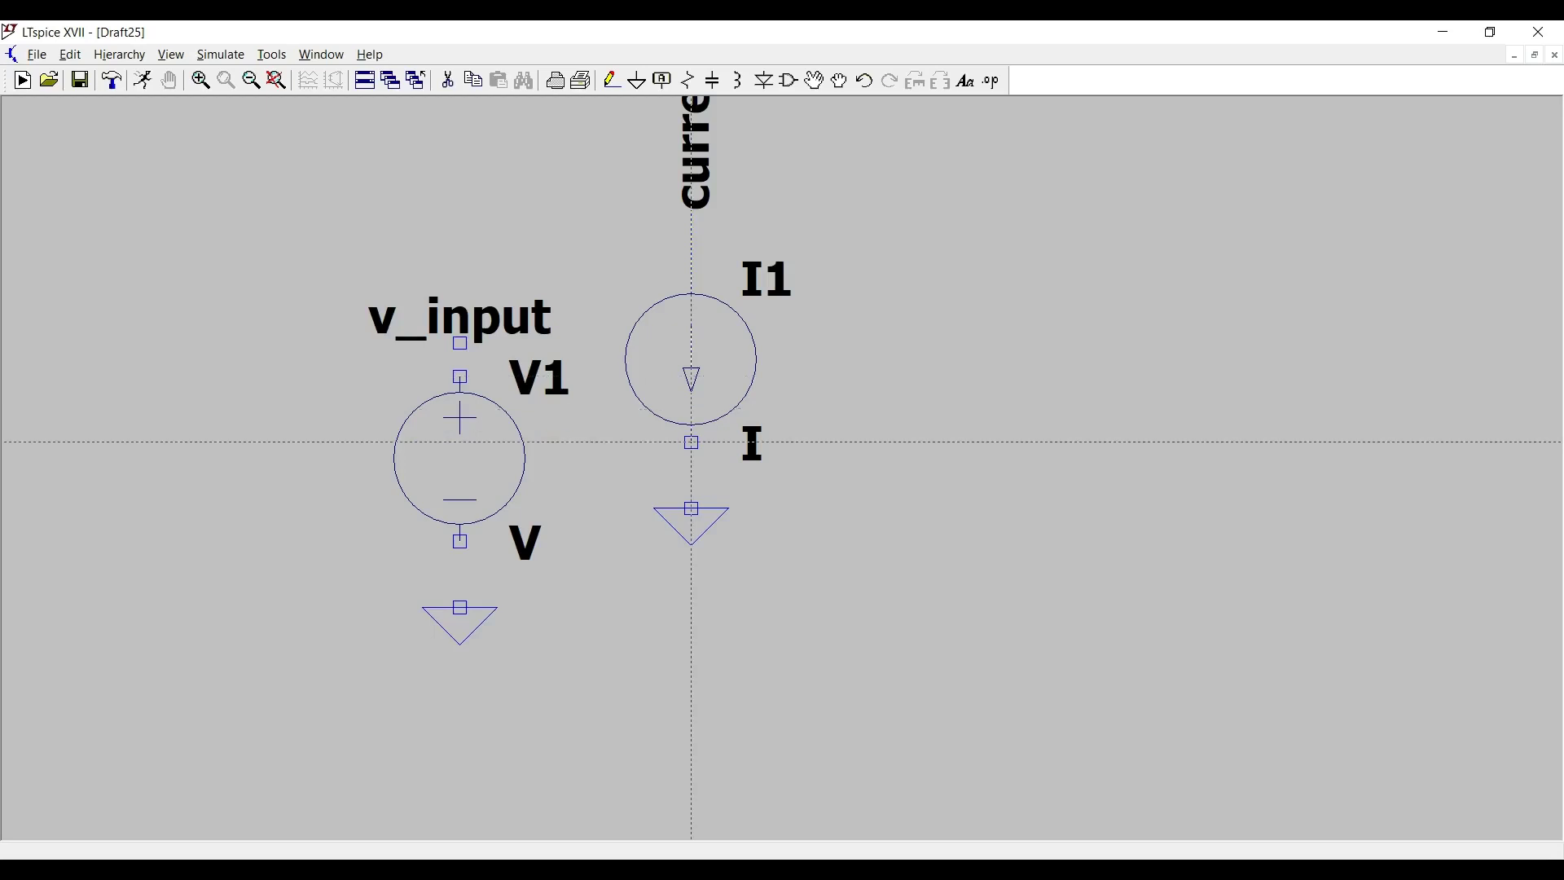
left_click(692, 442)
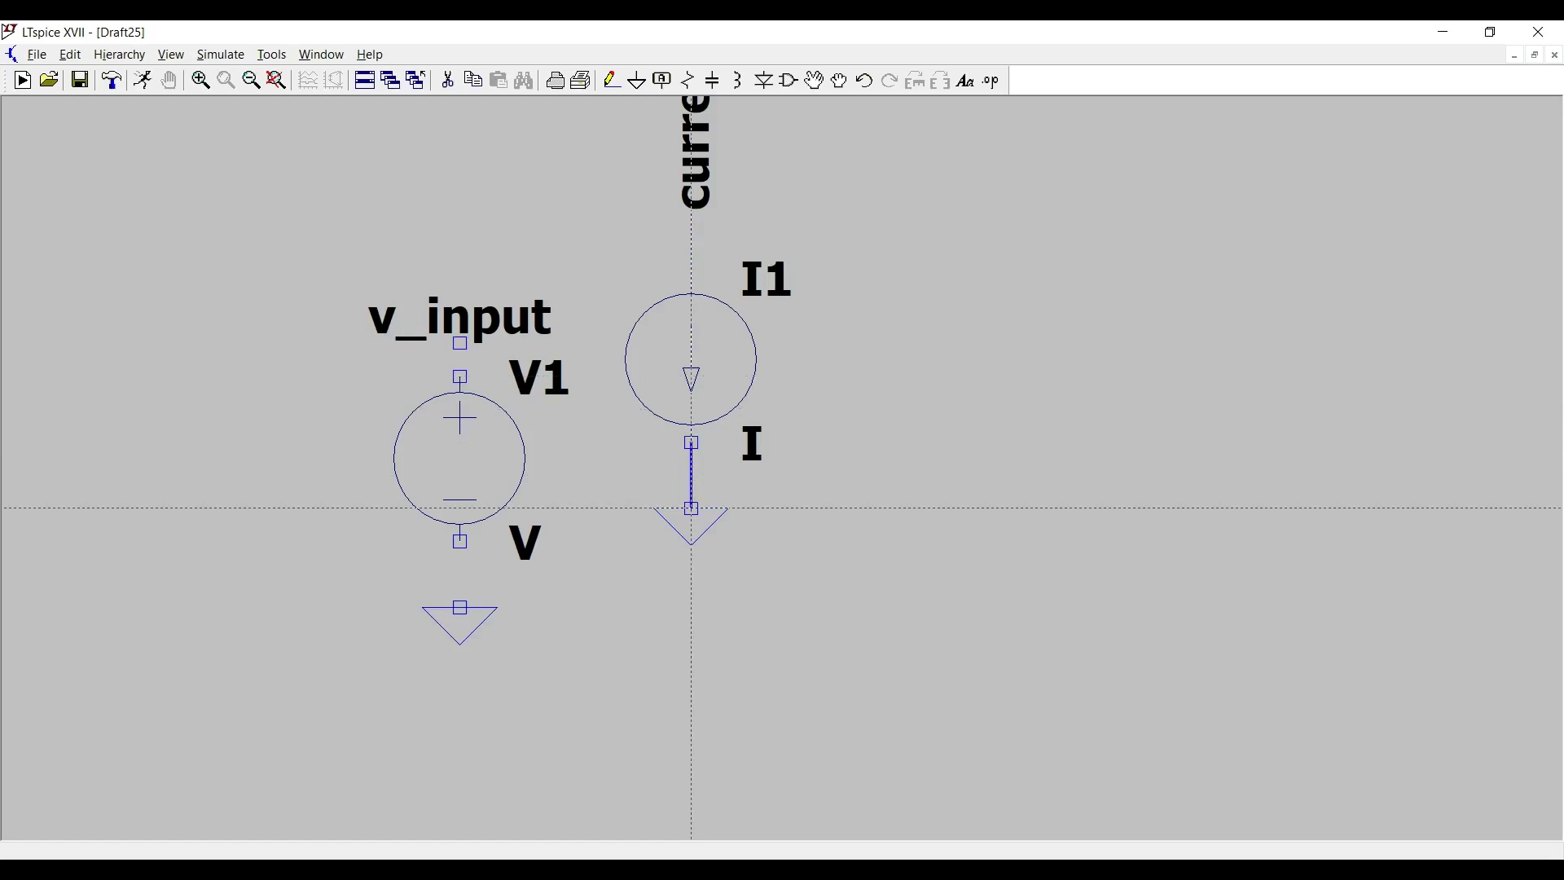
left_click(691, 508)
key("Escape")
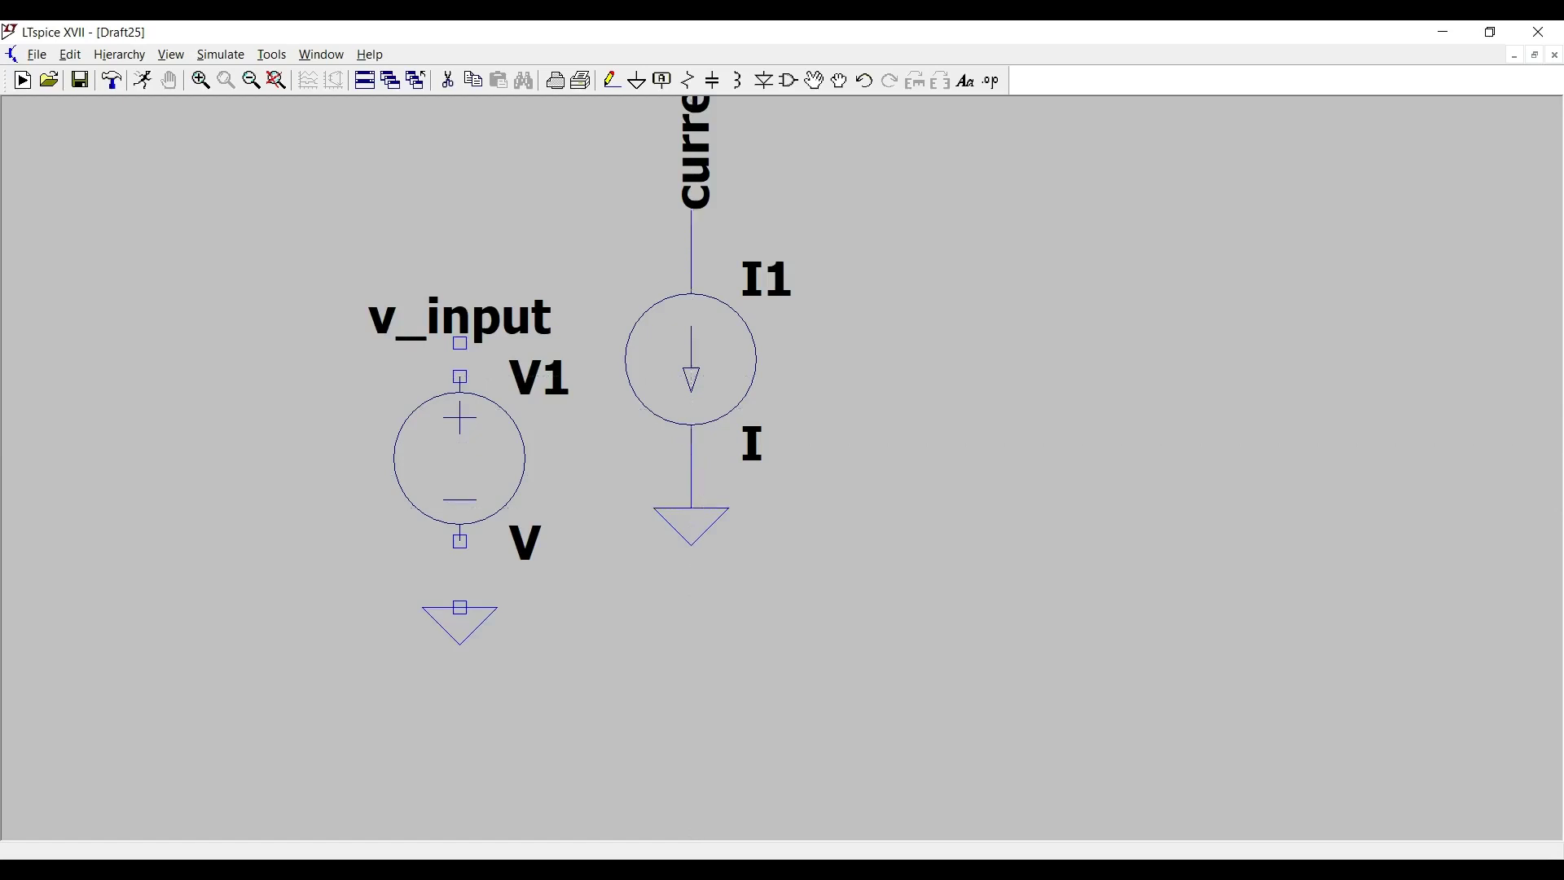
- Wire the voltage source V1 to the v_input label at its positive terminal and to ground at its negative terminal
left_click_drag(592, 475, 592, 664)
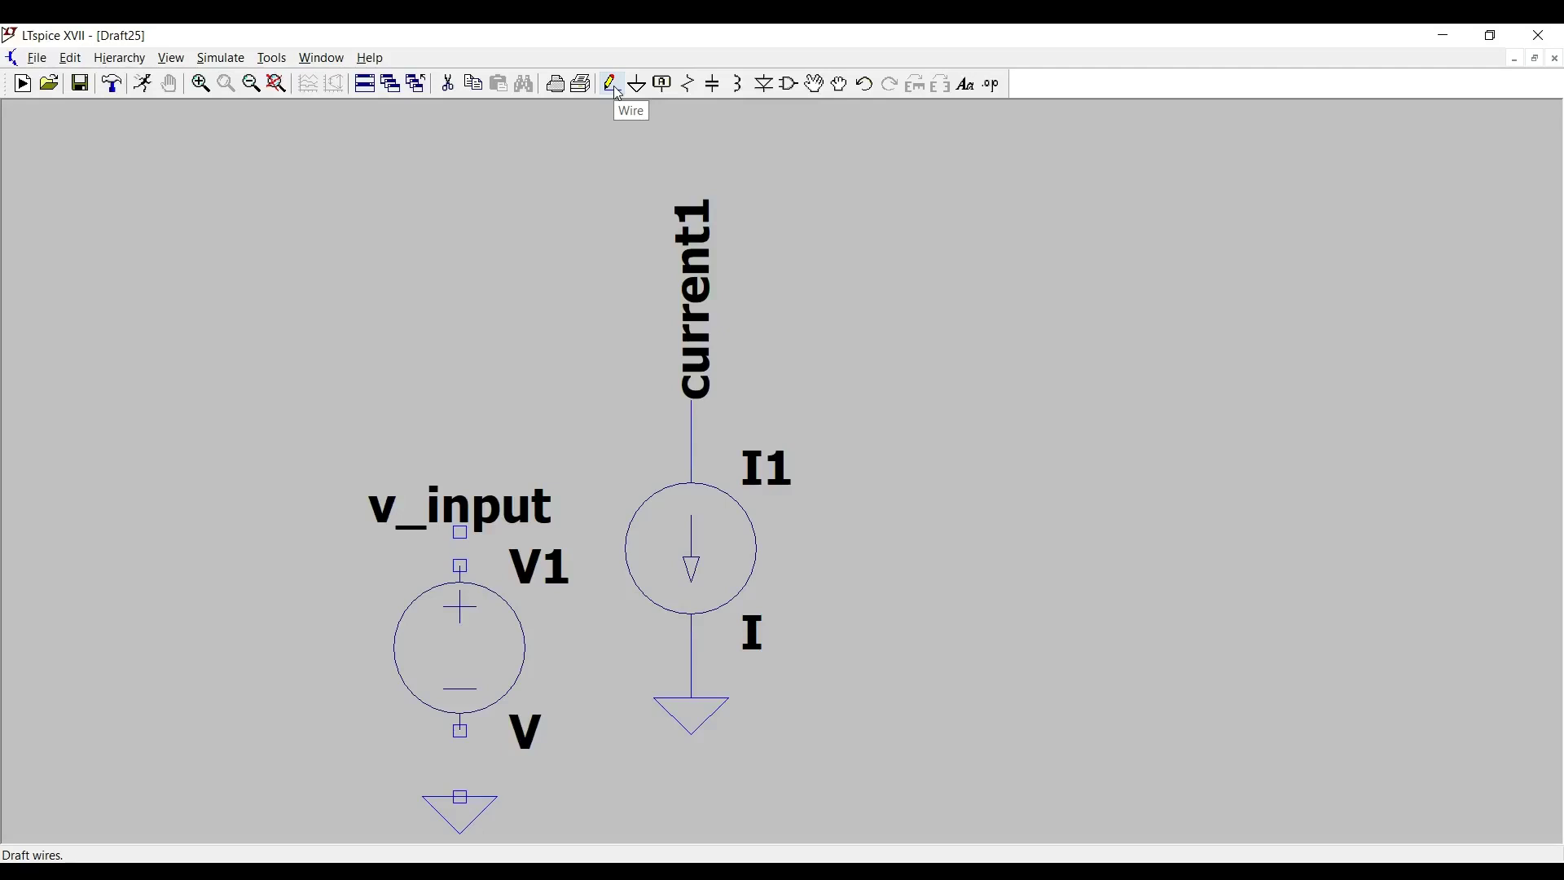
left_click(613, 86)
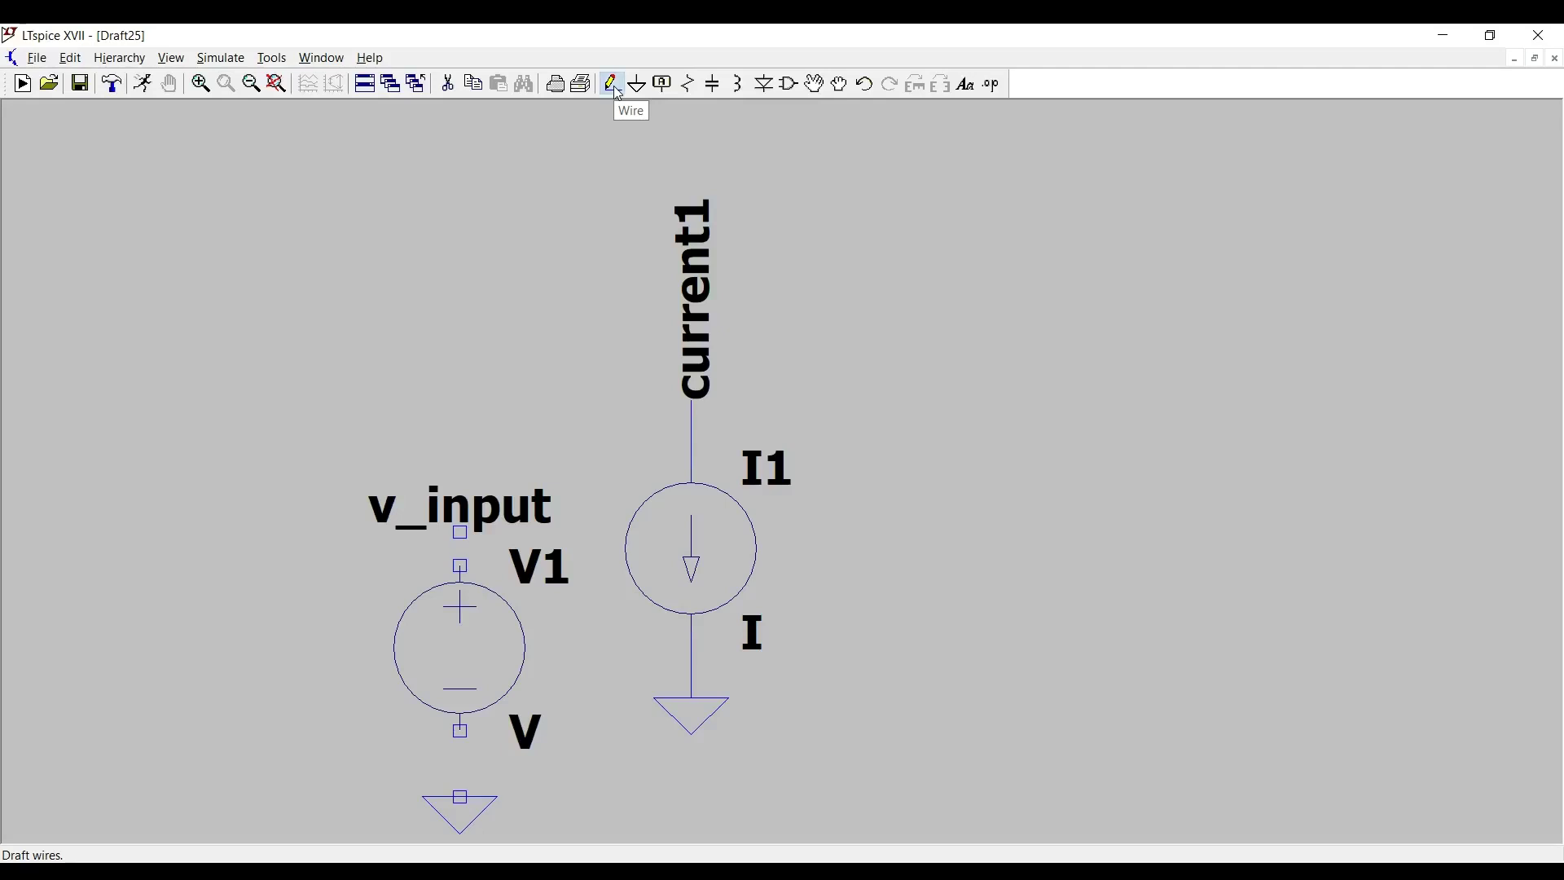
left_click(460, 529)
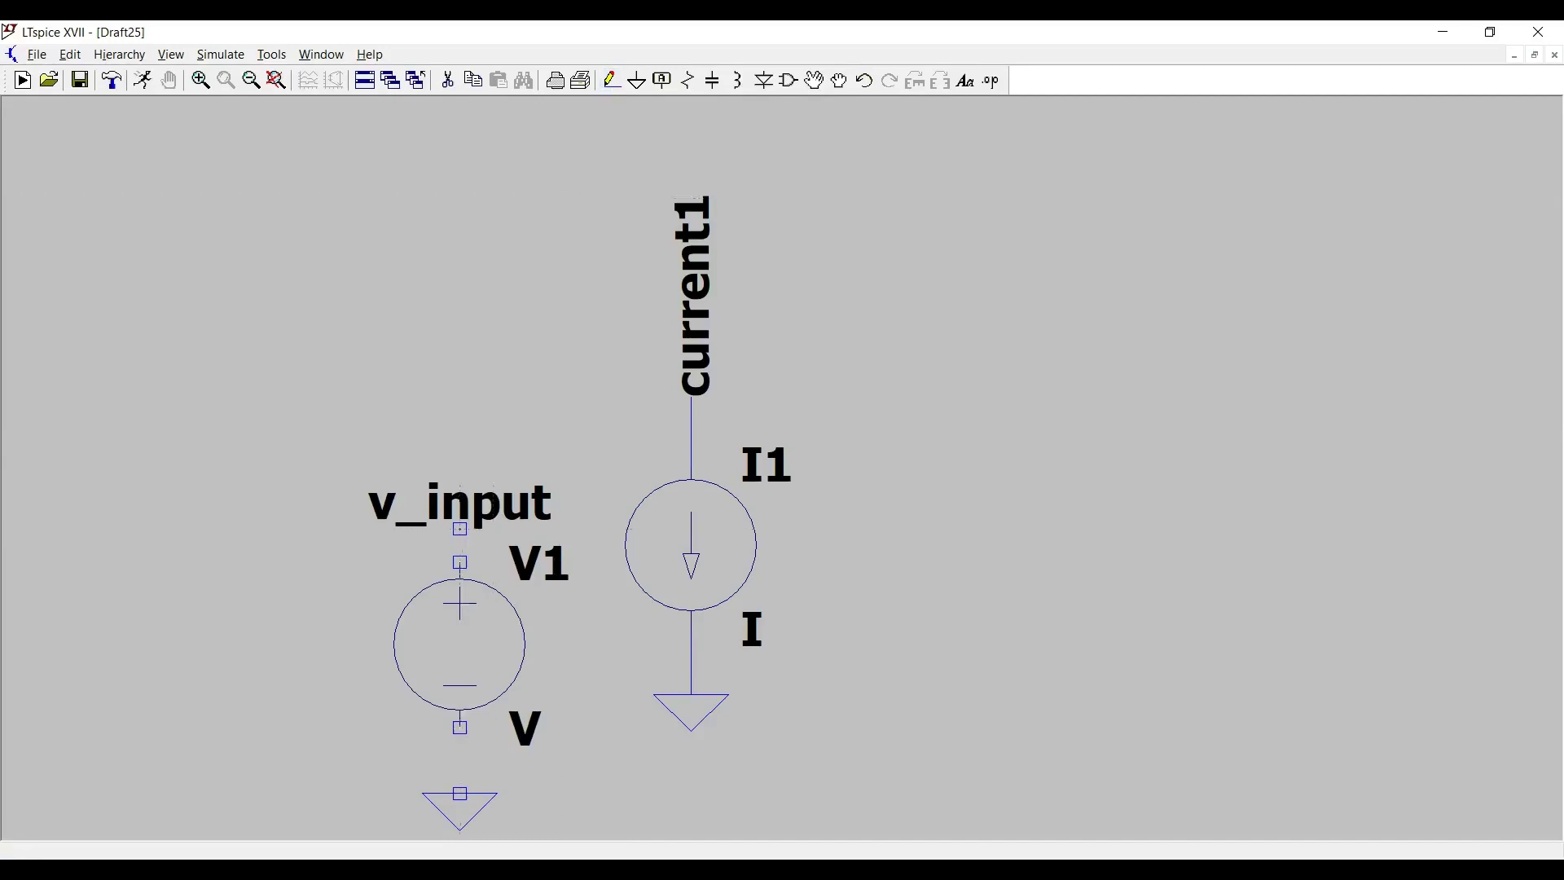
left_click(460, 562)
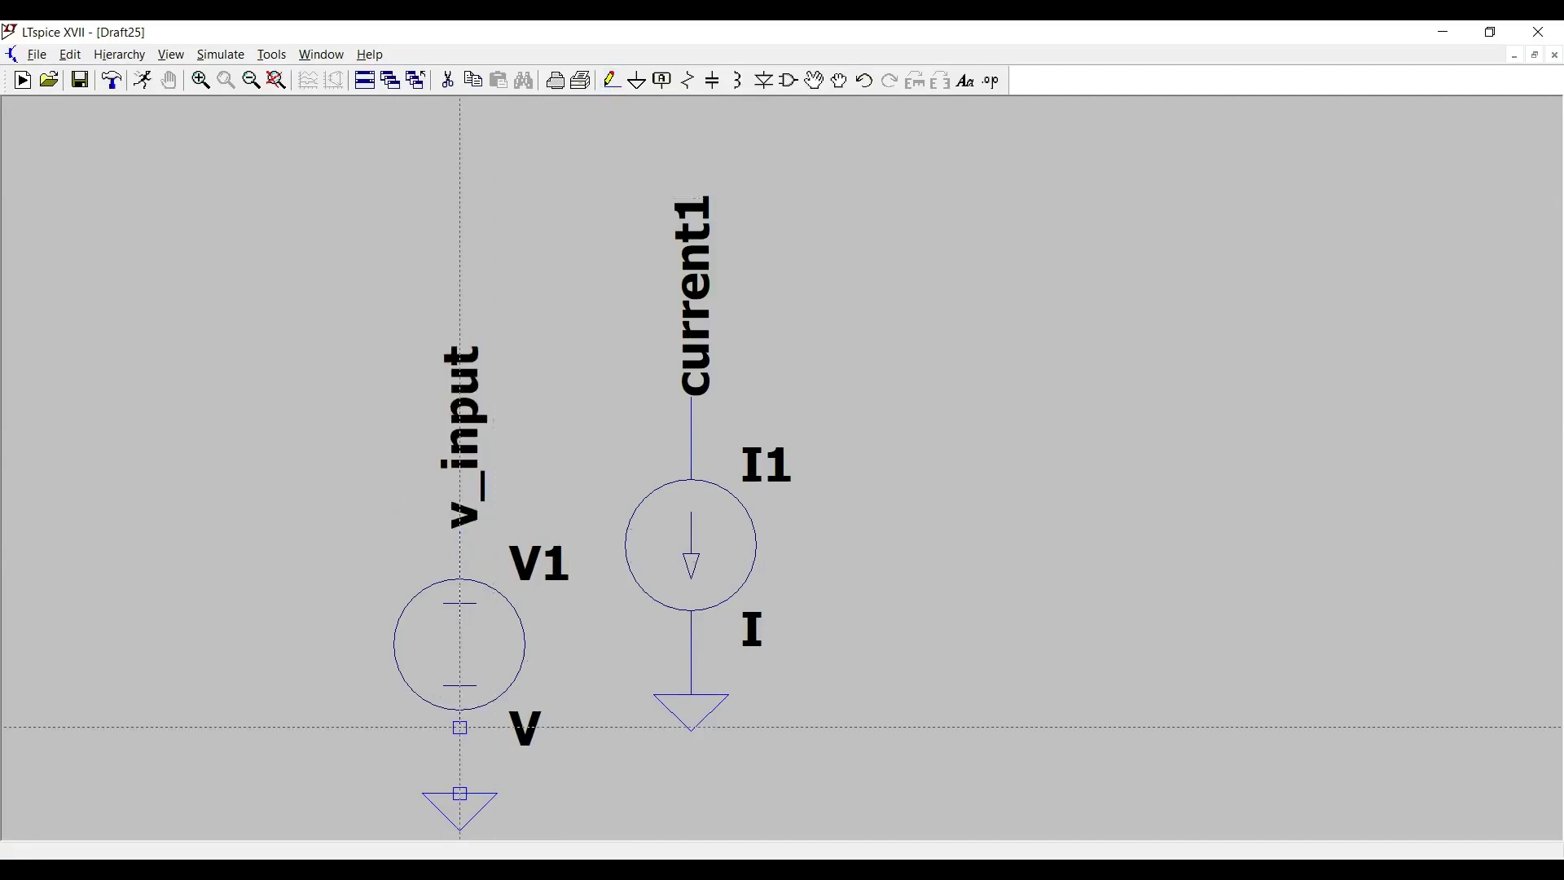
left_click(460, 728)
left_click(460, 793)
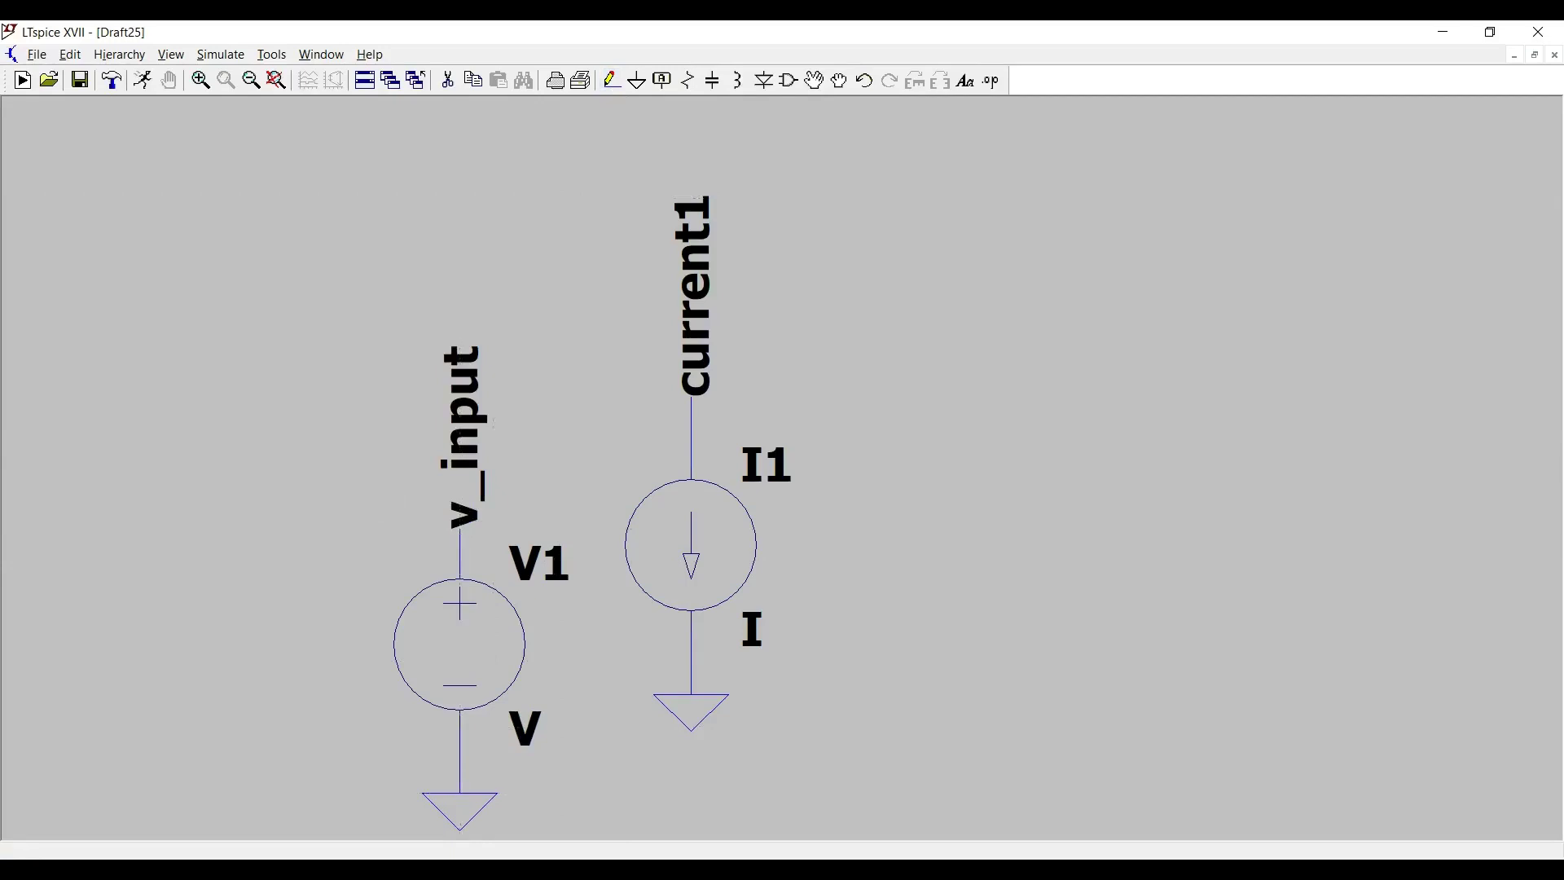
key("Escape")
- Place a vertical resistor beside the current source I1 and a second resistor, rotated to horizontal, above the first
left_click(690, 89)
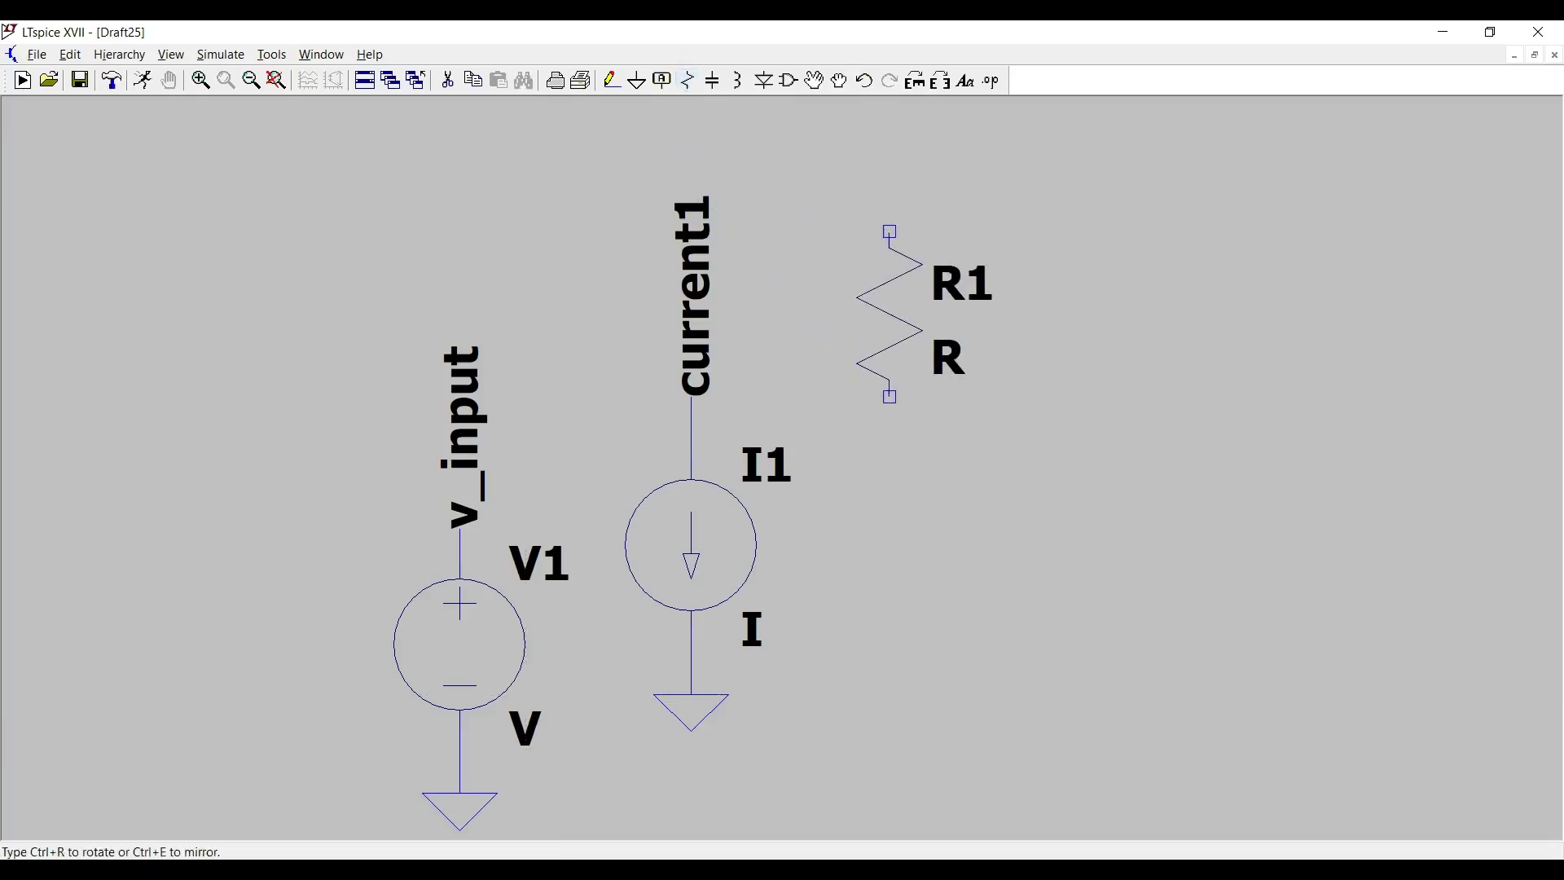
left_click(923, 264)
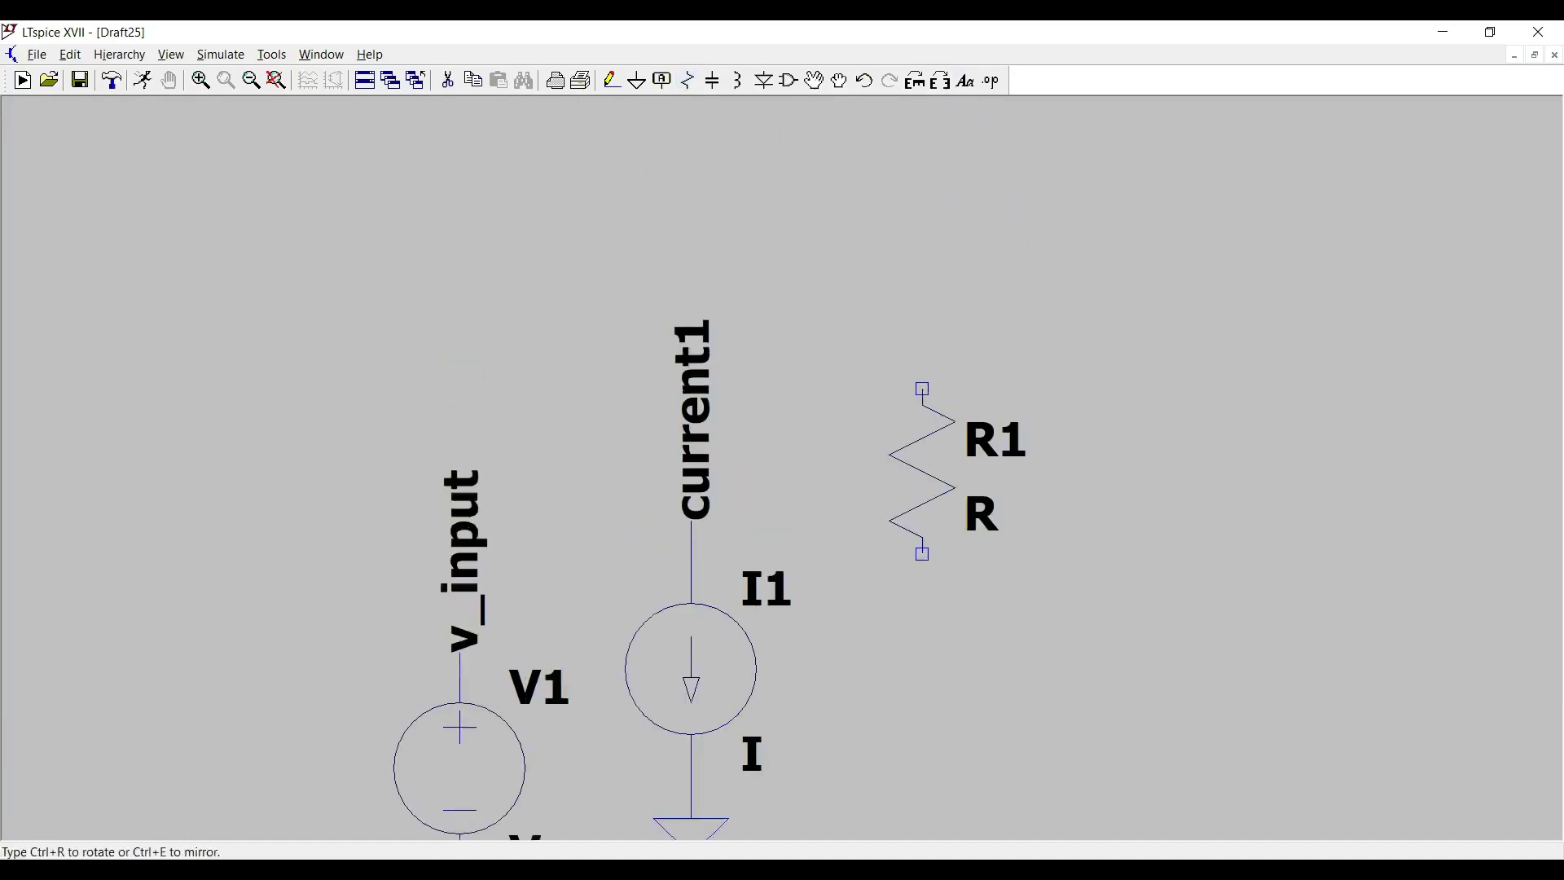
left_click(926, 94)
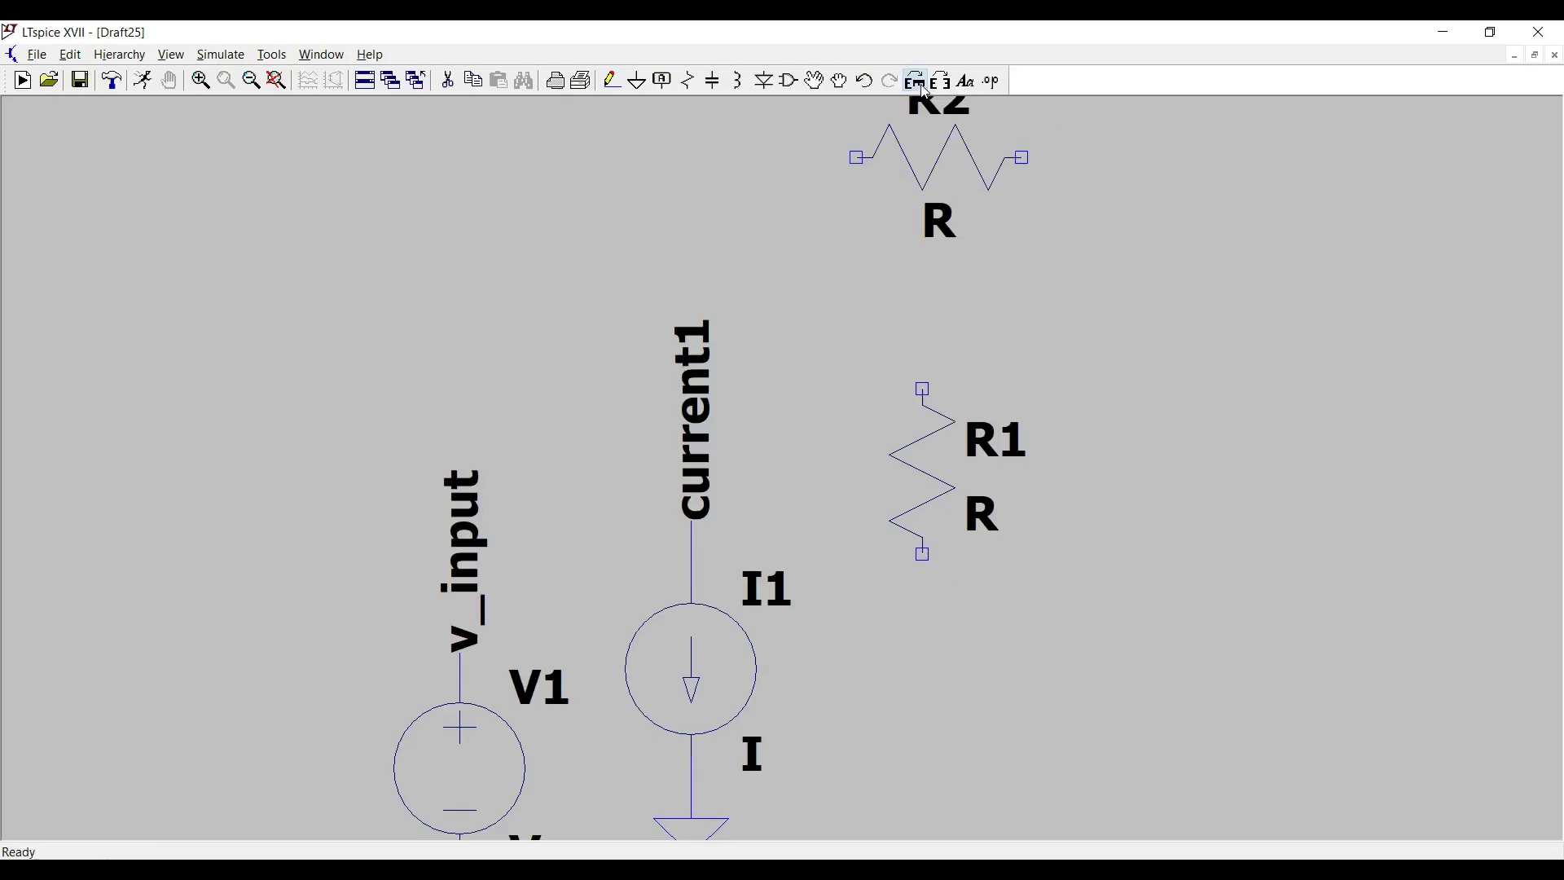
left_click(924, 87)
left_click(925, 91)
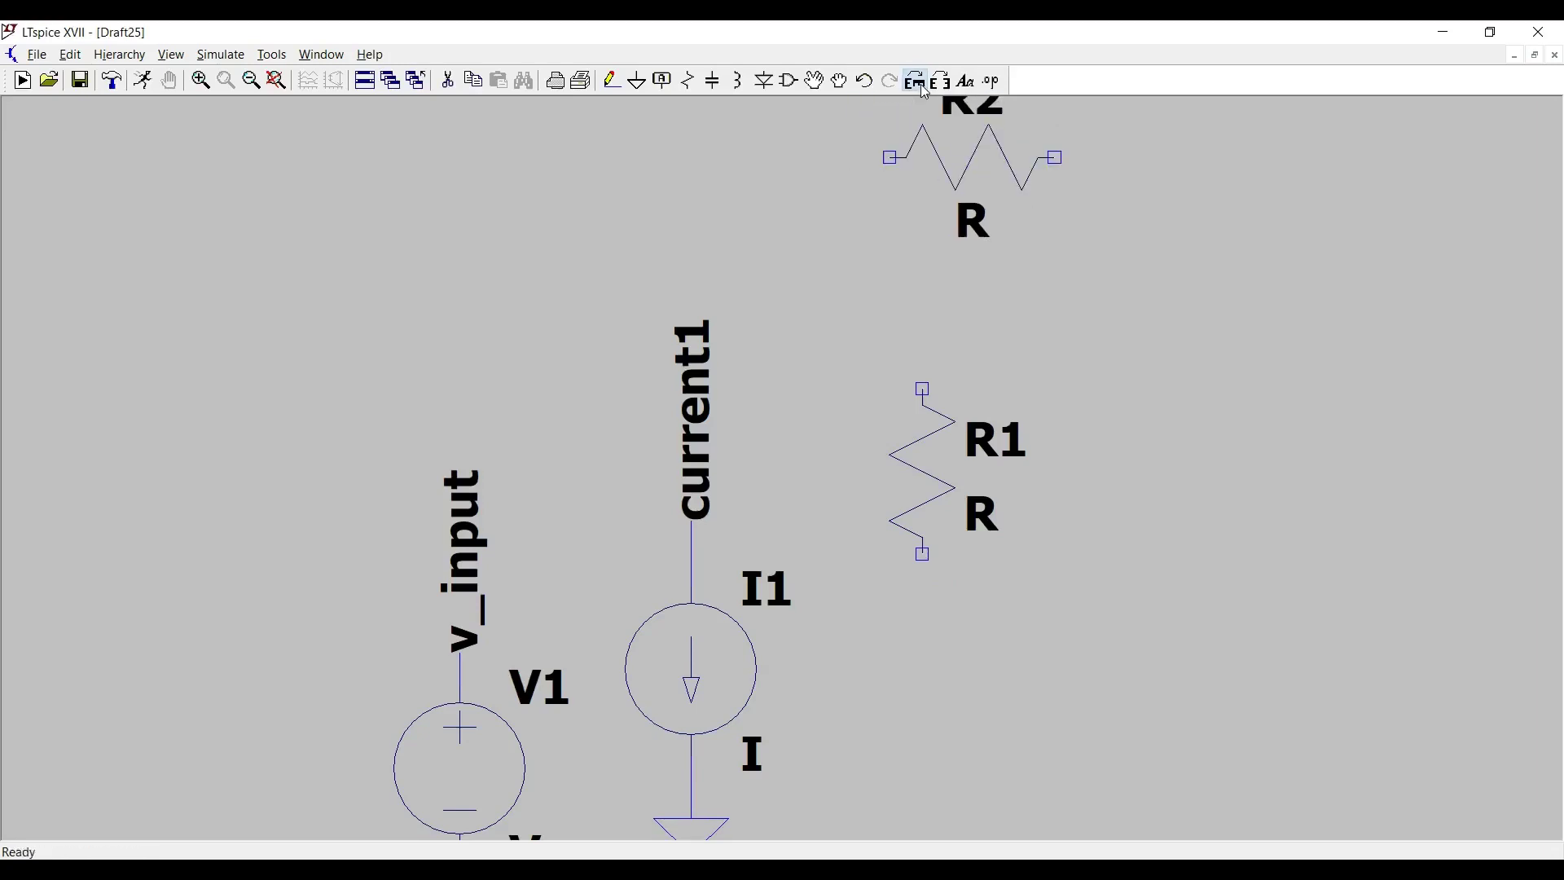
left_click(855, 210)
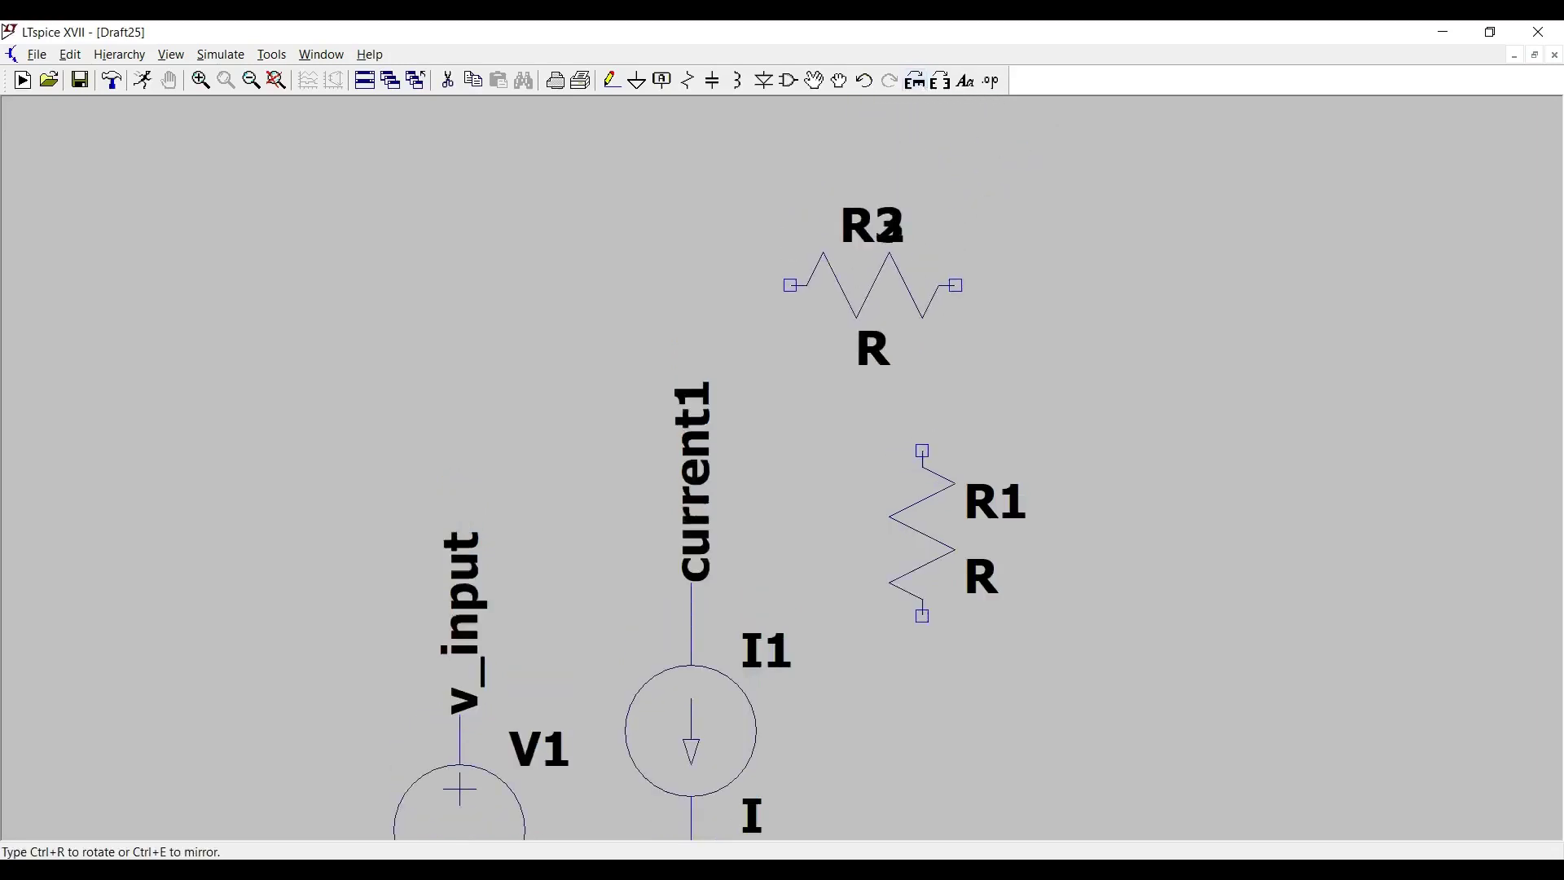
key("Escape")
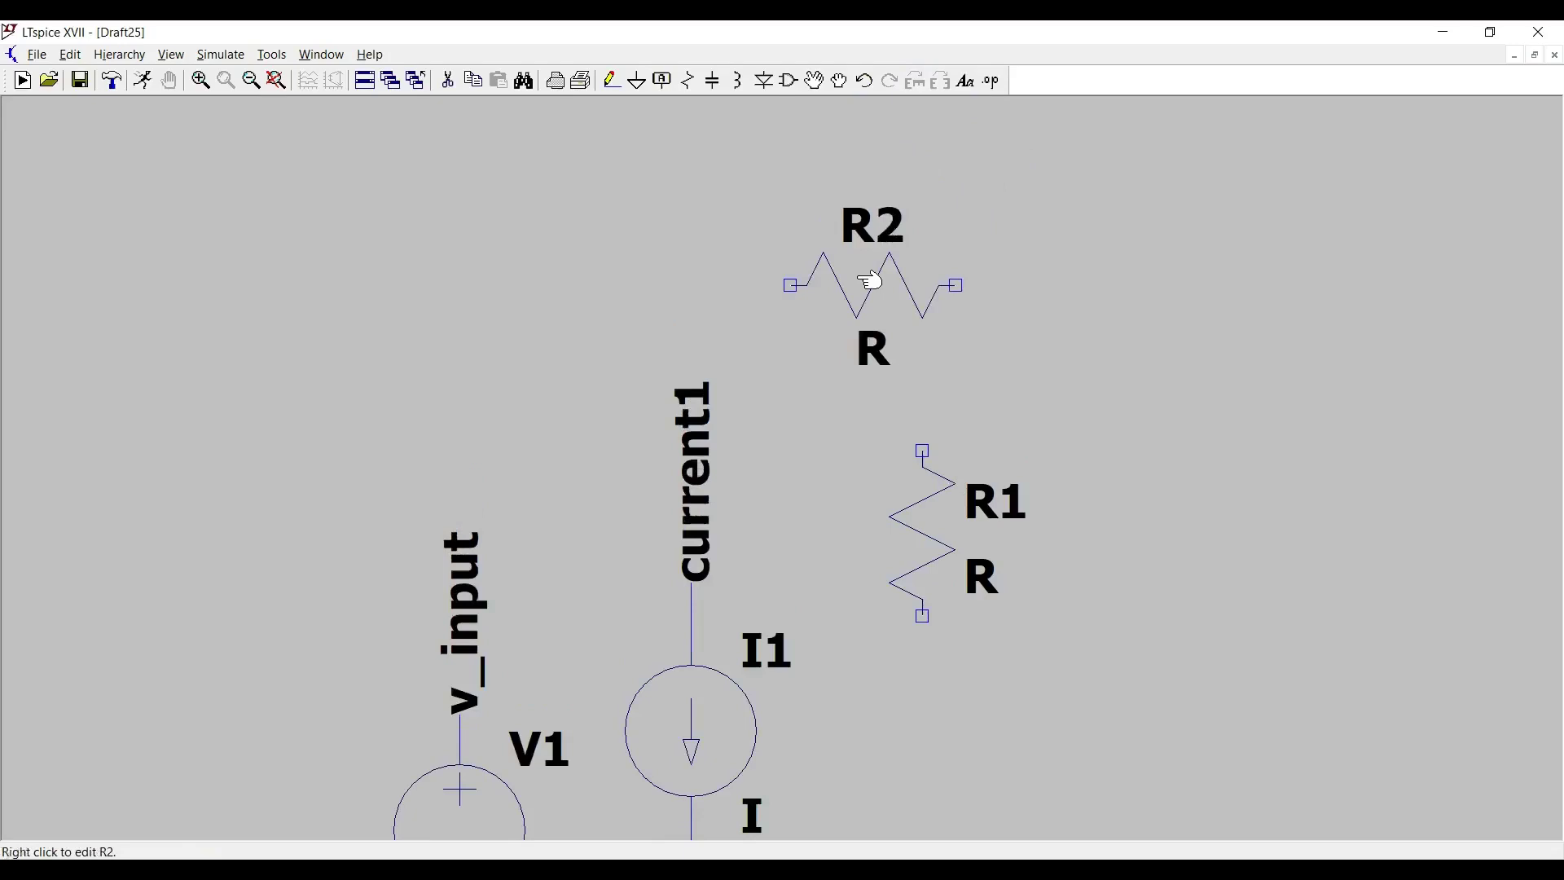
- Place a vertical diode to the left of resistor R2 and a vertical capacitor to the left of the diode
left_click(763, 80)
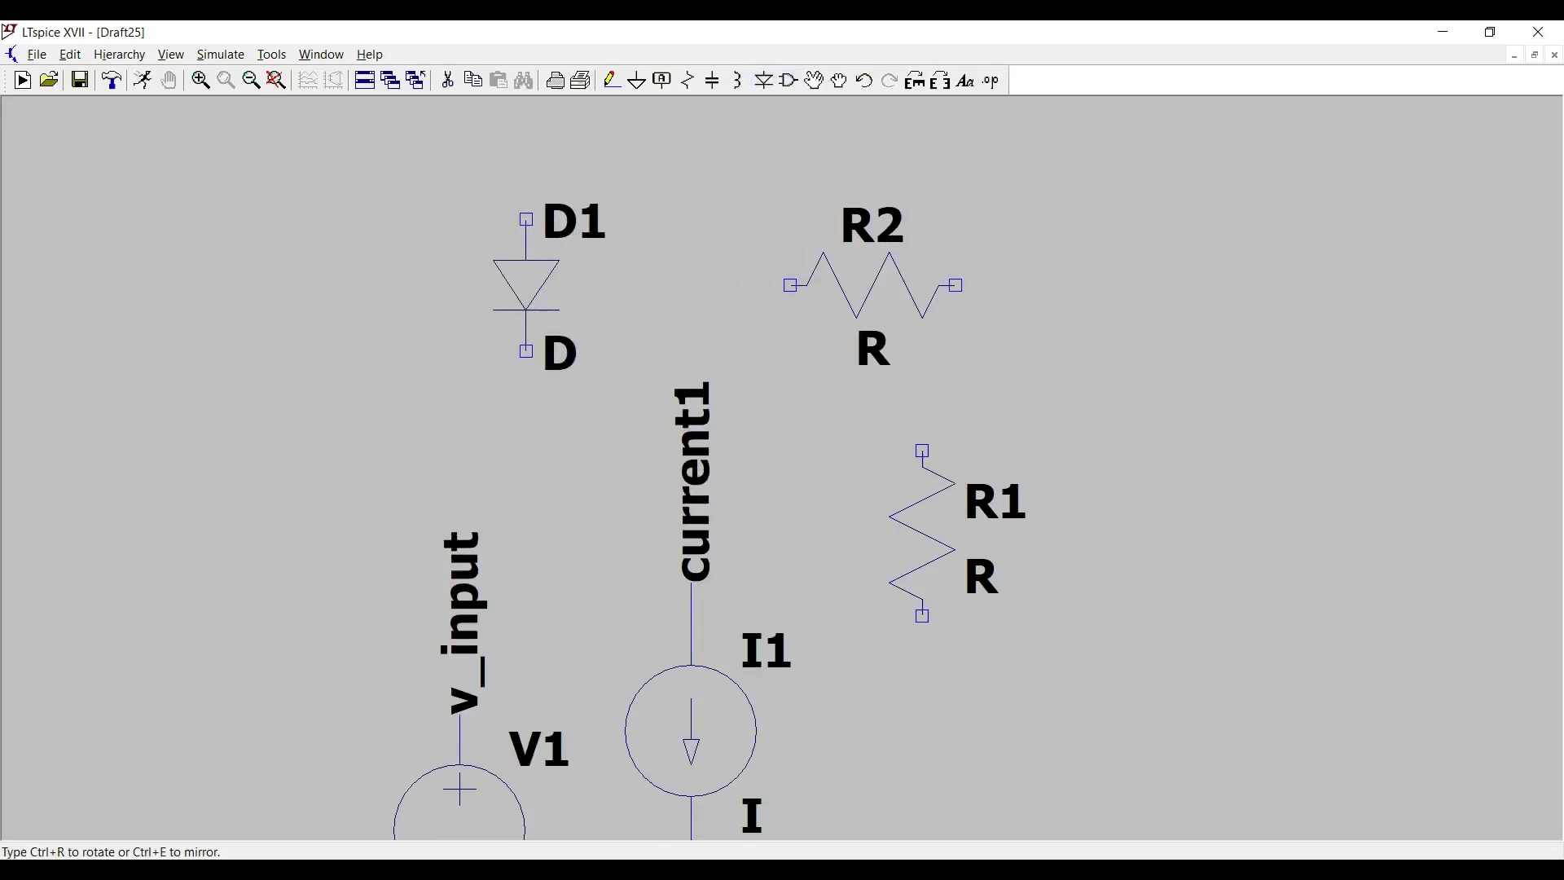
left_click(526, 219)
key("Escape")
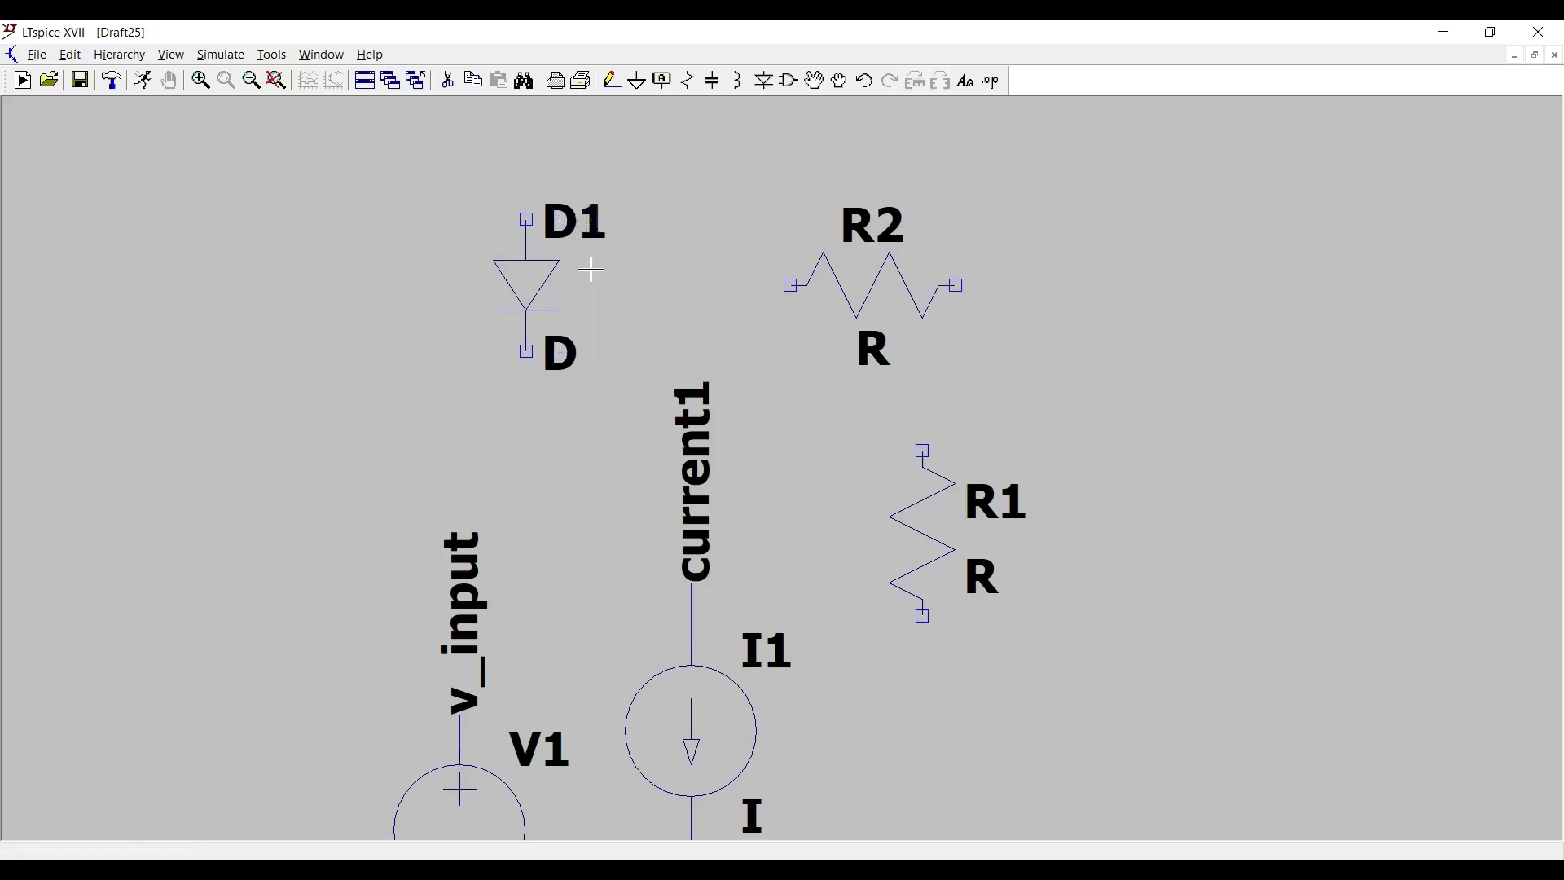
left_click(714, 84)
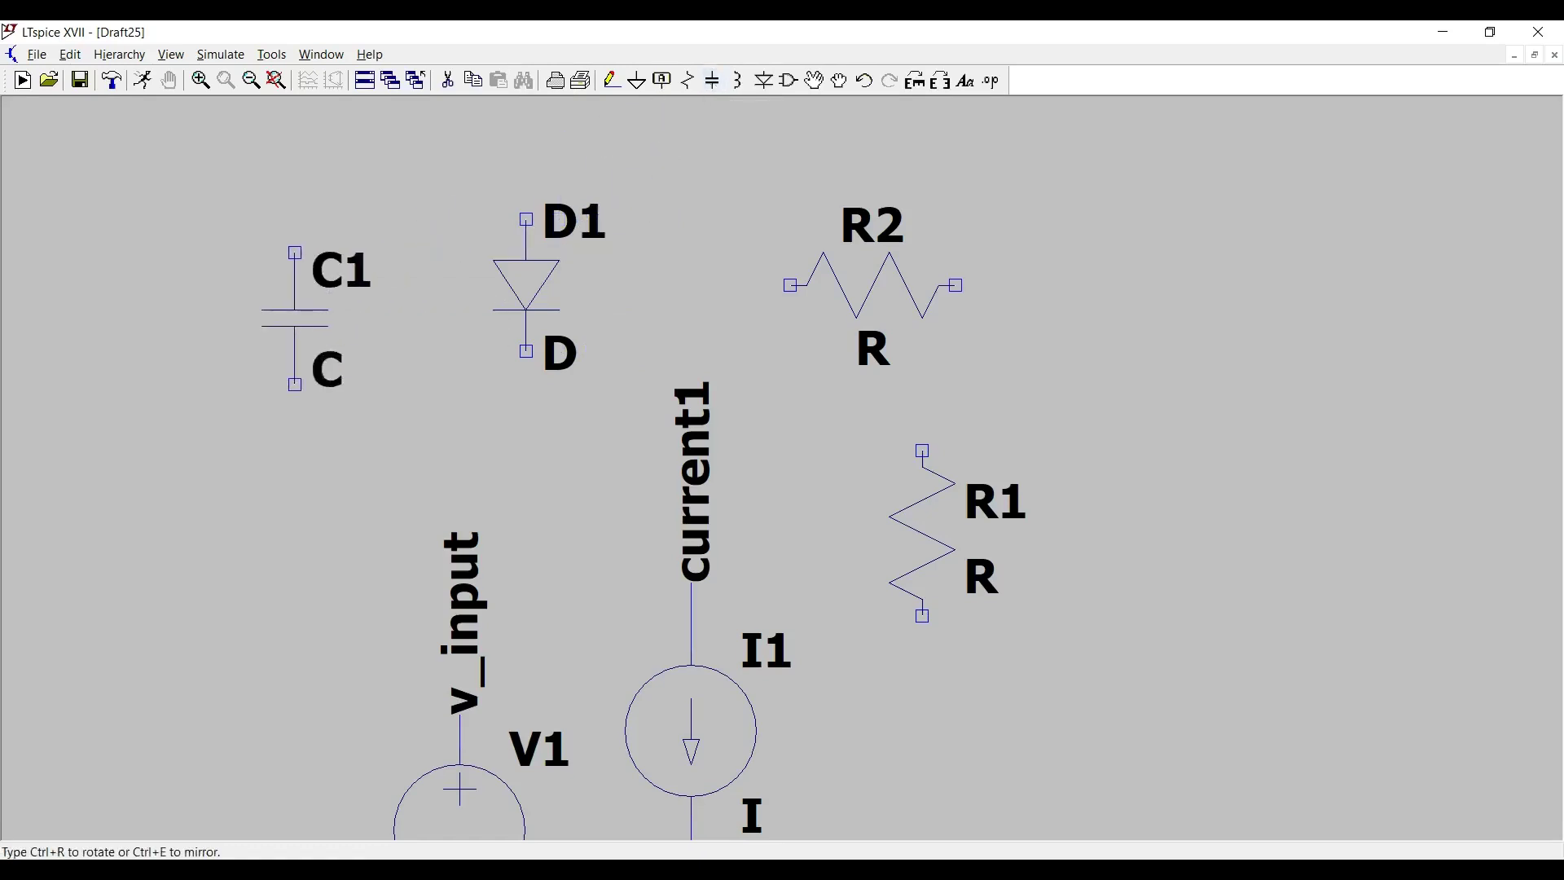
left_click(296, 253)
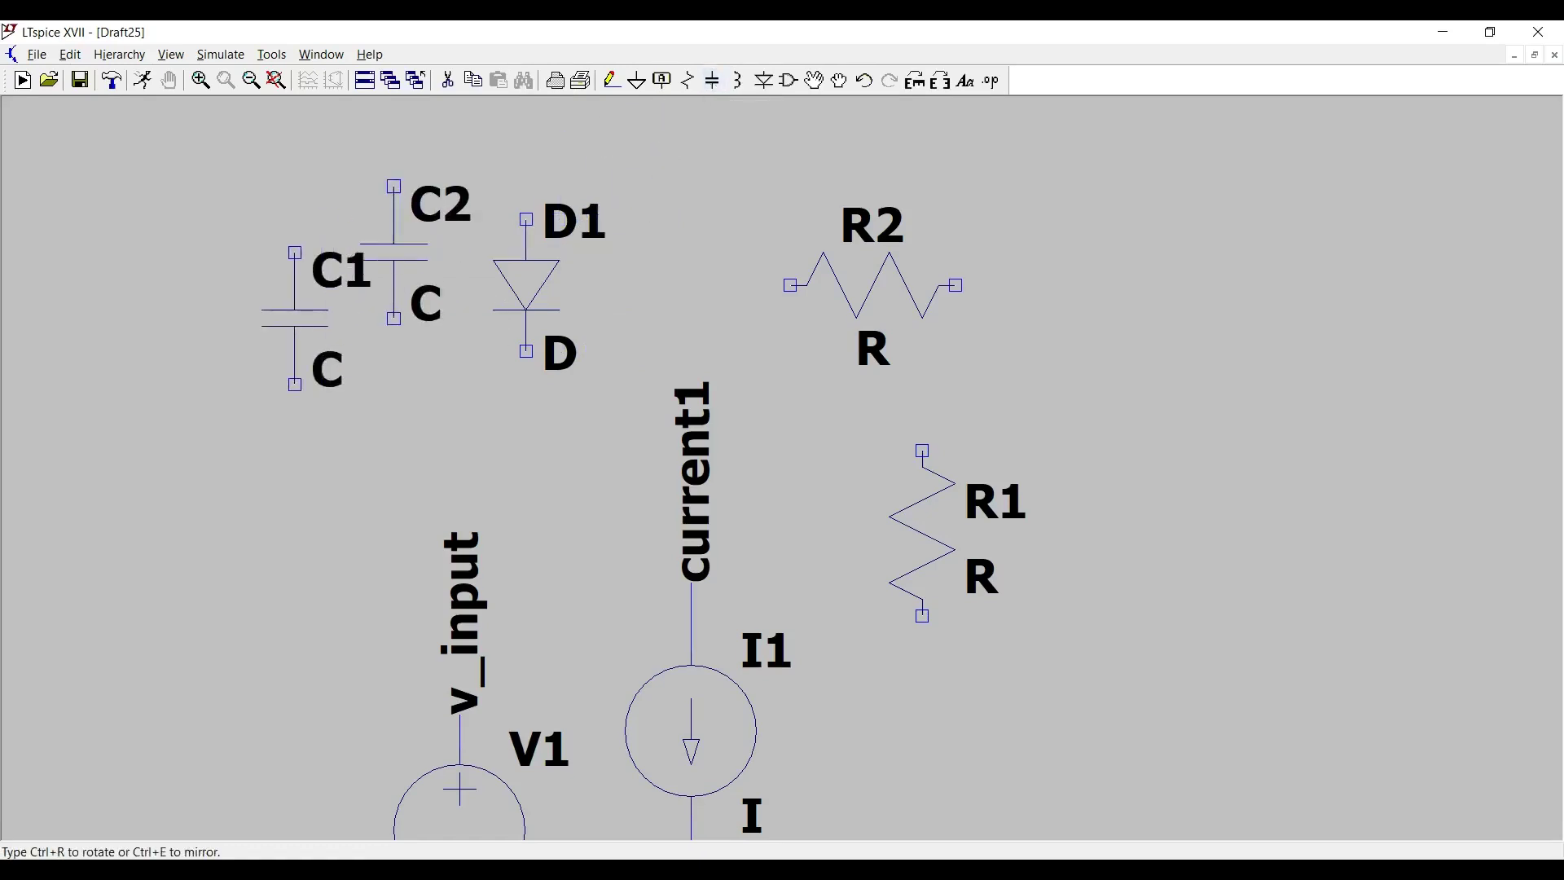
key("Escape")
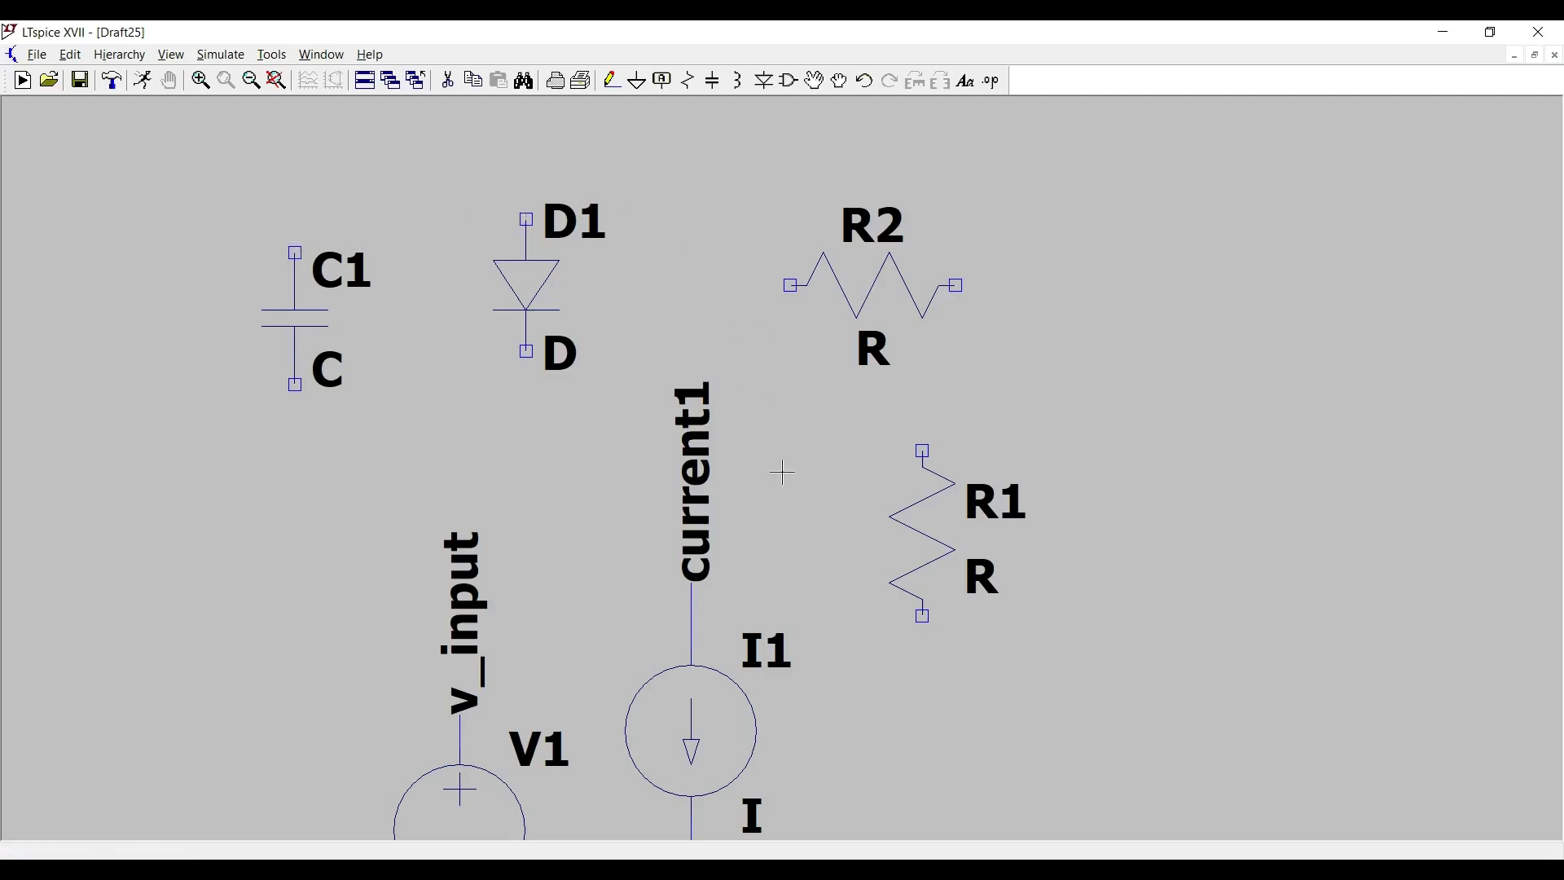
- Examine the capacitor C1 up close and return to an overview of the whole schematic
left_click_drag(782, 472, 766, 416)
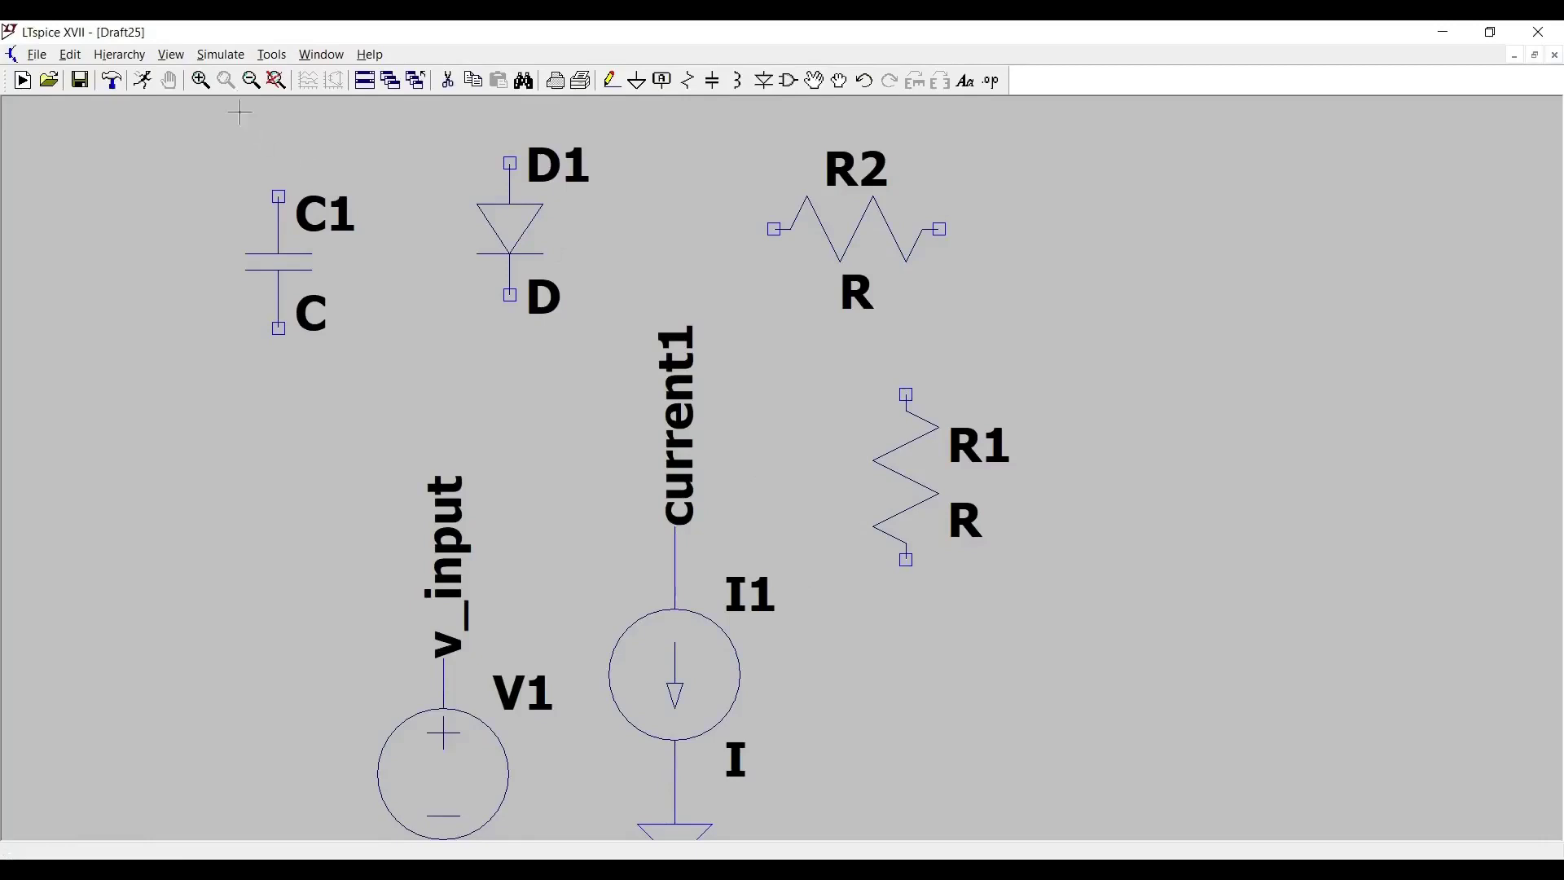
left_click(201, 83)
left_click_drag(221, 140, 413, 350)
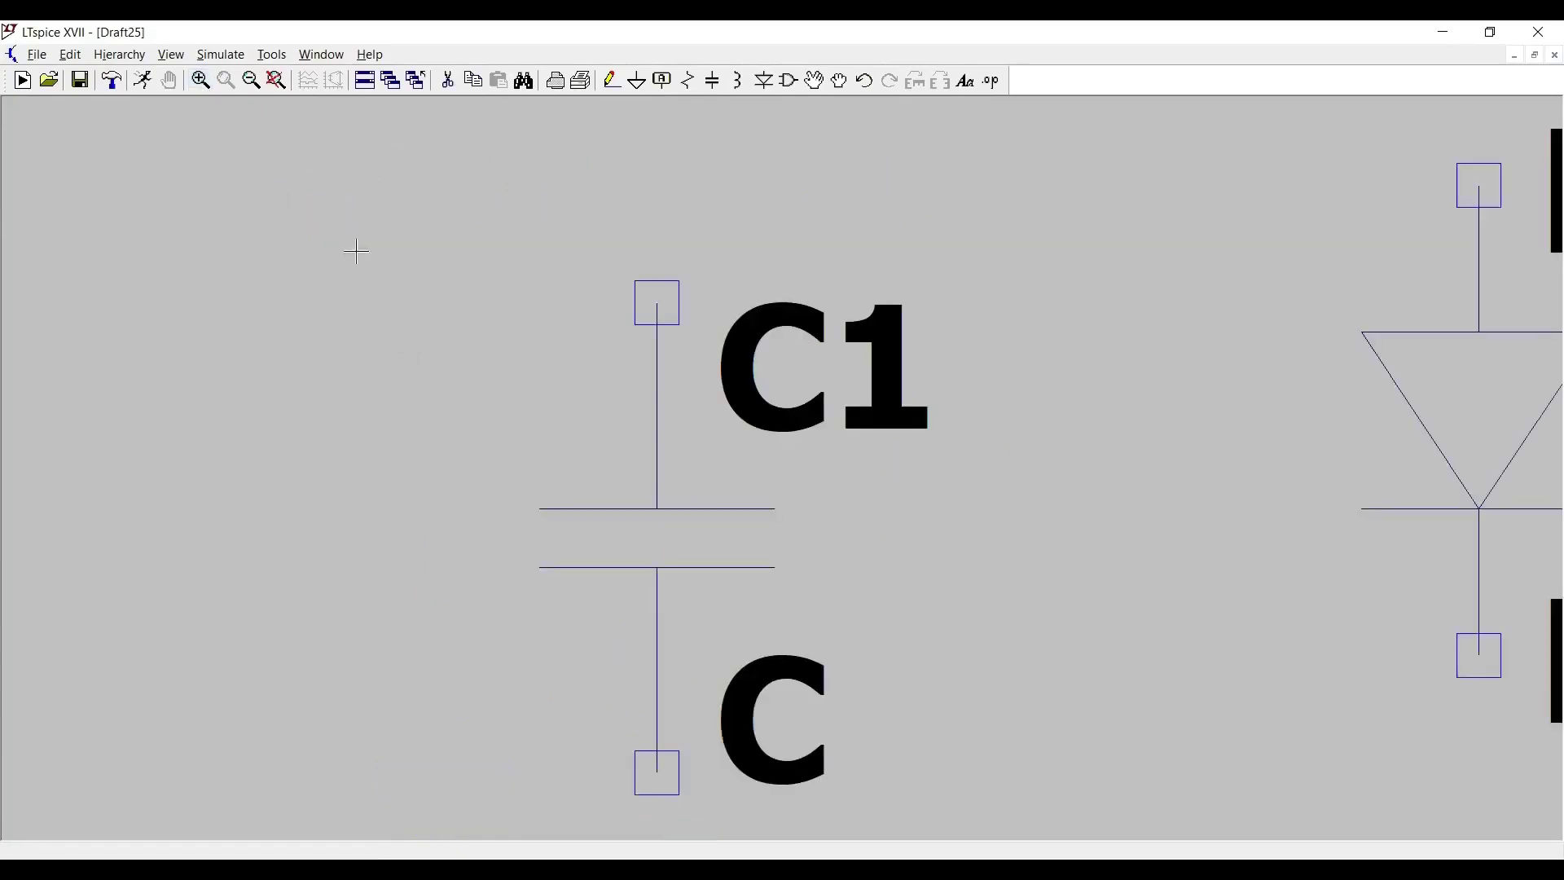
left_click(252, 83)
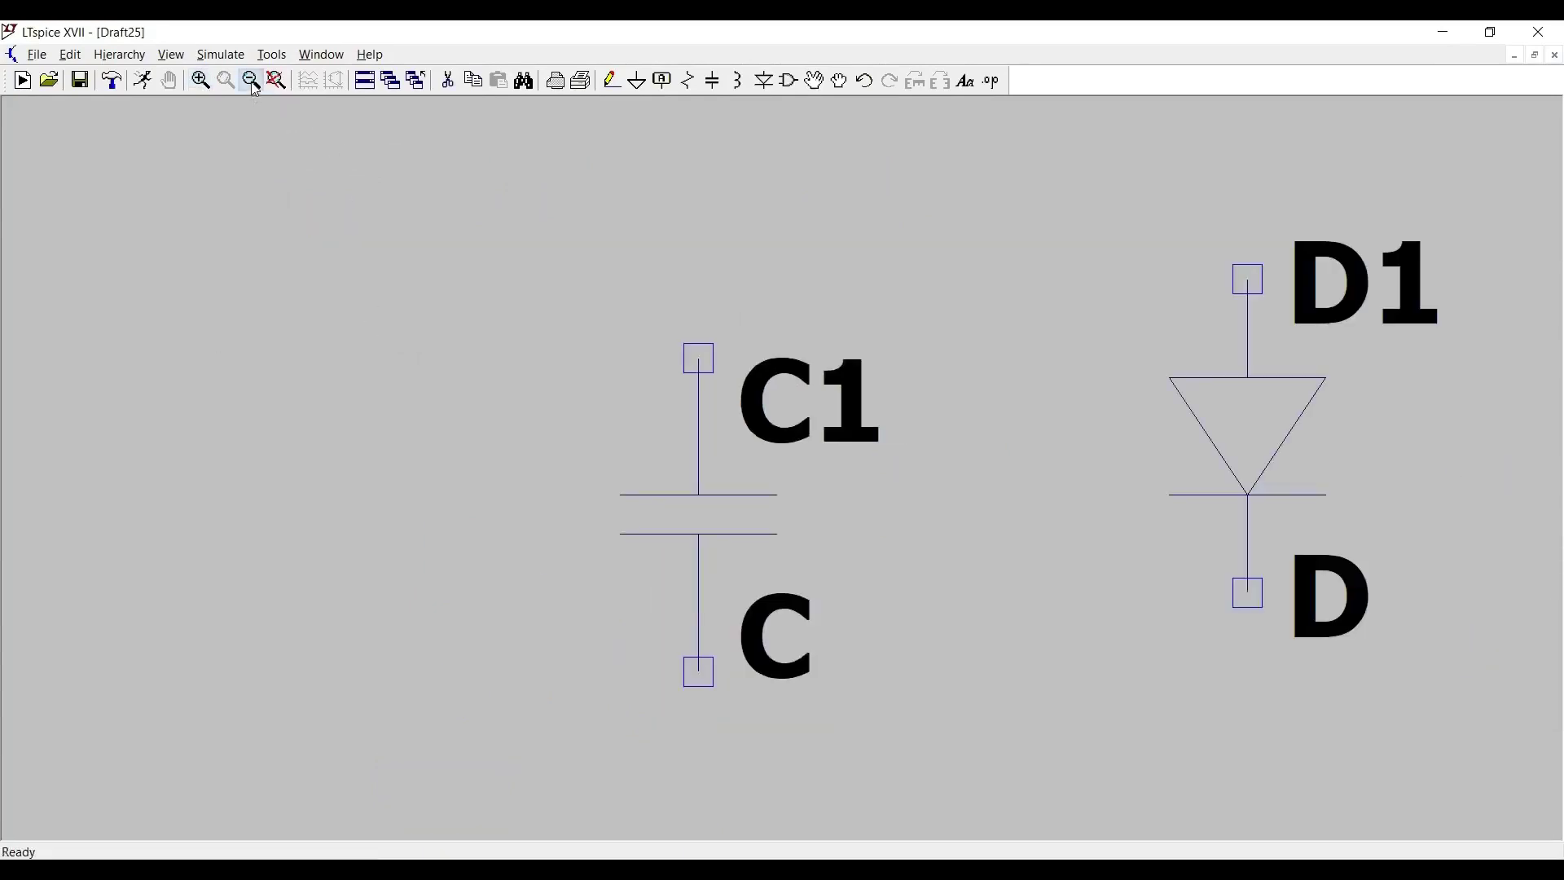
left_click(253, 84)
left_click(253, 83)
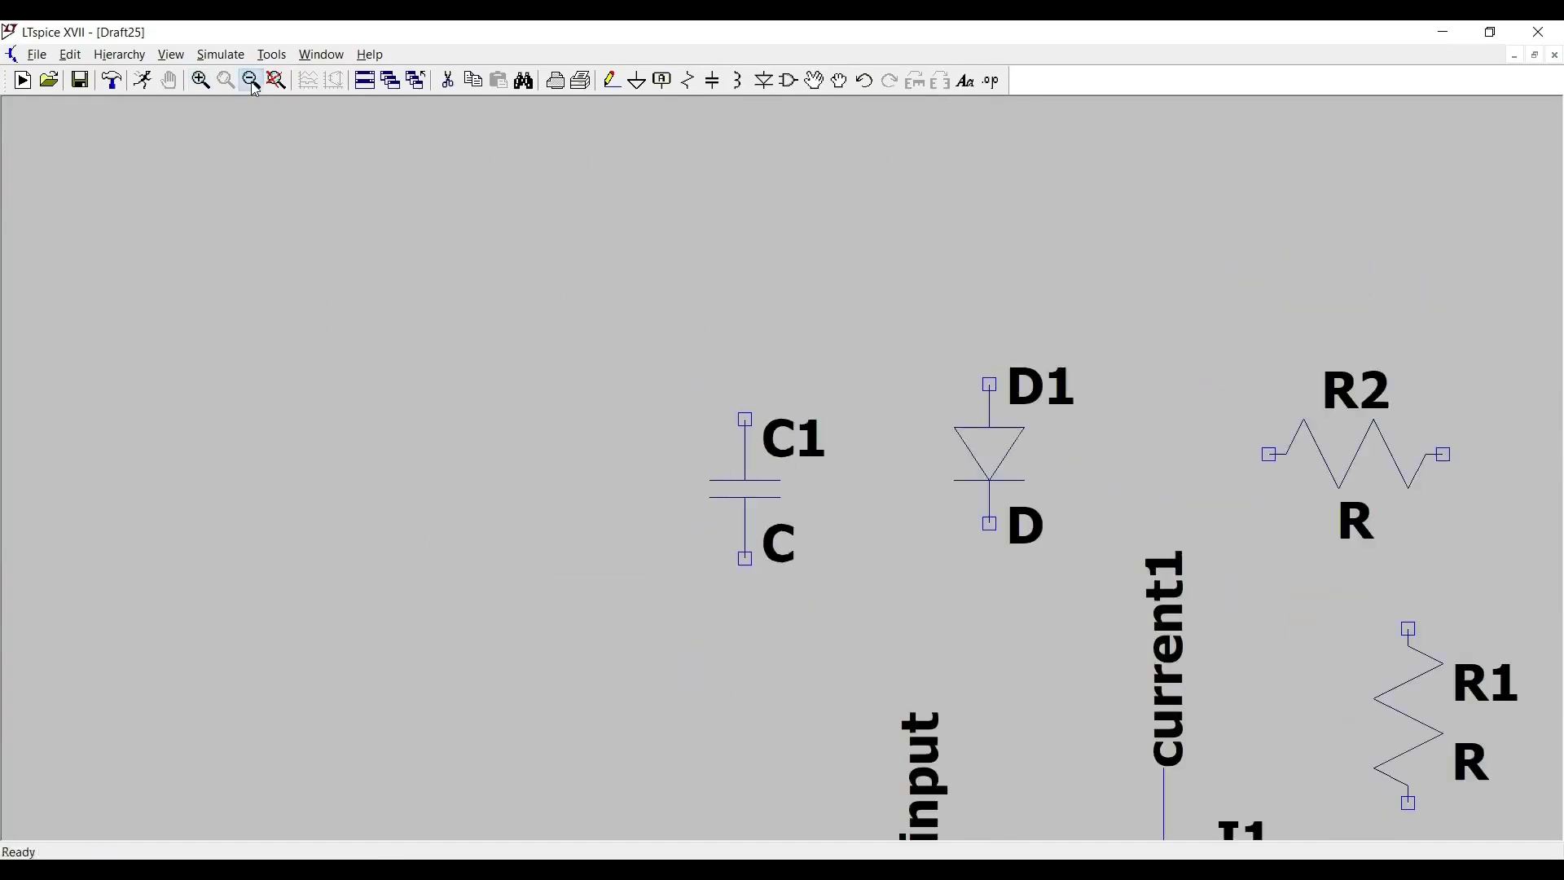
left_click(254, 84)
left_click_drag(576, 517, 300, 325)
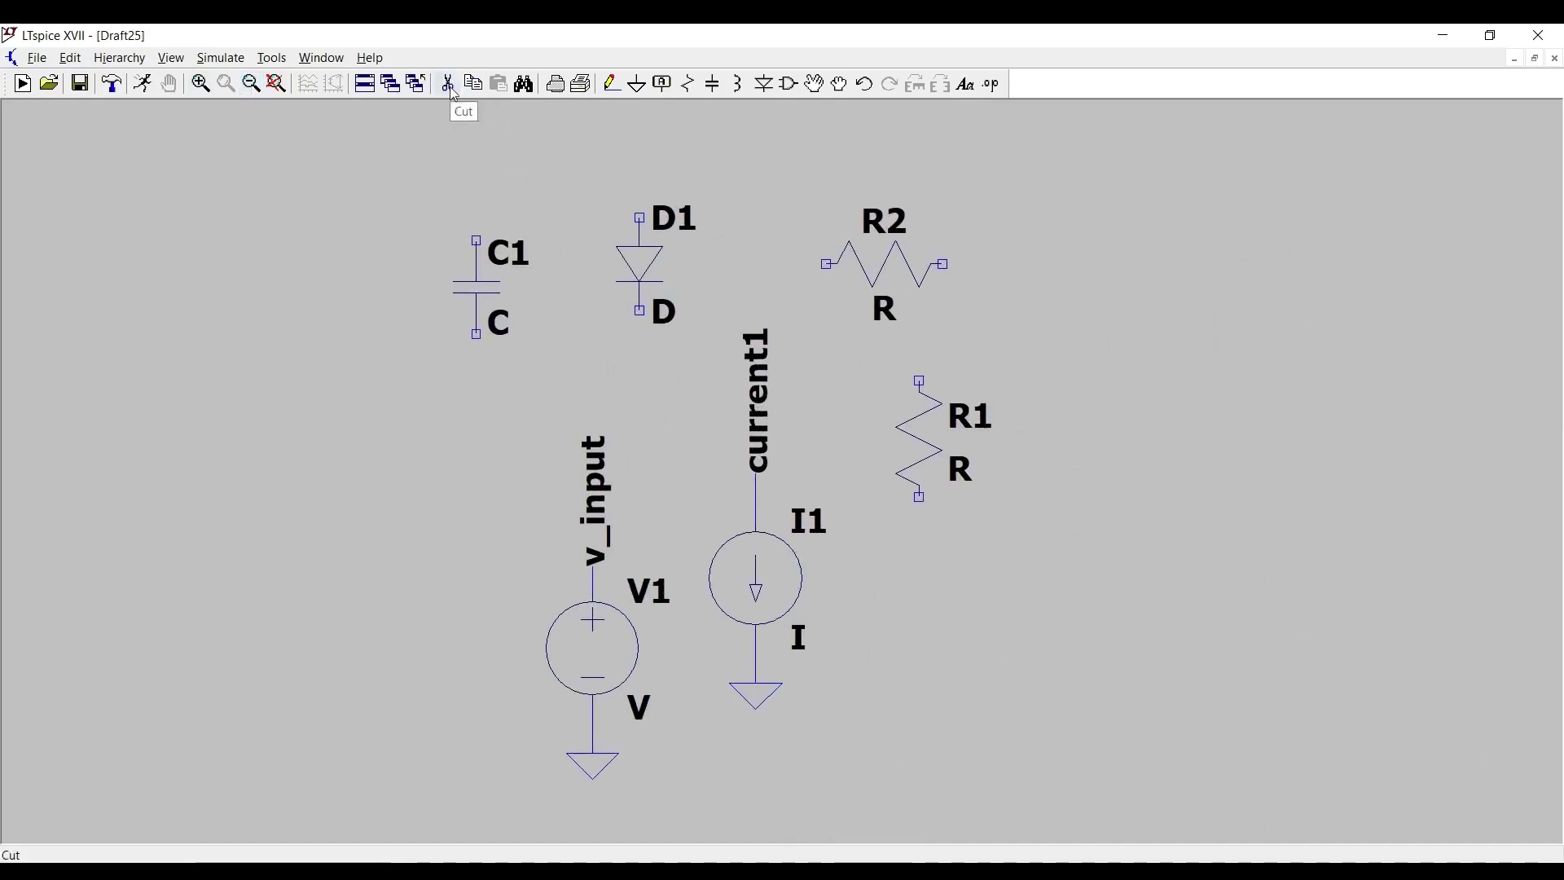
- Delete the diode D1 from the schematic
left_click(453, 89)
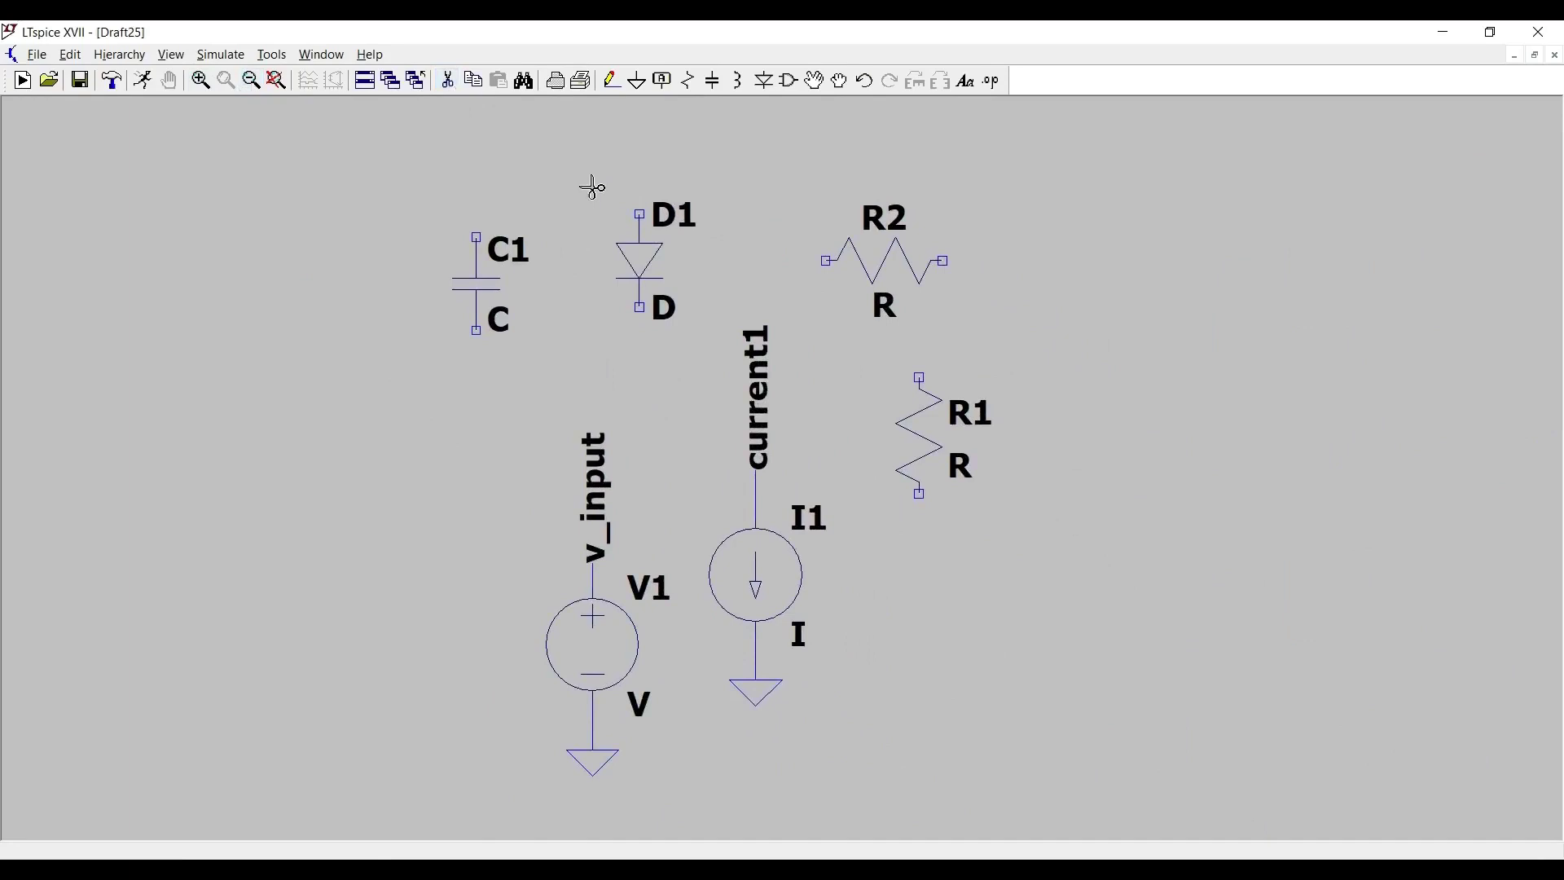
left_click_drag(592, 187, 720, 337)
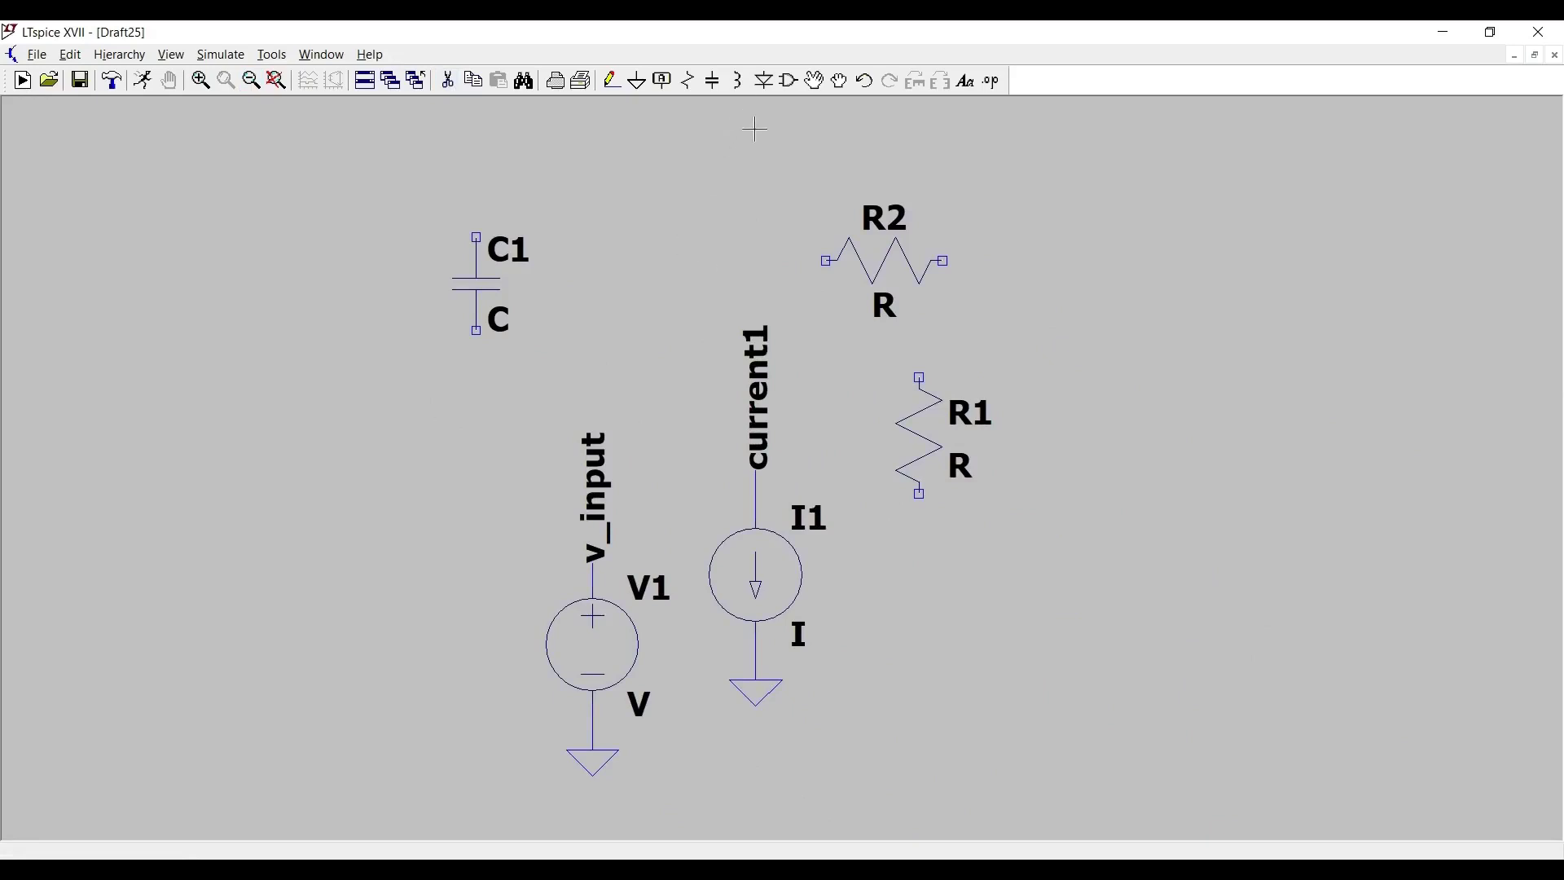
key("Escape")
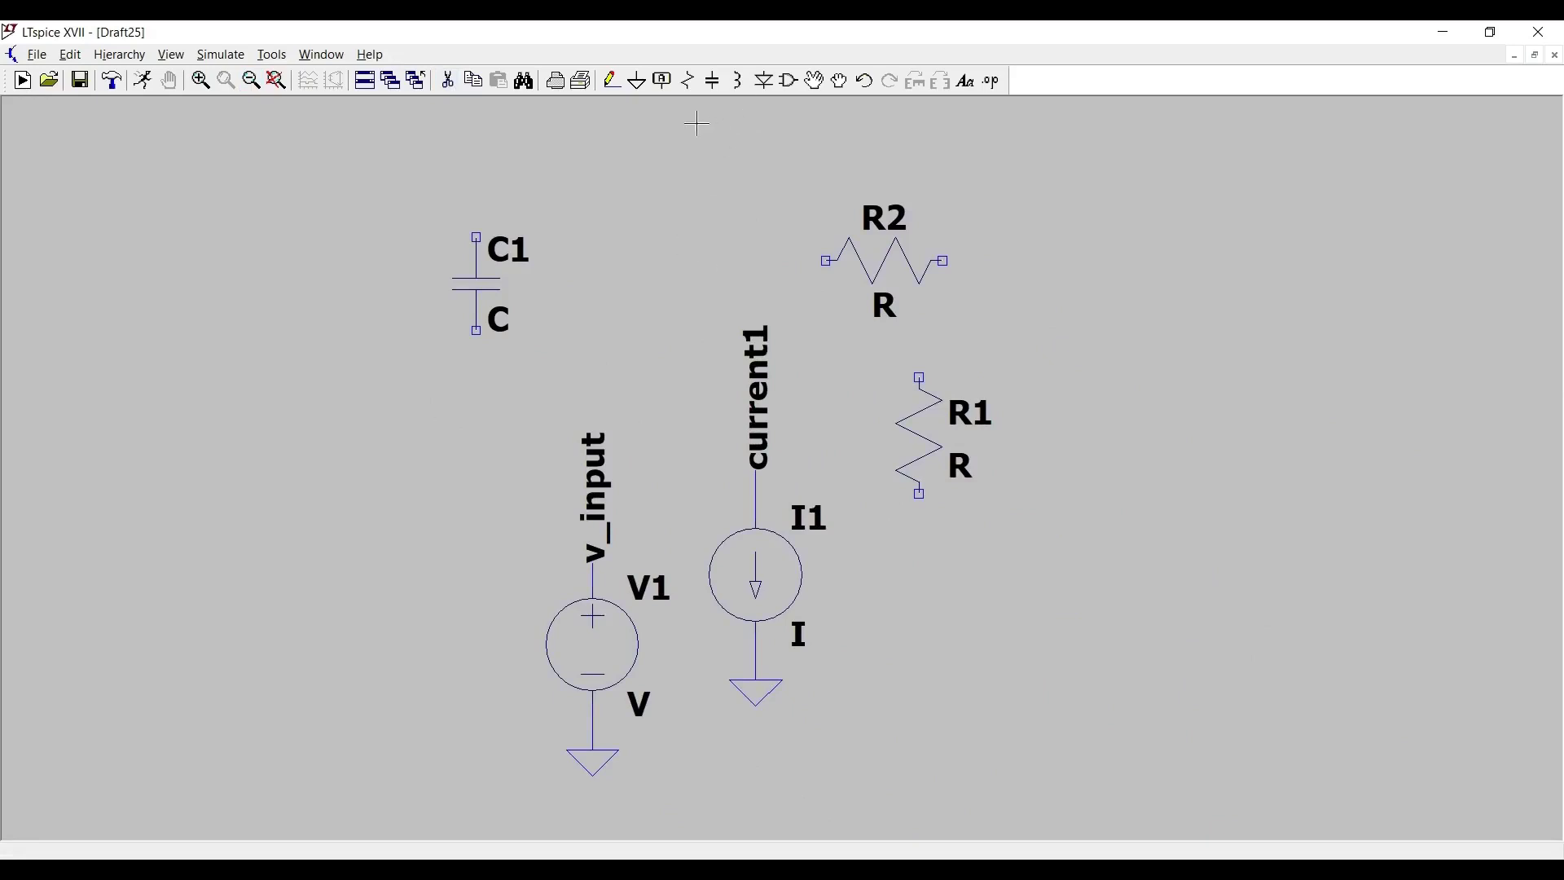
- Move the horizontal resistor R2 farther right, up and to the right of resistor R1
left_click(840, 86)
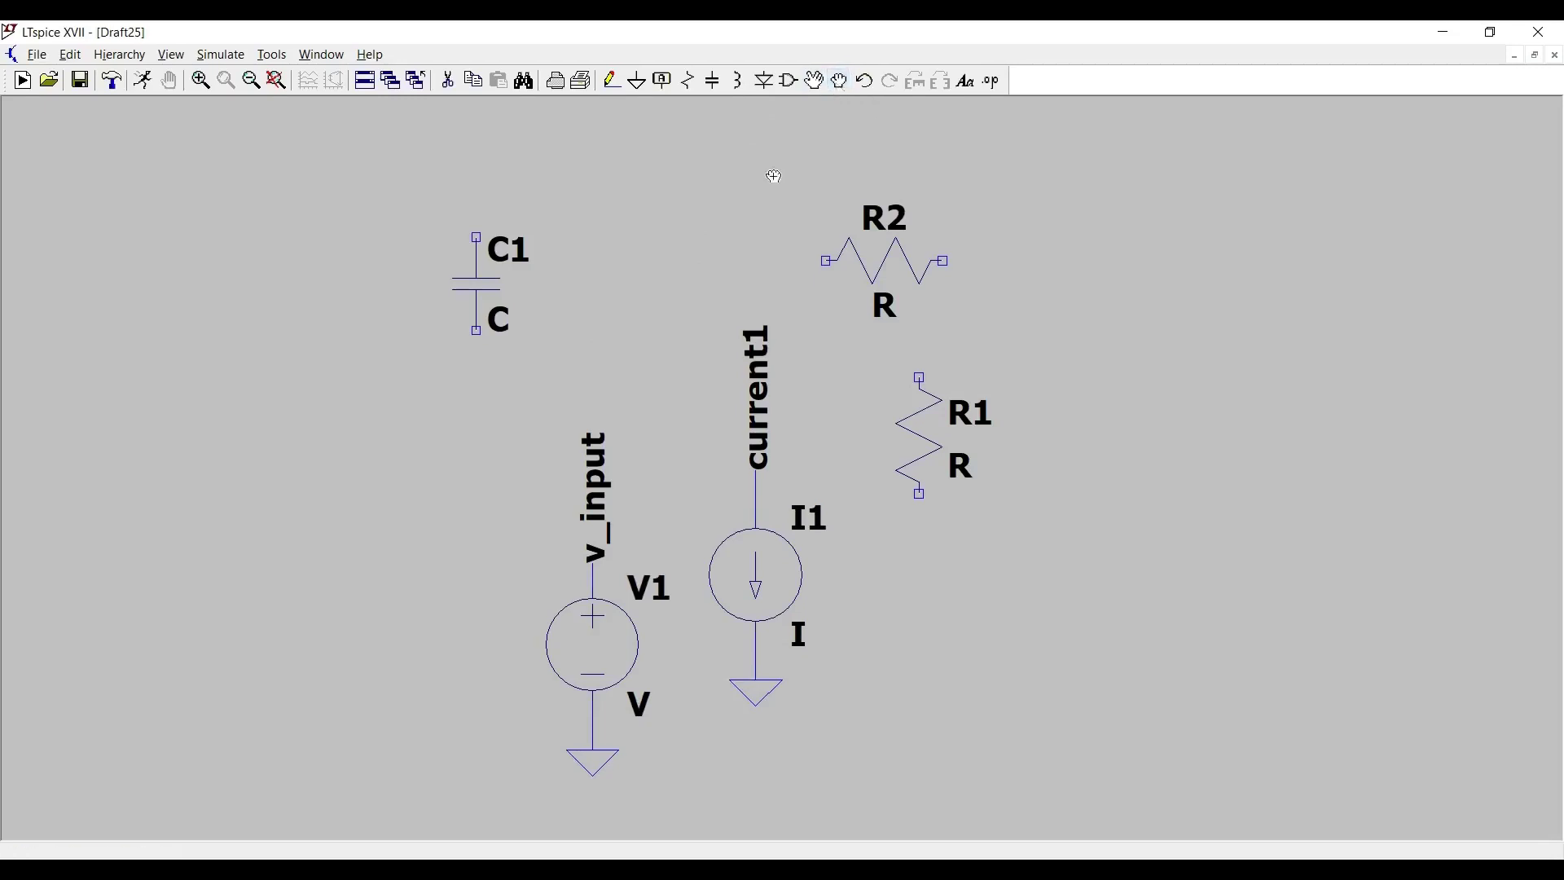
left_click_drag(779, 161, 974, 328)
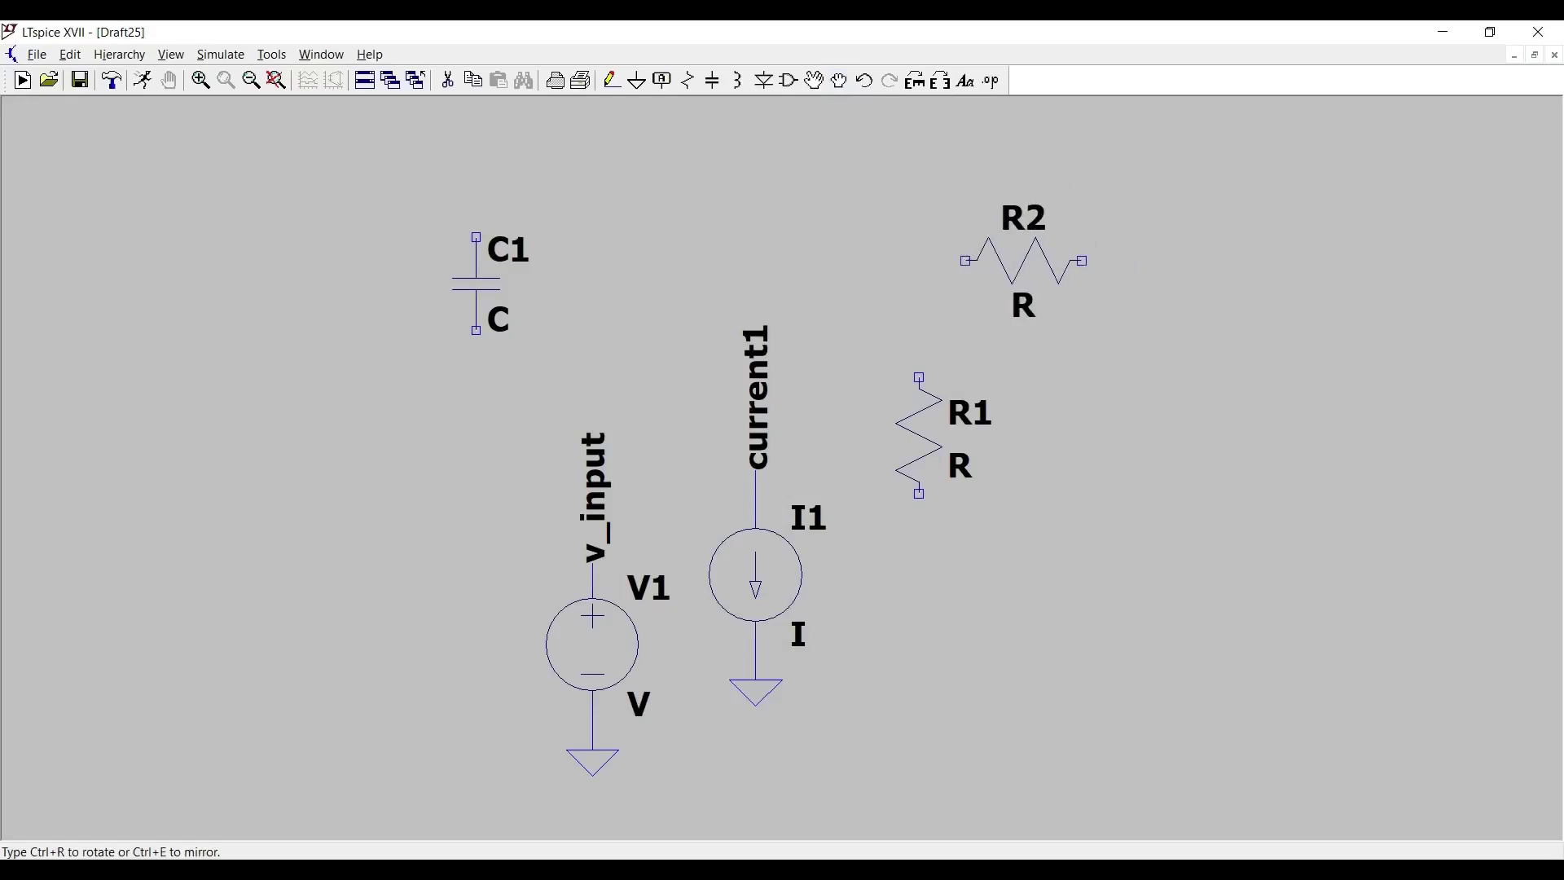
left_click(960, 205)
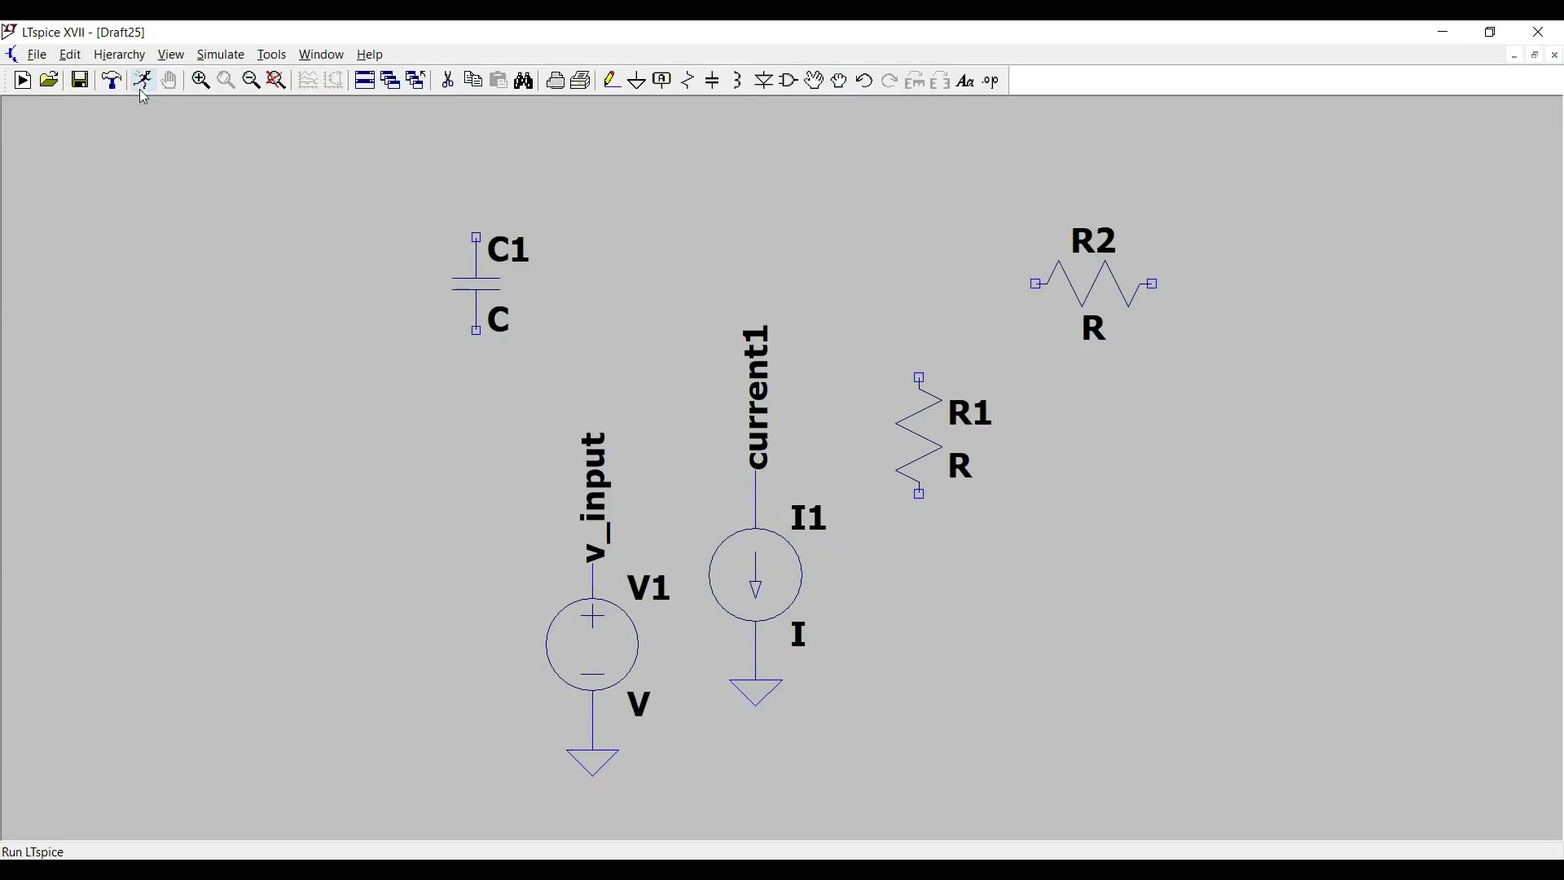
- Open the SPICE directive text editor and close it without adding any text
left_click(995, 83)
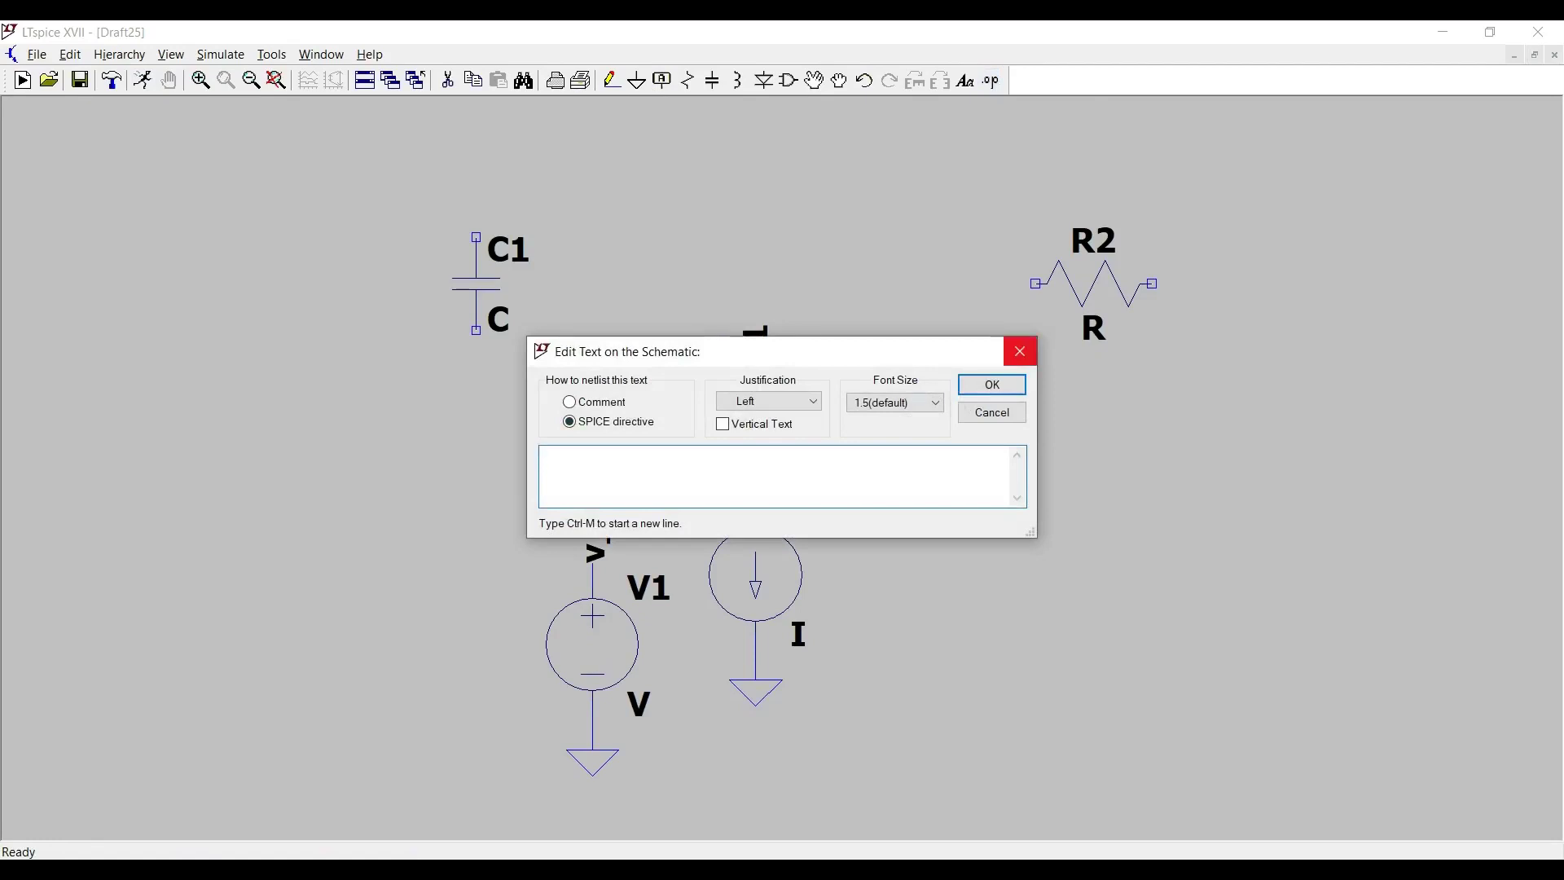
left_click(1020, 351)
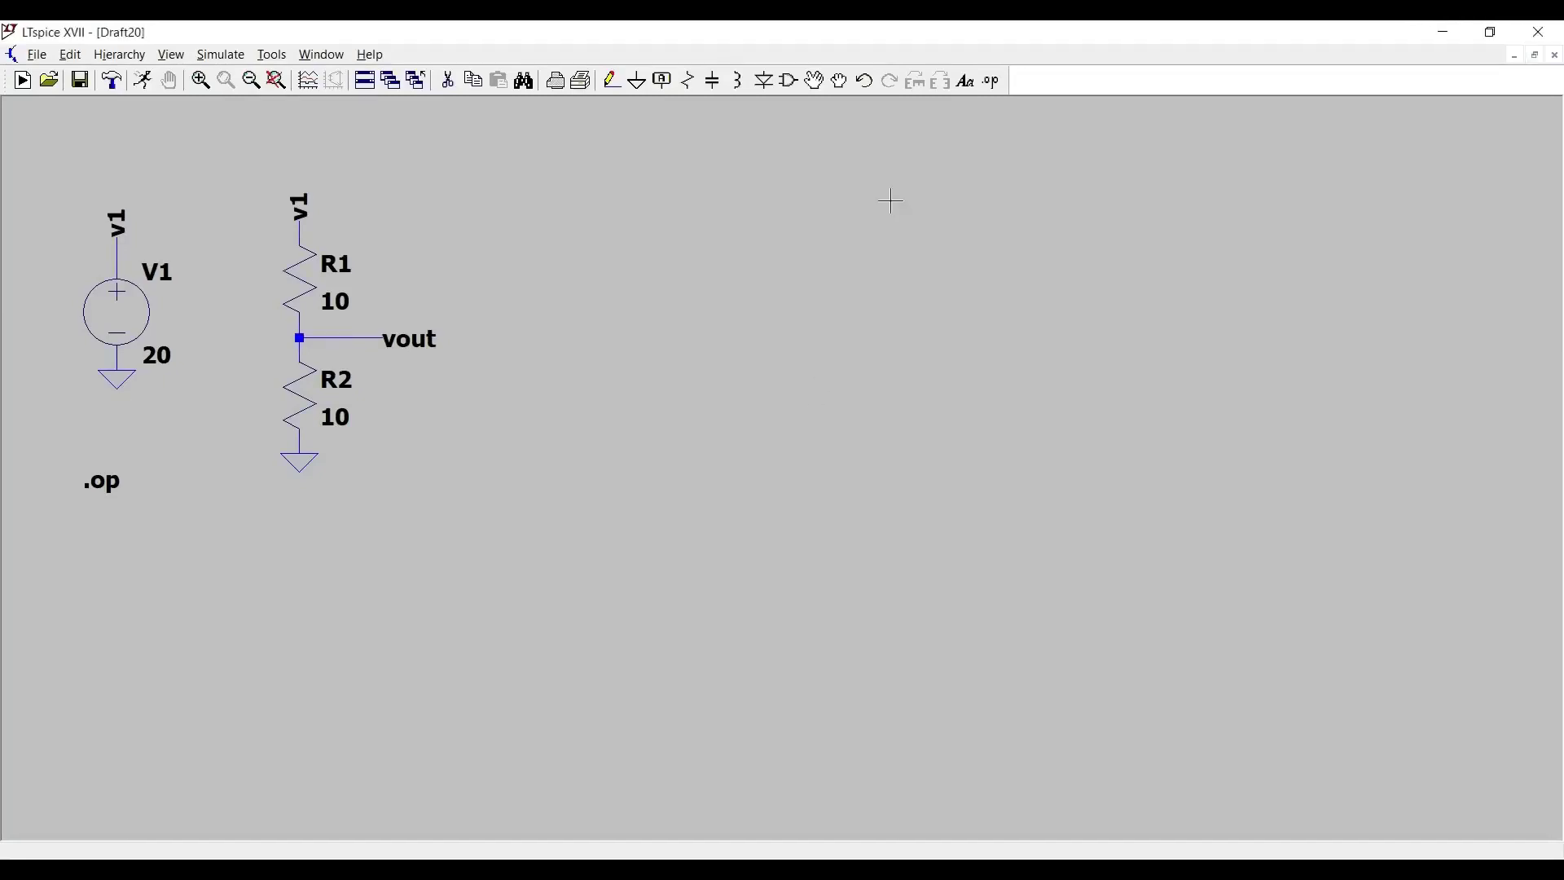
- Place a voltage source to the right of the existing voltage divider in the Draft20 schematic
left_click(794, 89)
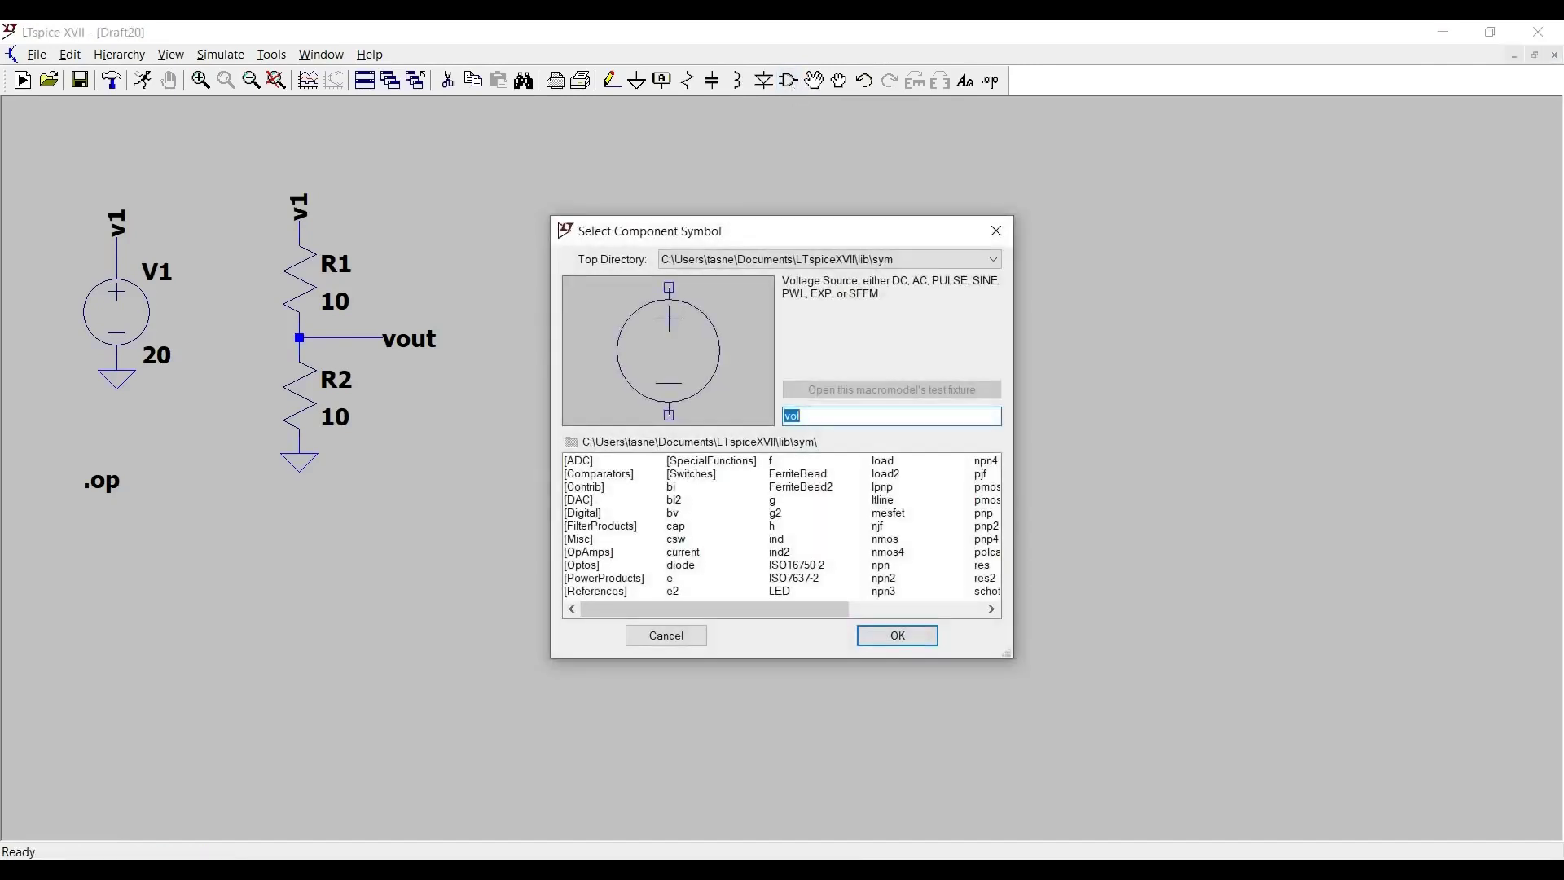
type("vol")
key("Return")
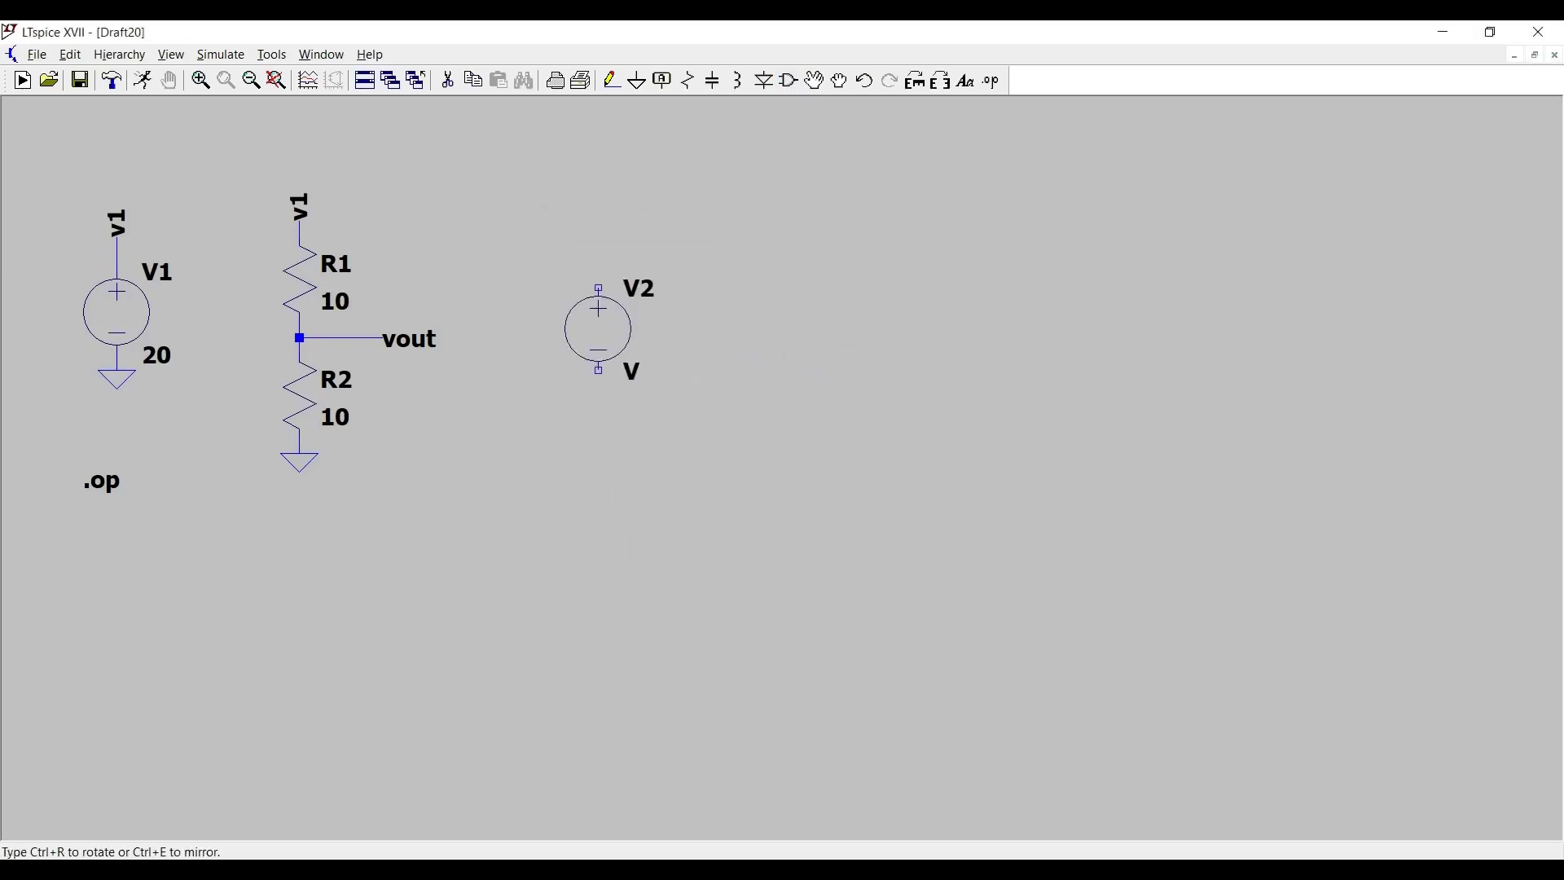
left_click(599, 346)
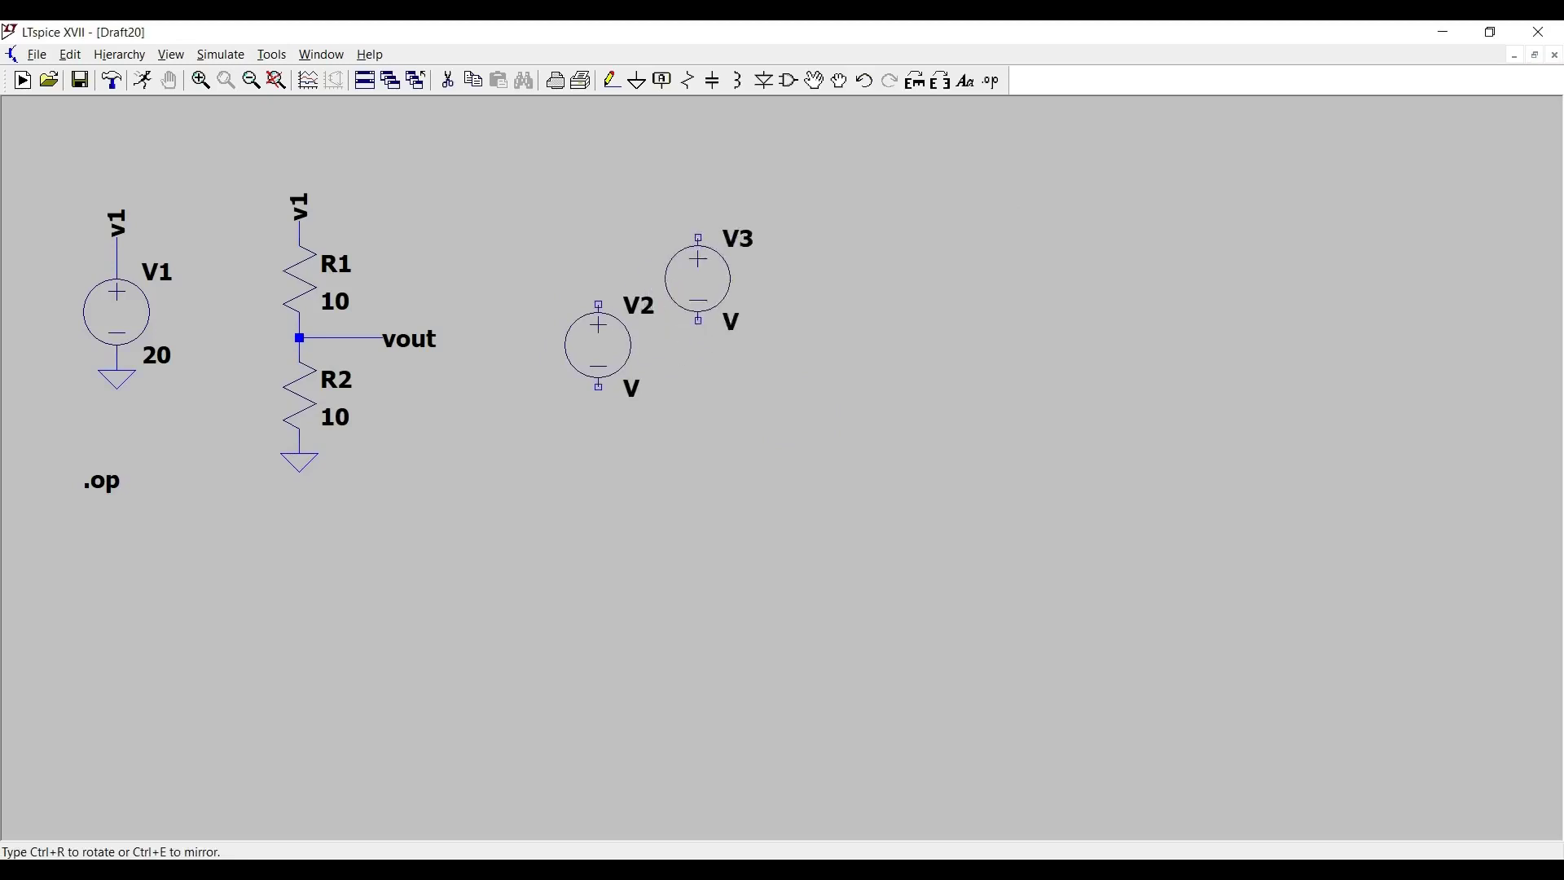
key("Escape")
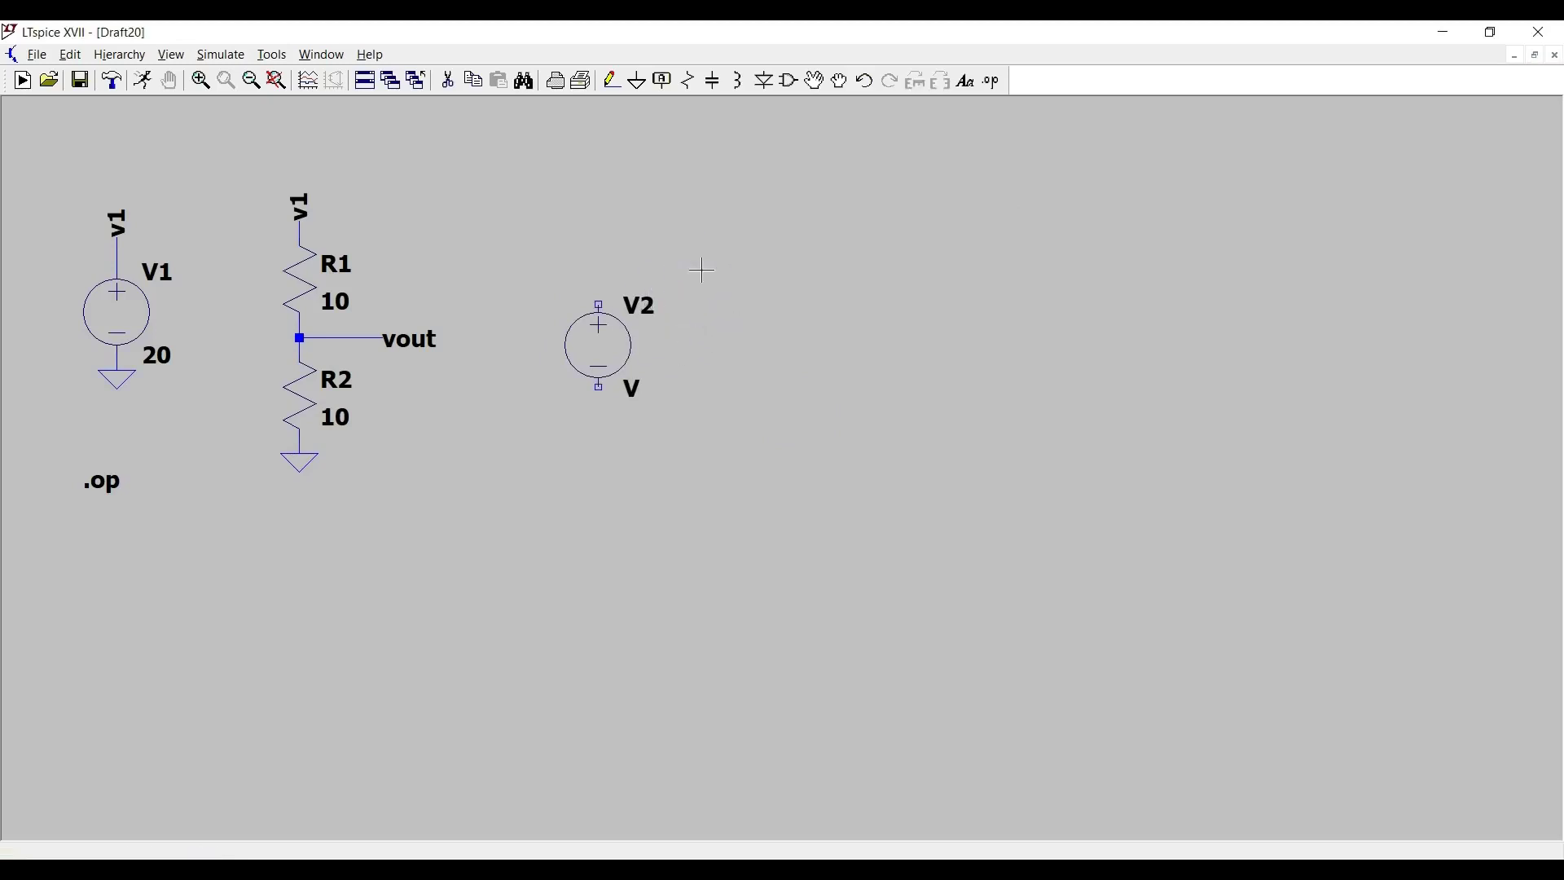
- Place a ground symbol directly below the negative terminal of the voltage source V2
left_click(637, 80)
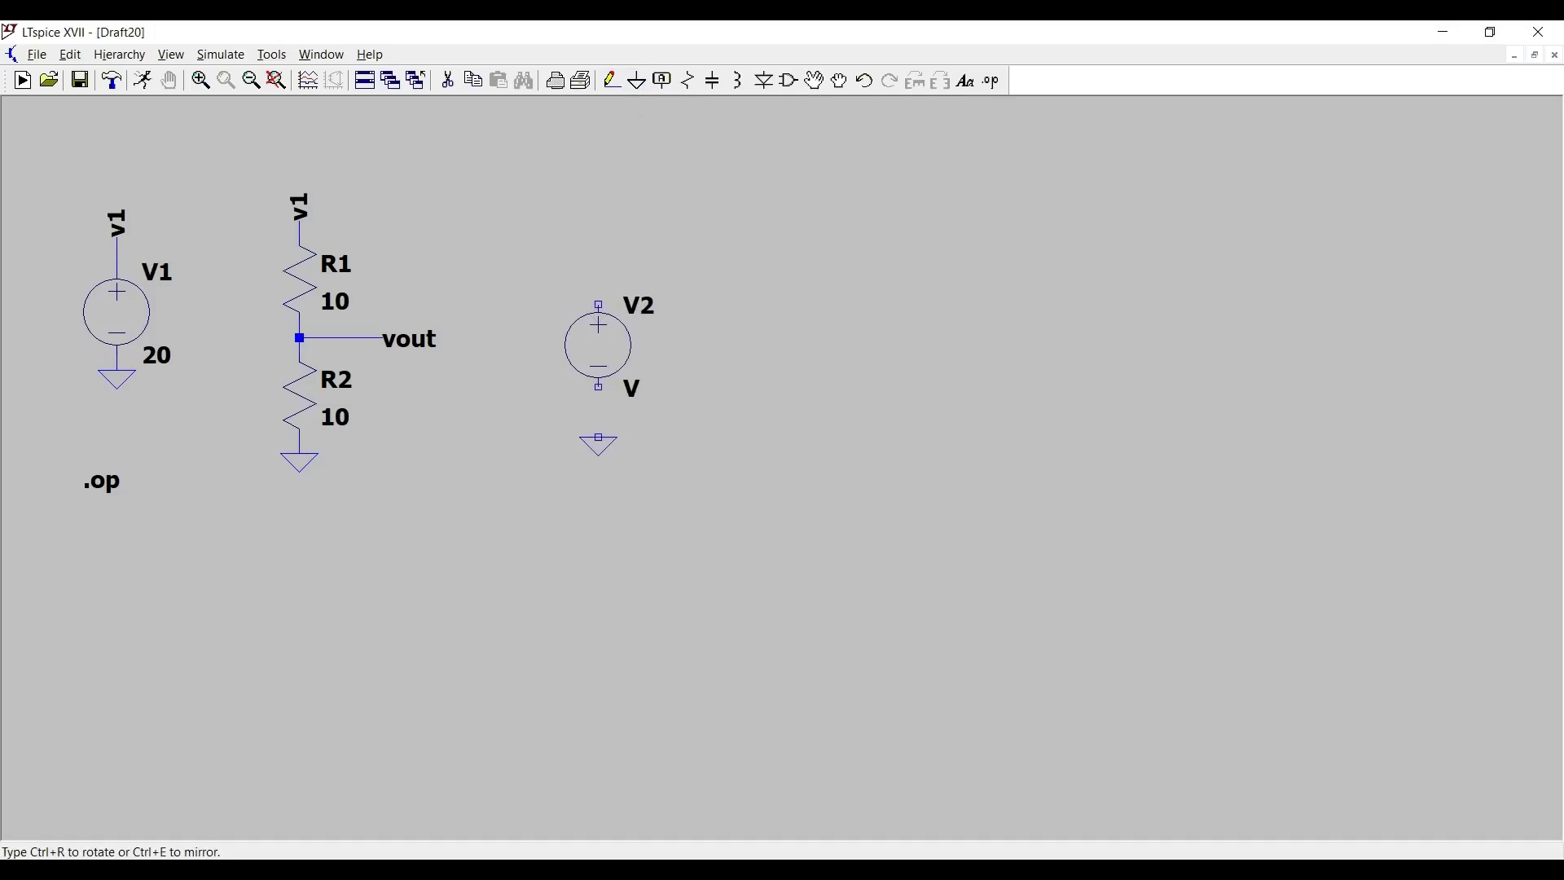
left_click(598, 438)
right_click(532, 373)
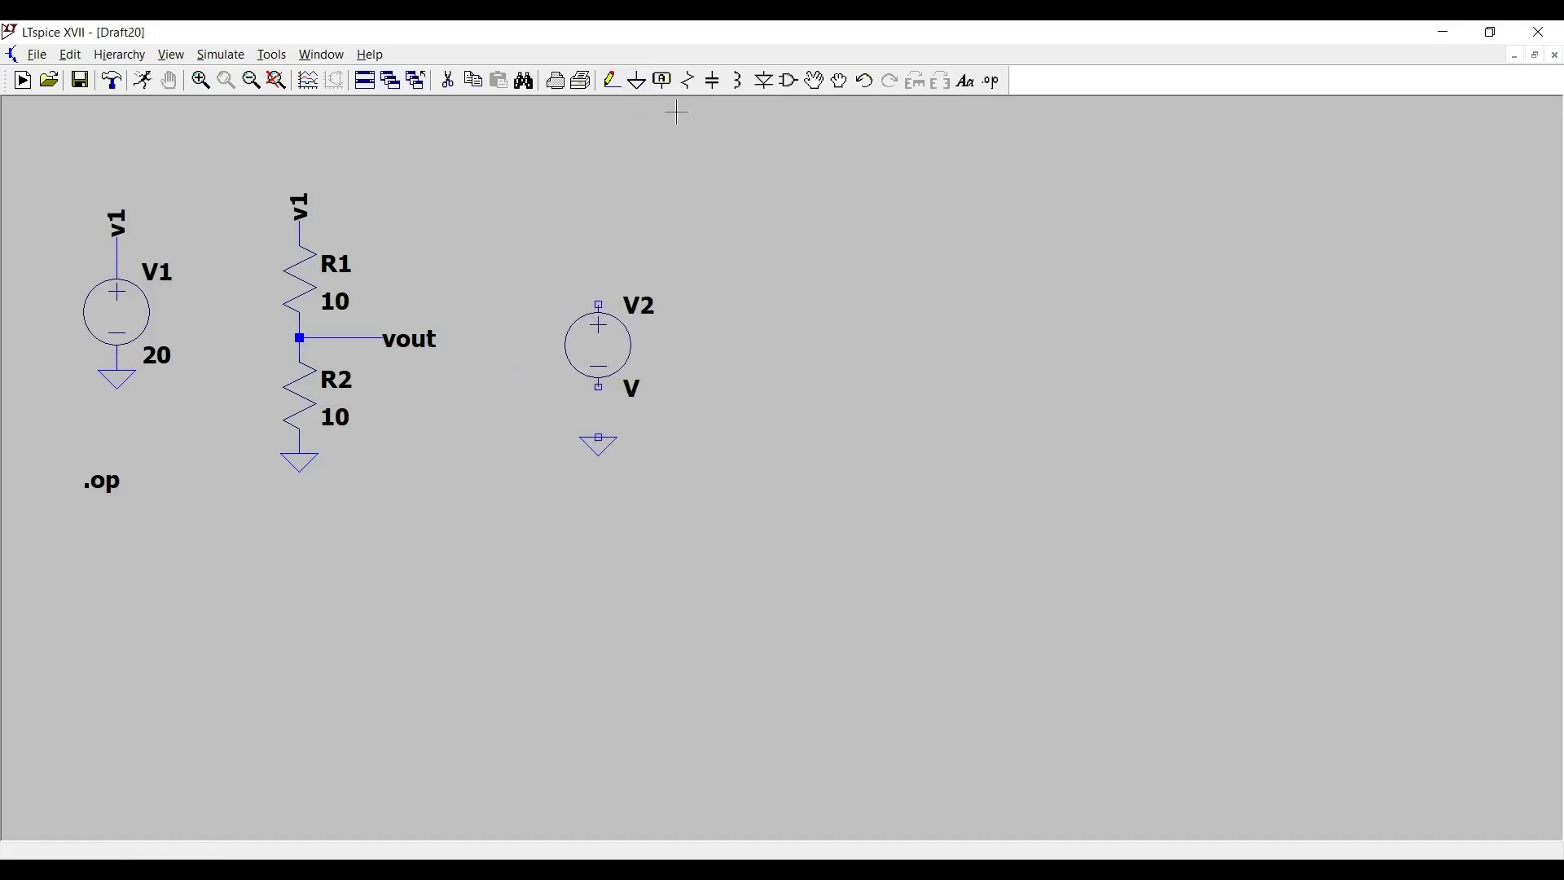
- Add a net label named v_input directly above the positive terminal of the voltage source V2
left_click(663, 81)
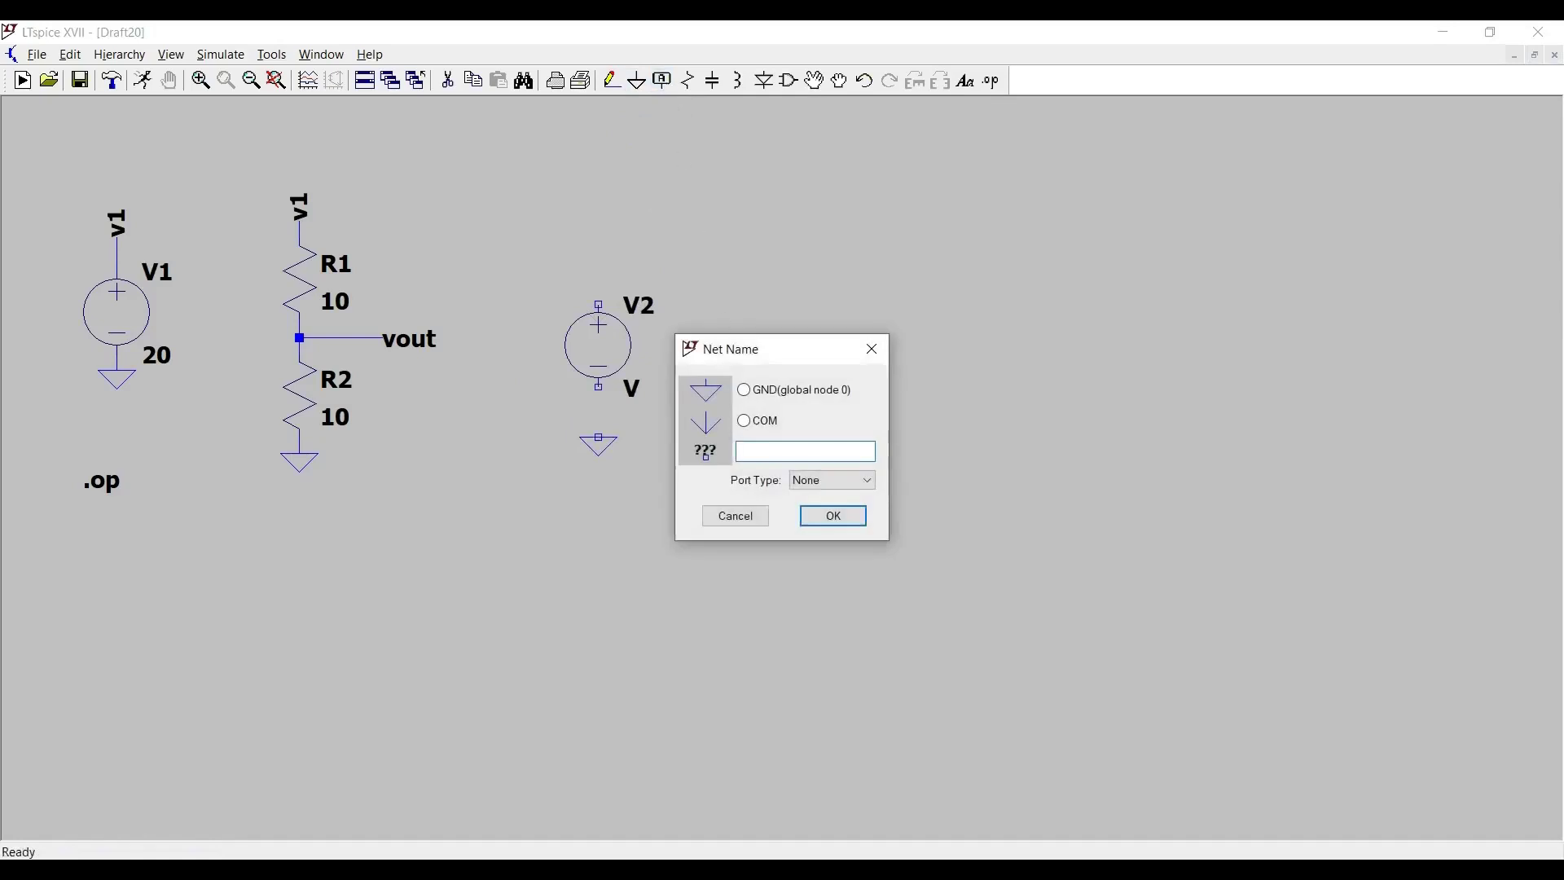
type("v_input")
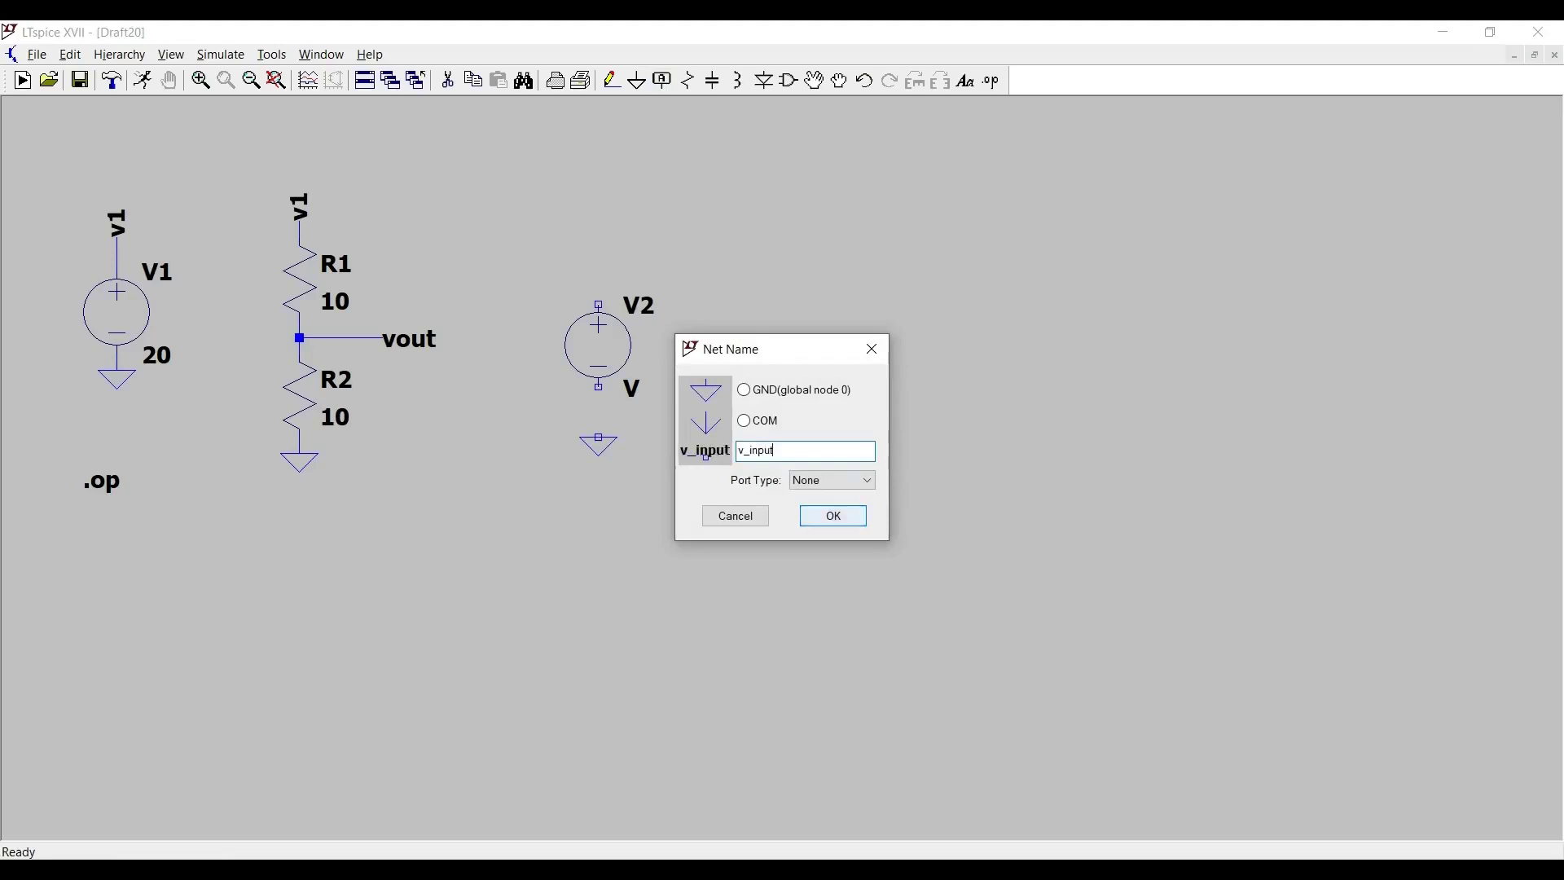
left_click(829, 517)
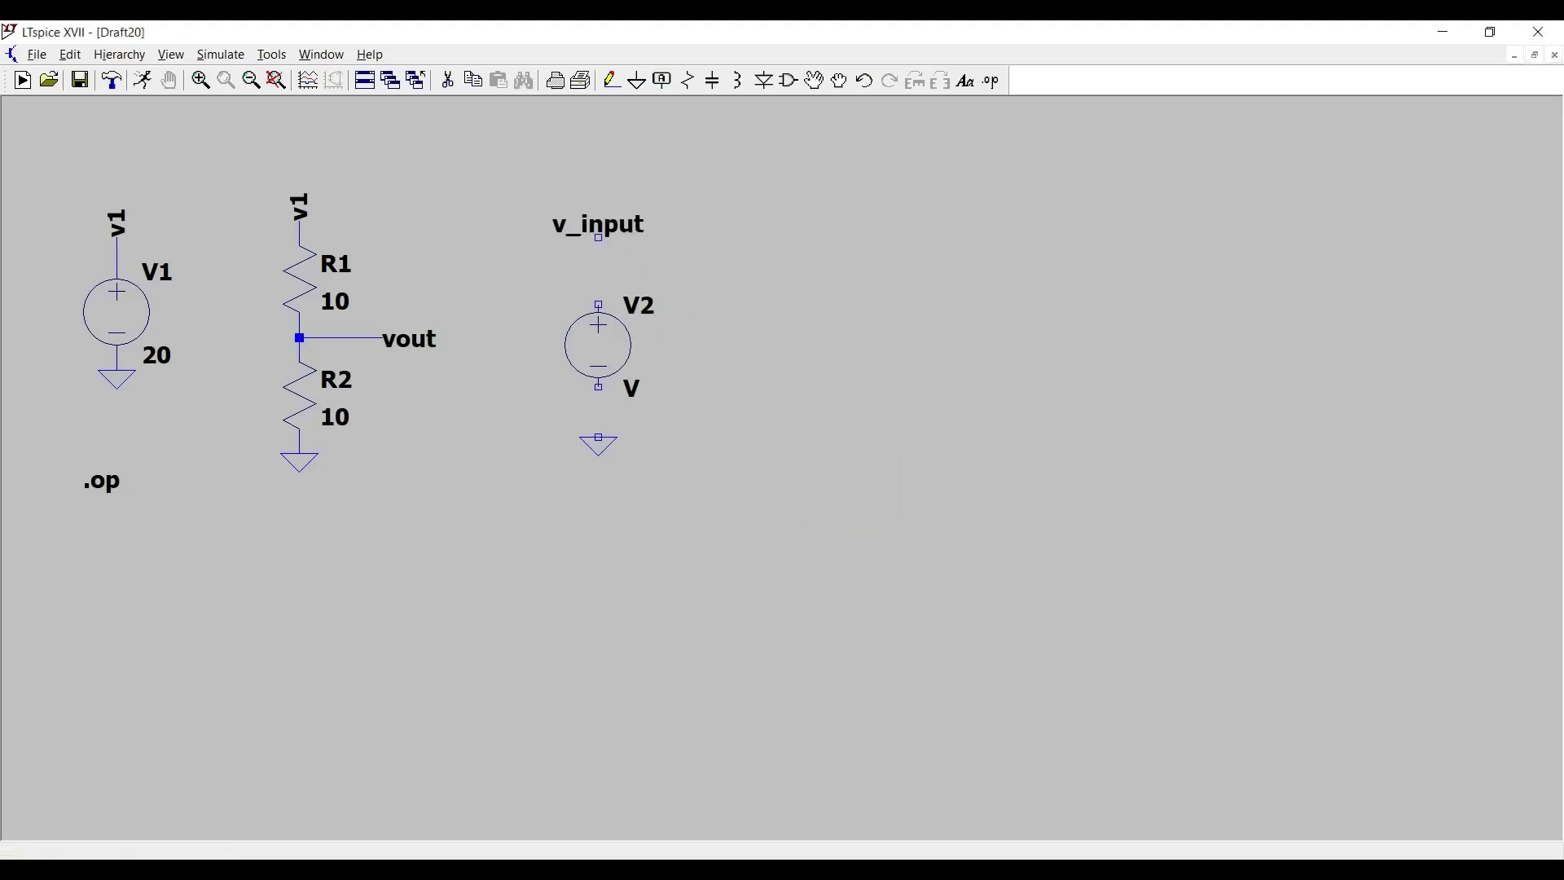
left_click(599, 237)
key("Escape")
- Wire the voltage source V2 to the v_input label at its positive terminal and to ground at its negative terminal
left_click(613, 80)
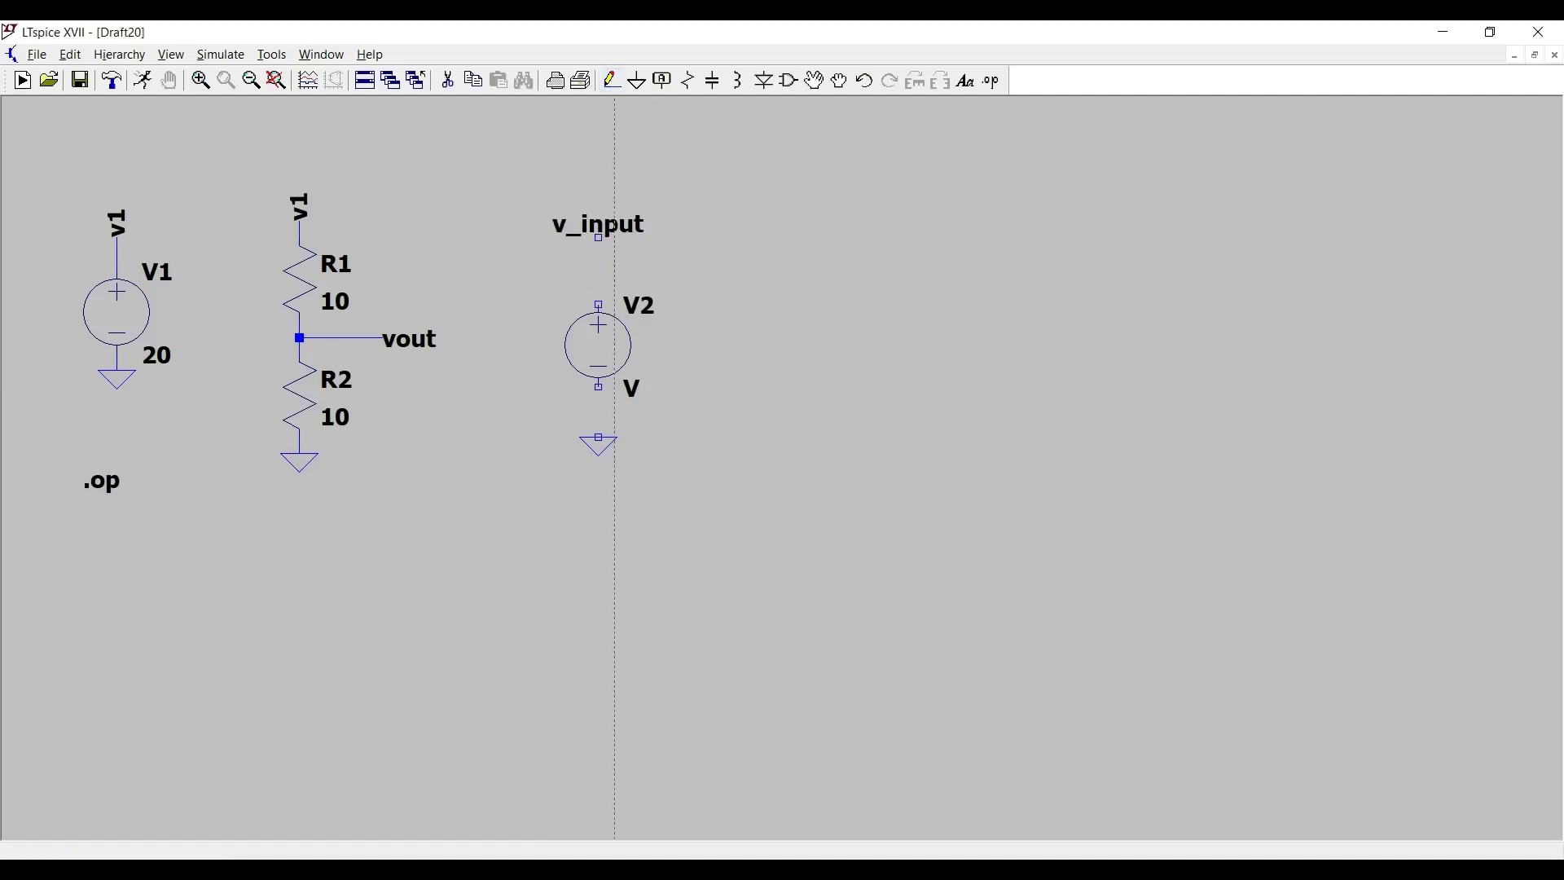
left_click(598, 237)
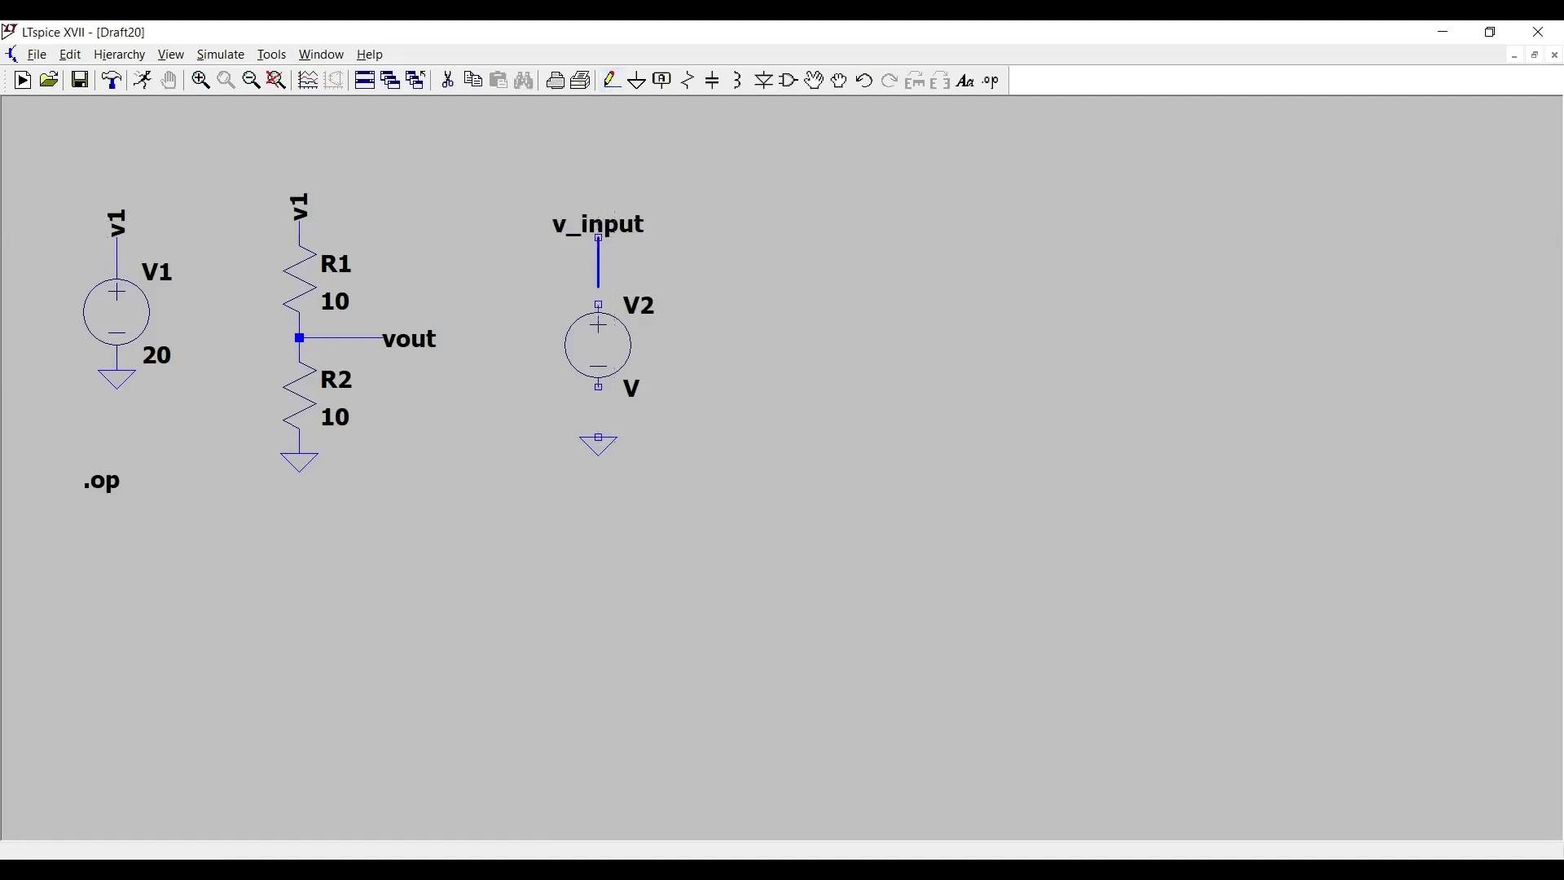
left_click(599, 305)
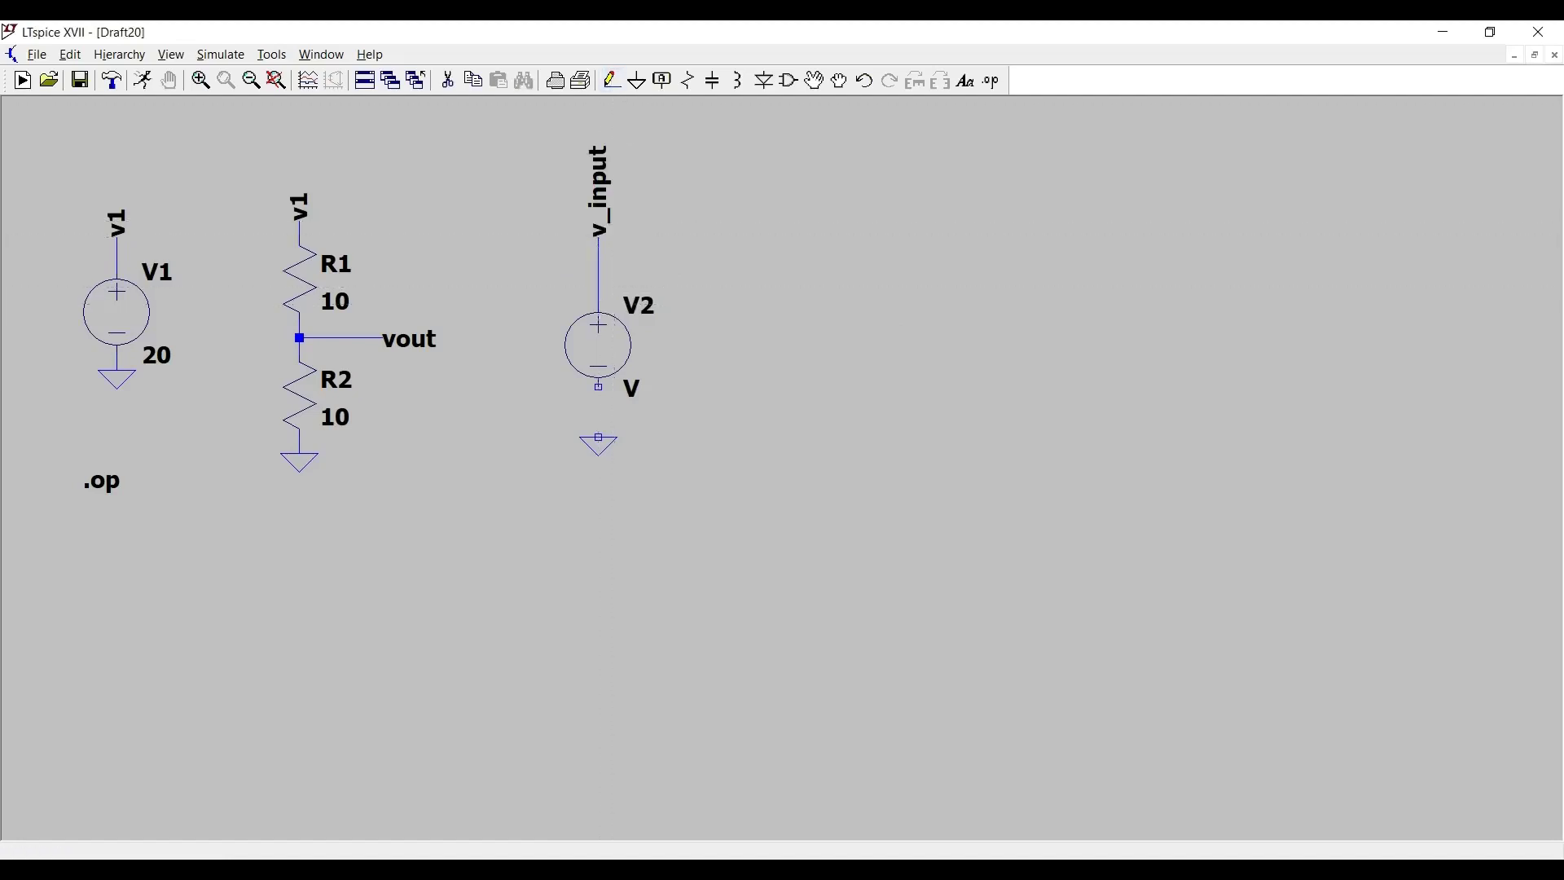
left_click(599, 388)
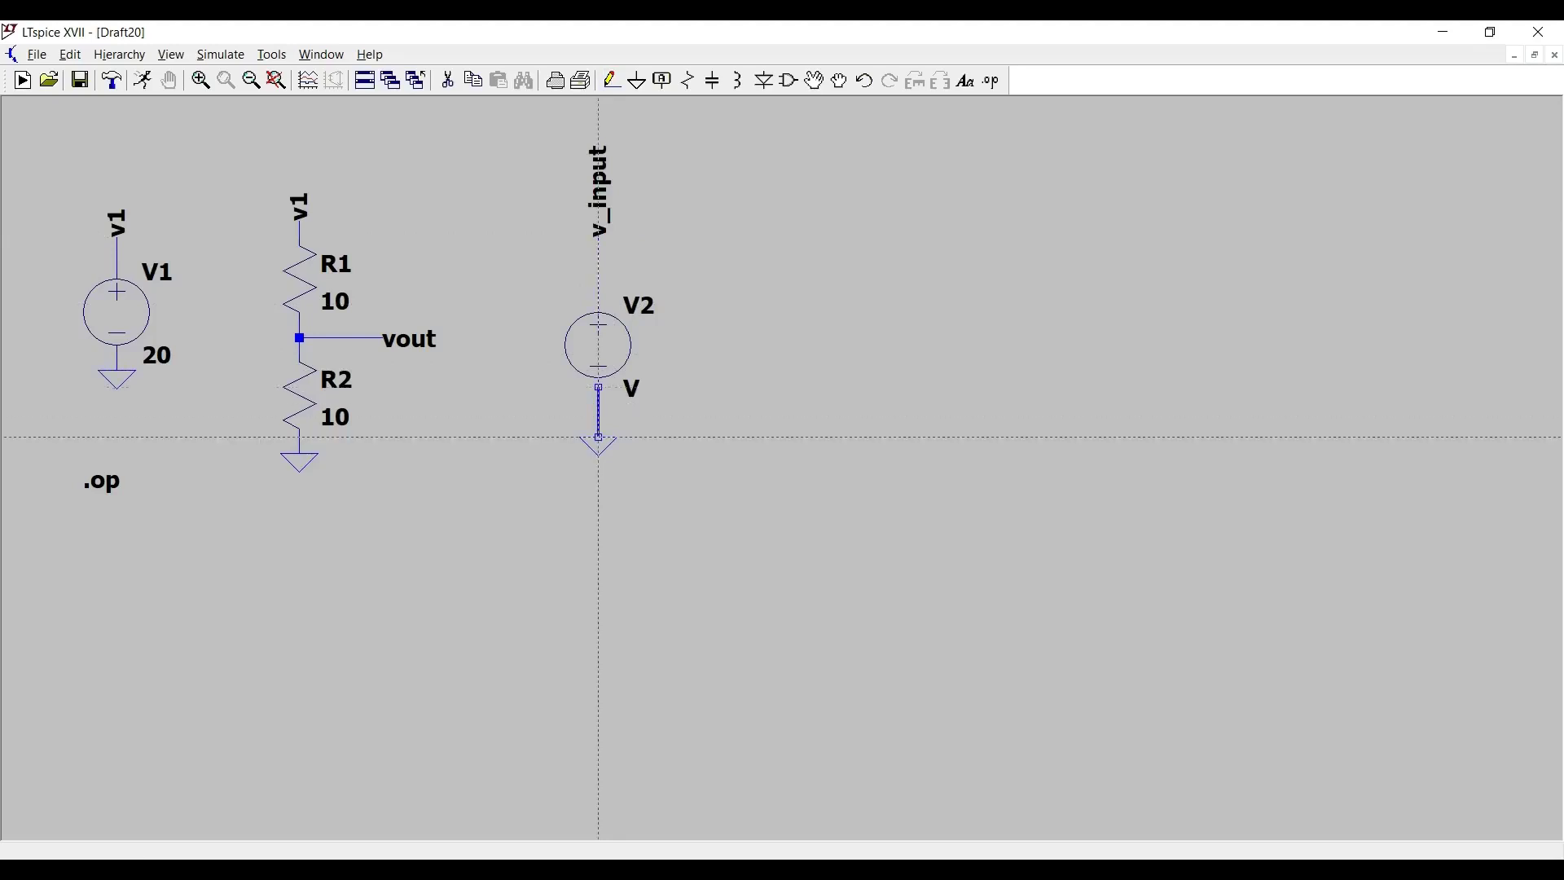
left_click(599, 436)
key("Escape")
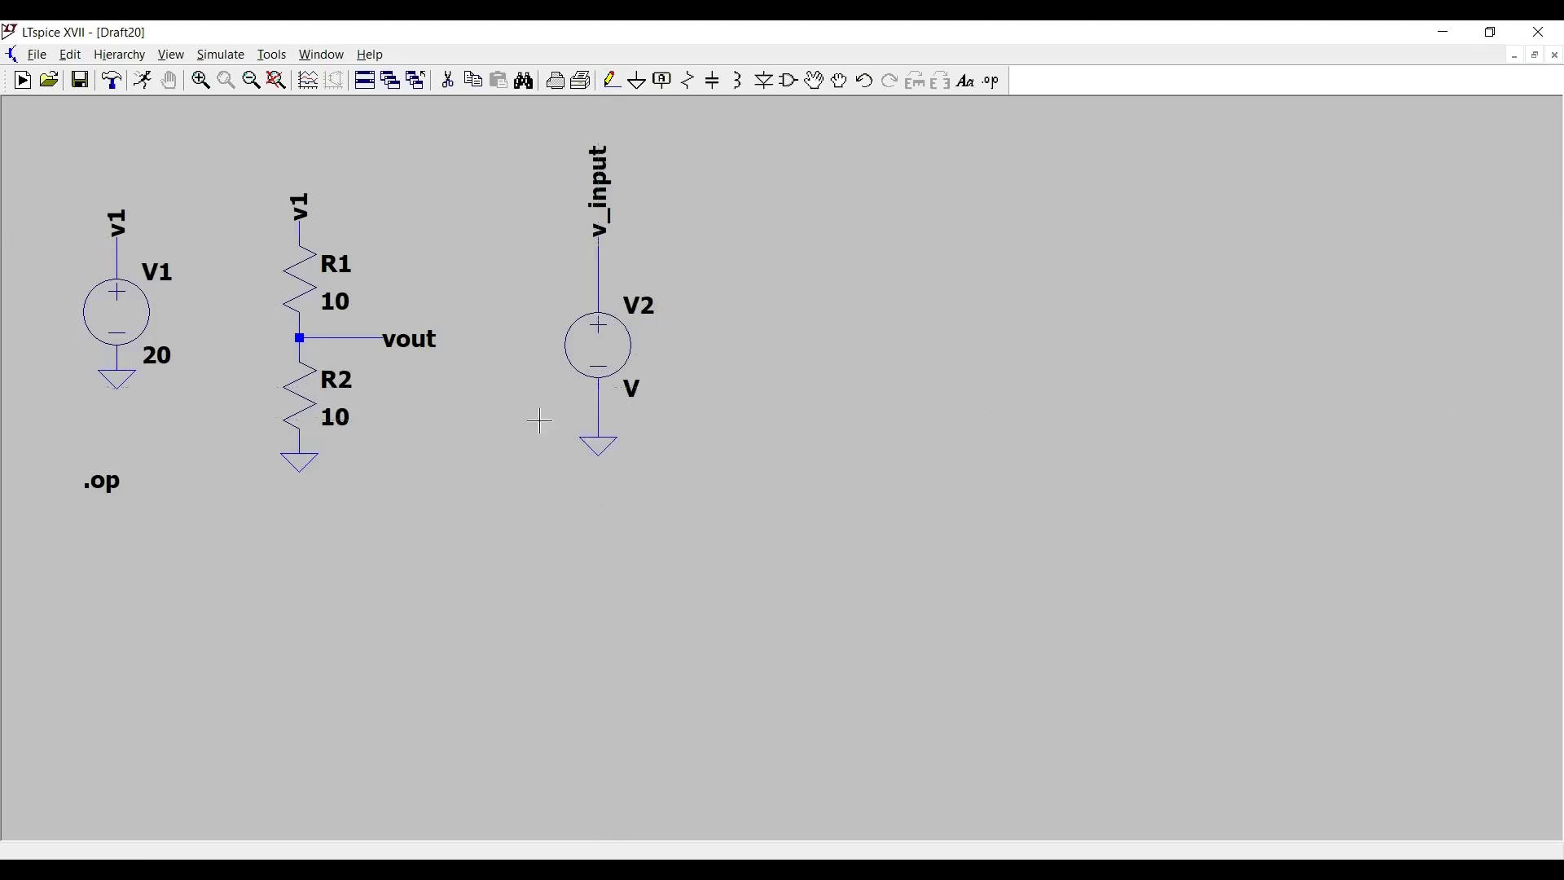
- Set the DC value of the voltage source V2 to 20 V
right_click(602, 342)
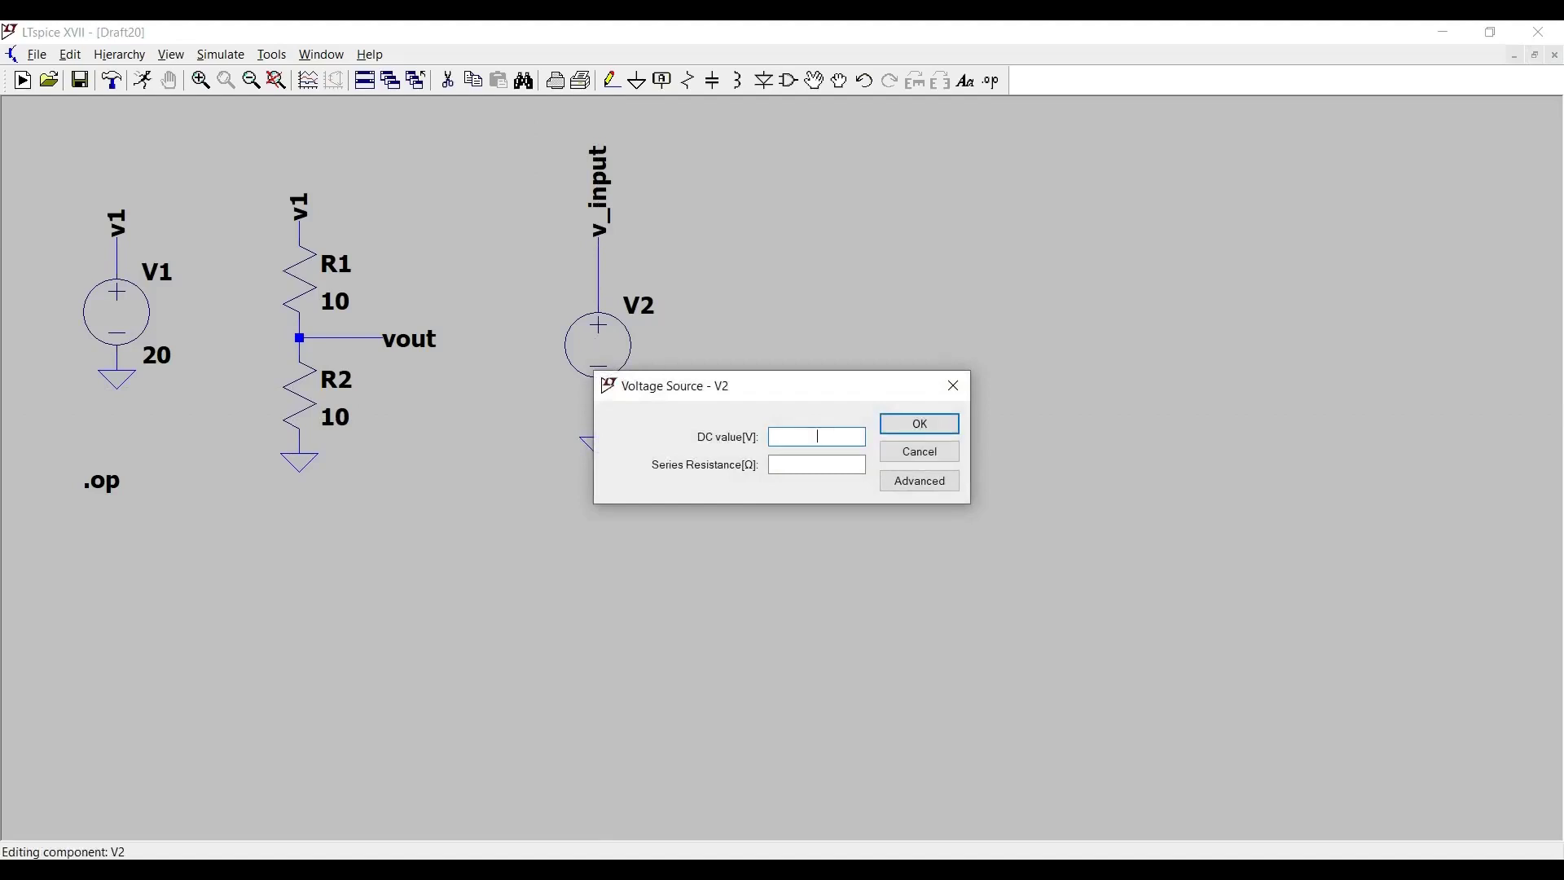
type("20")
key("Return")
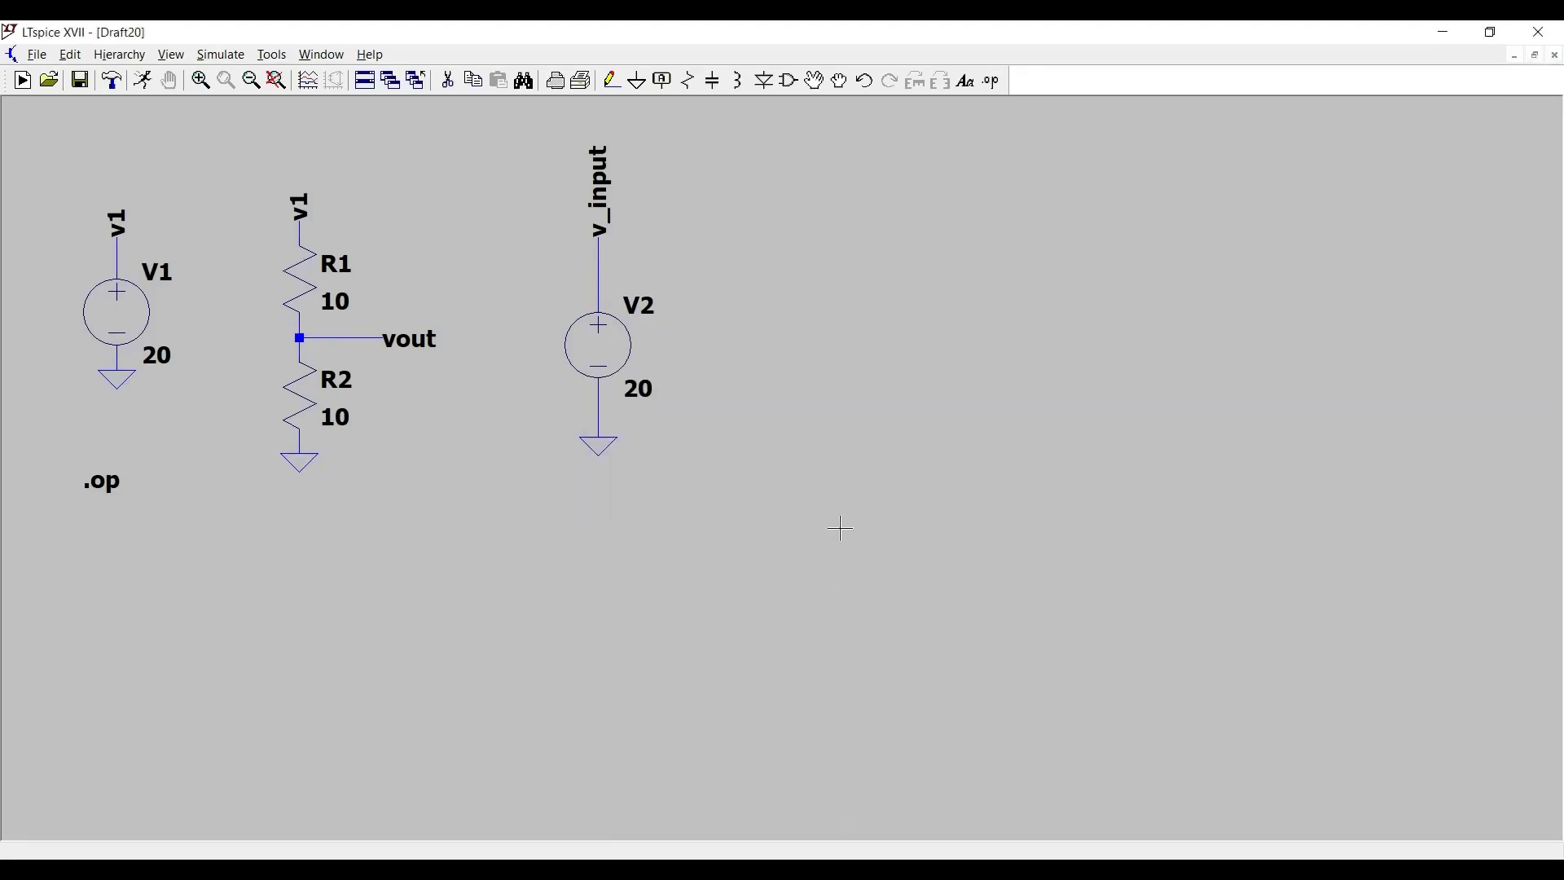
- Place two resistors one above the other beside the voltage source V2, with a ground symbol directly below the lower one
left_click(689, 80)
left_click(881, 189)
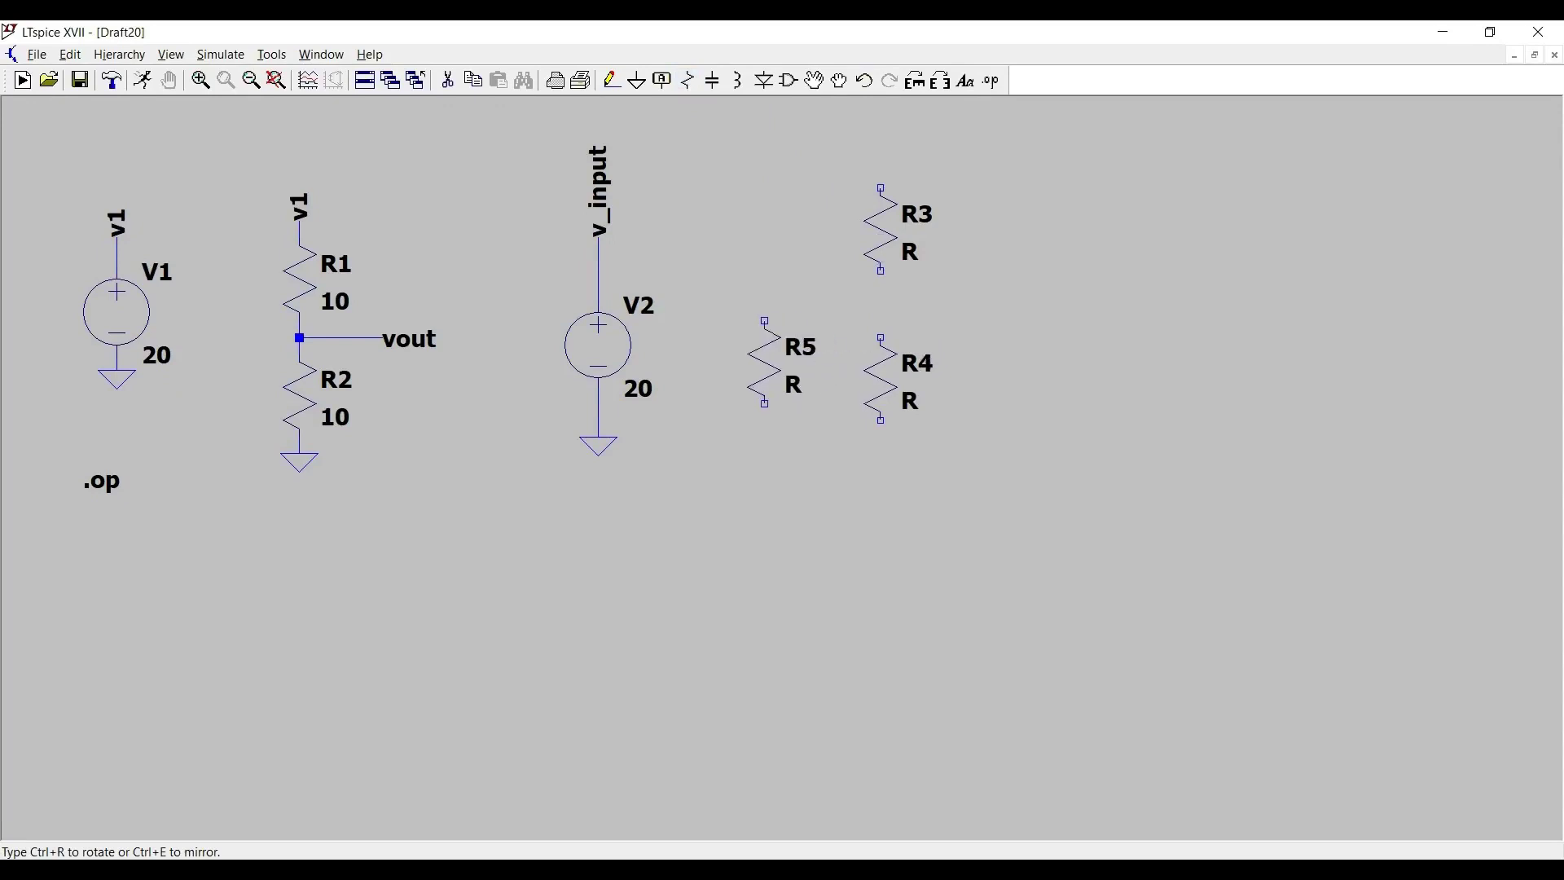
key("Escape")
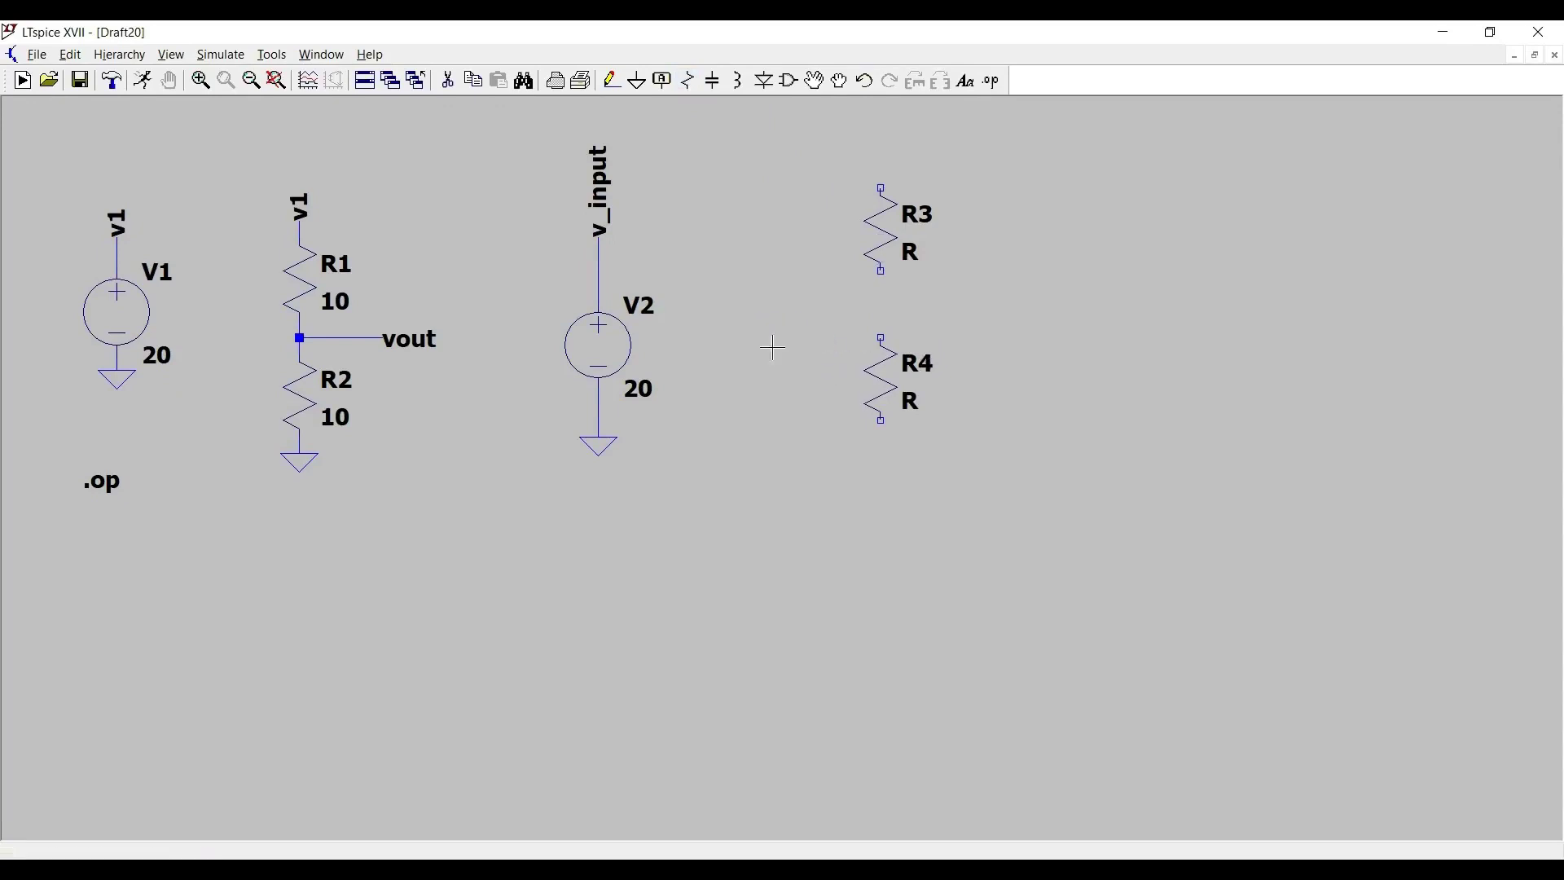
left_click(638, 85)
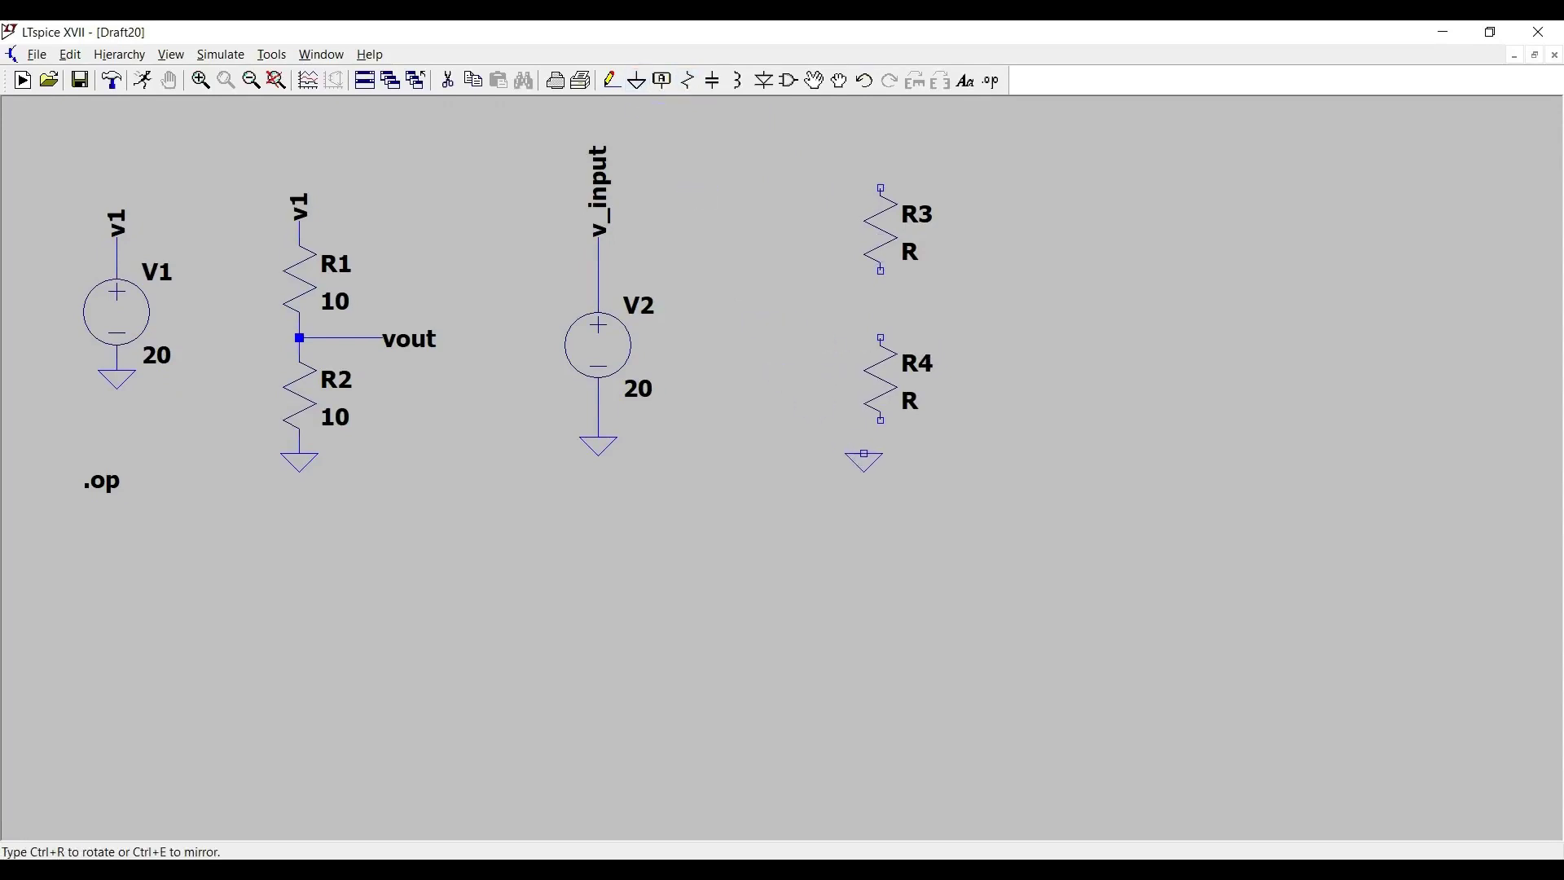
left_click(881, 470)
key("Escape")
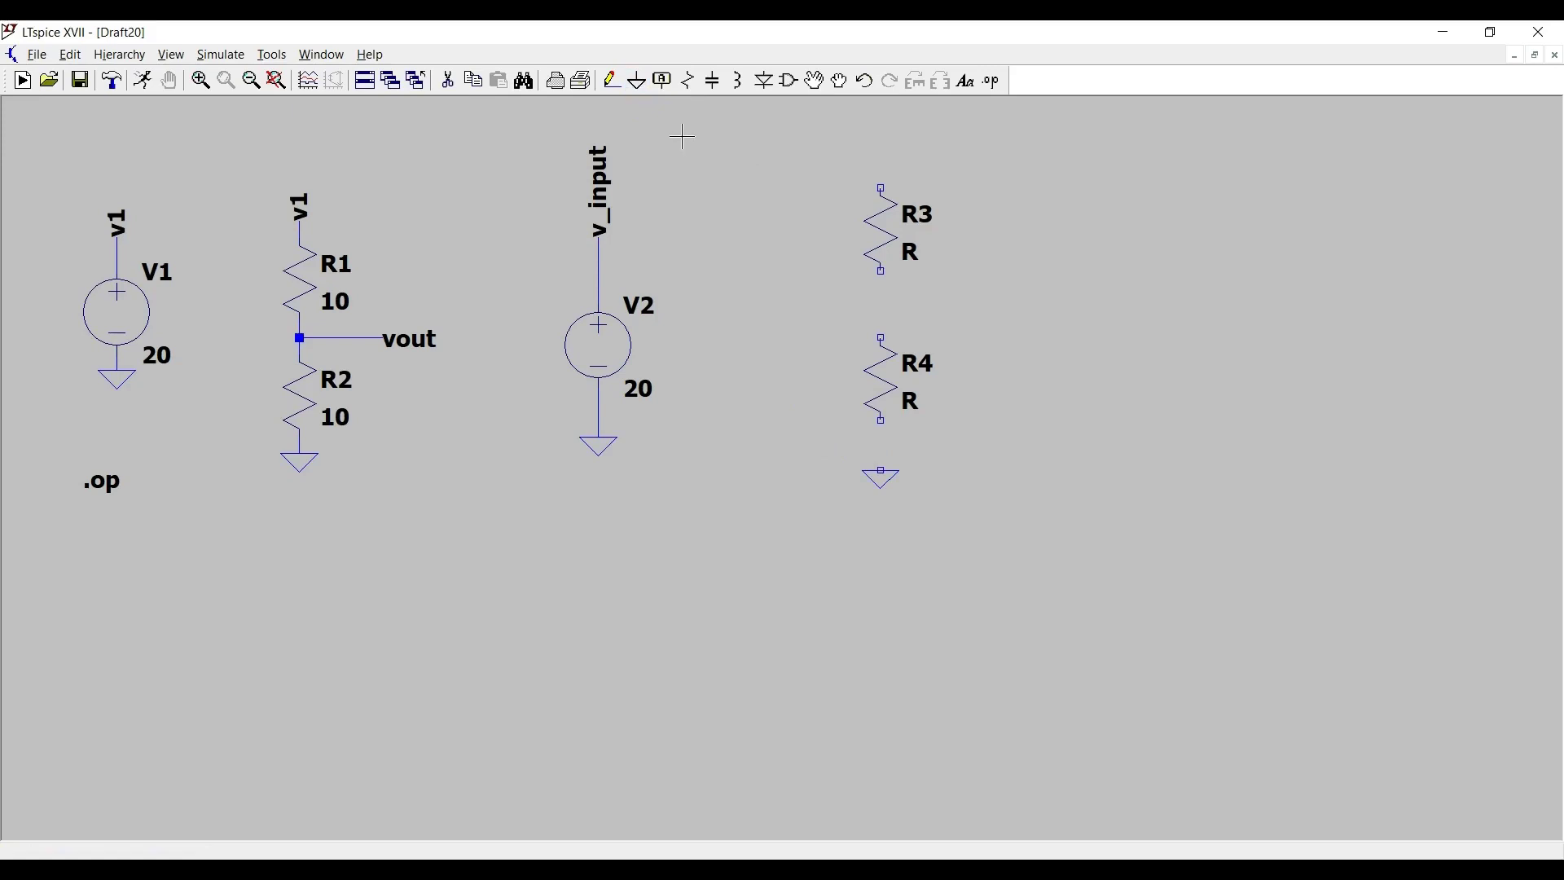
- Add a net label named v_input directly above the upper terminal of resistor R3
left_click(665, 90)
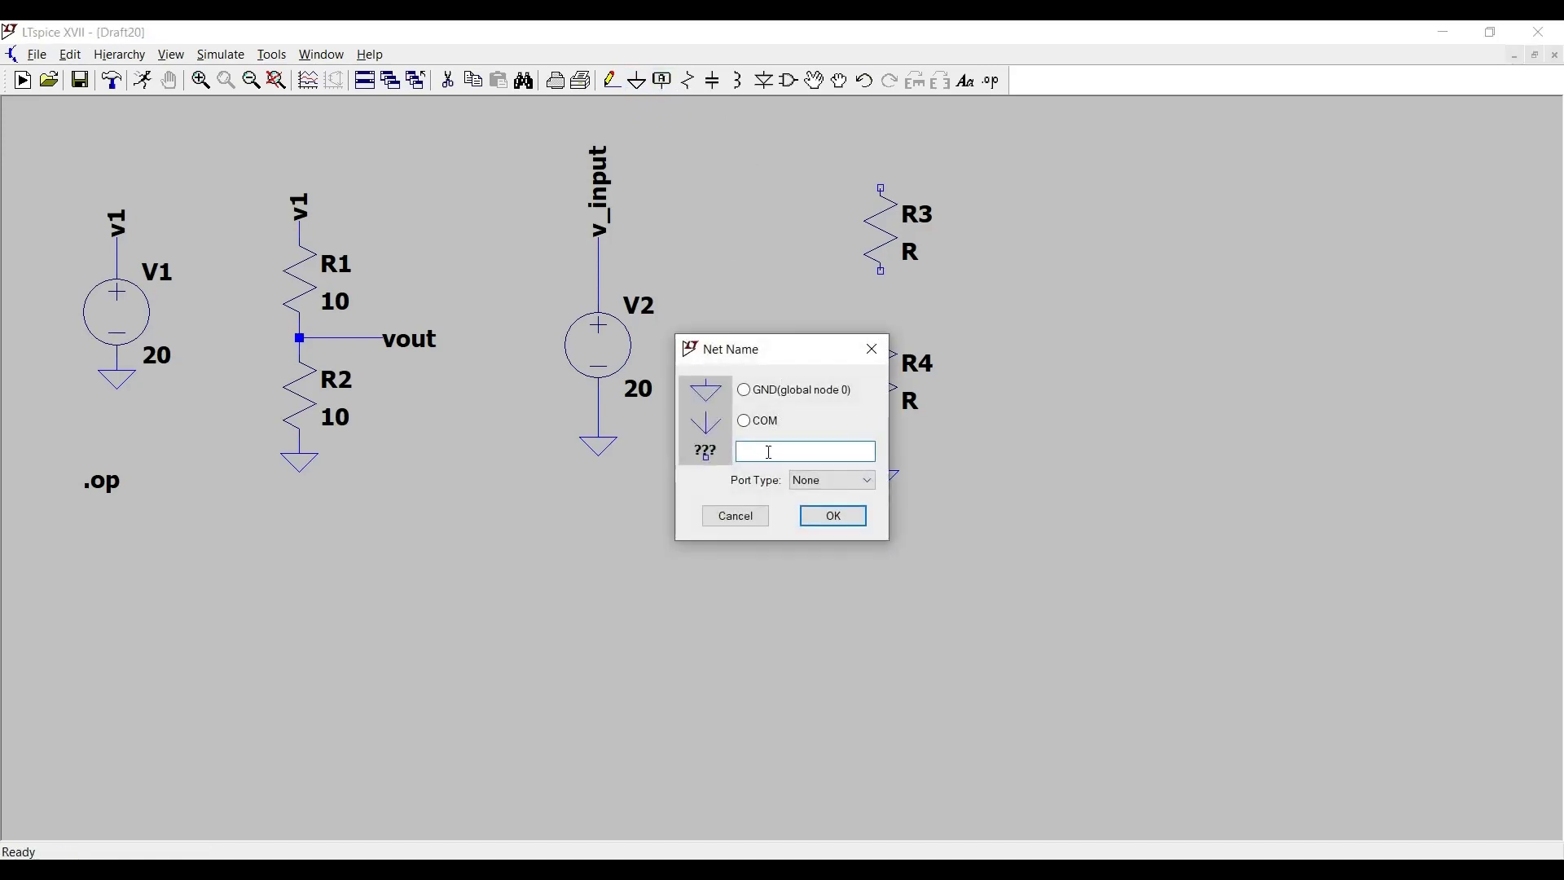
type("v_input")
left_click(829, 516)
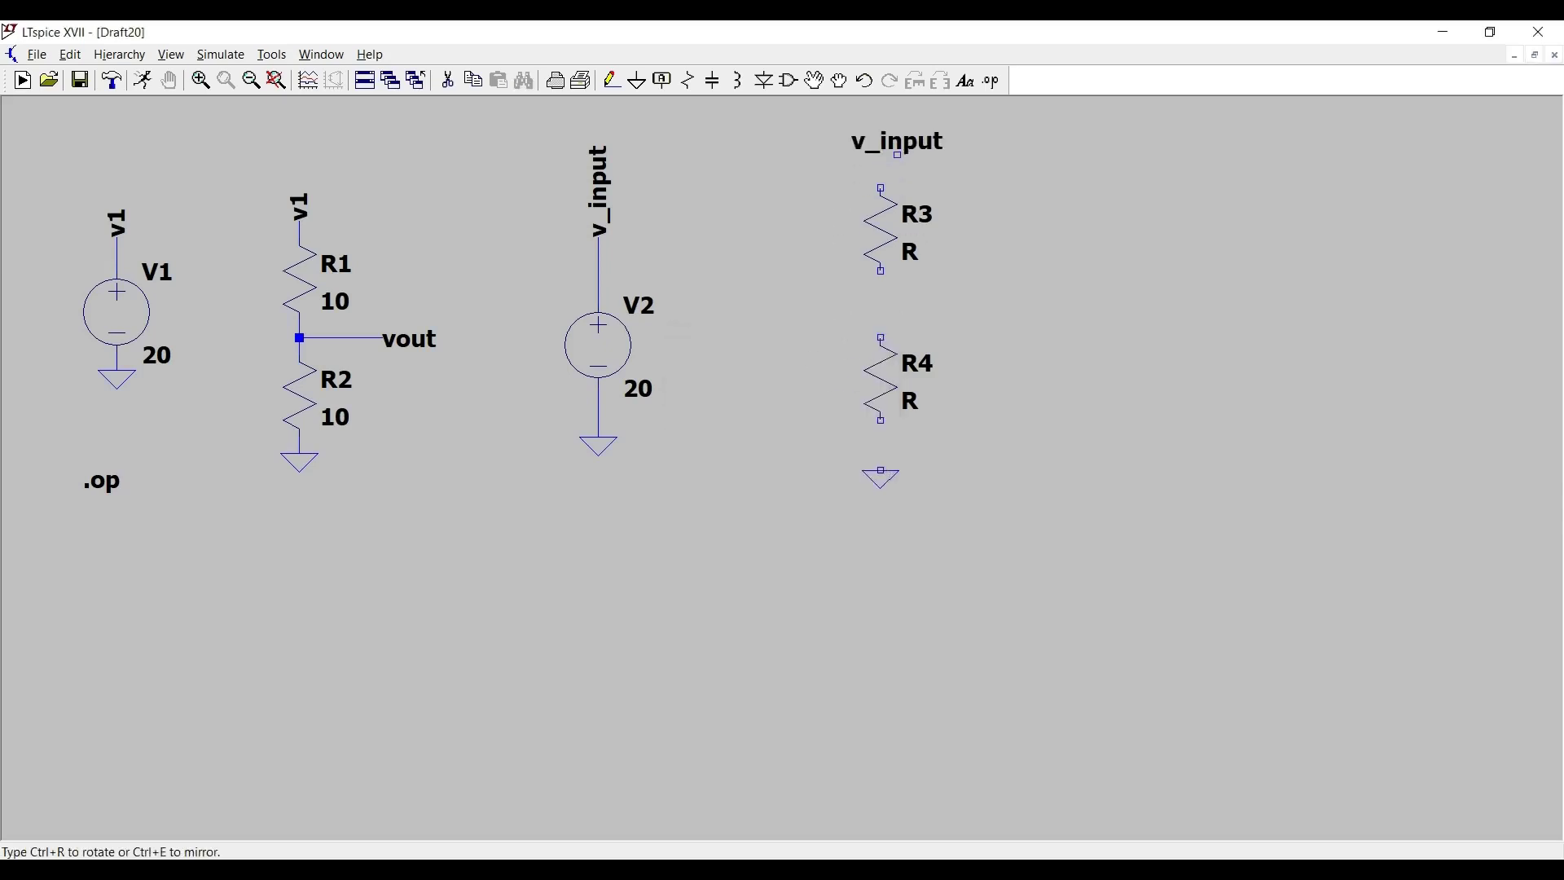
left_click(882, 154)
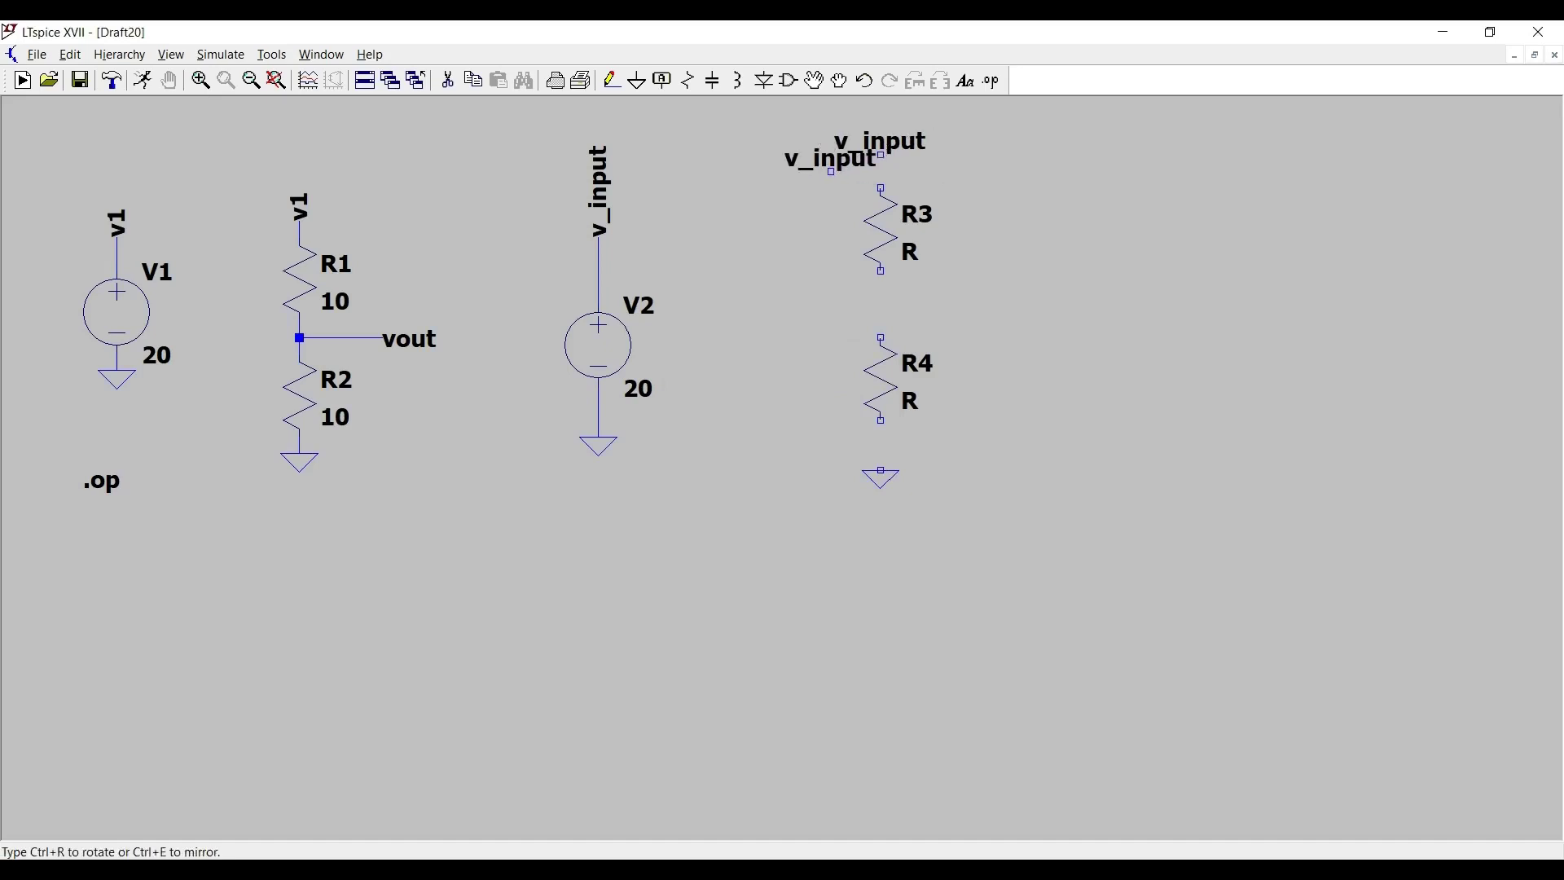
key("Escape")
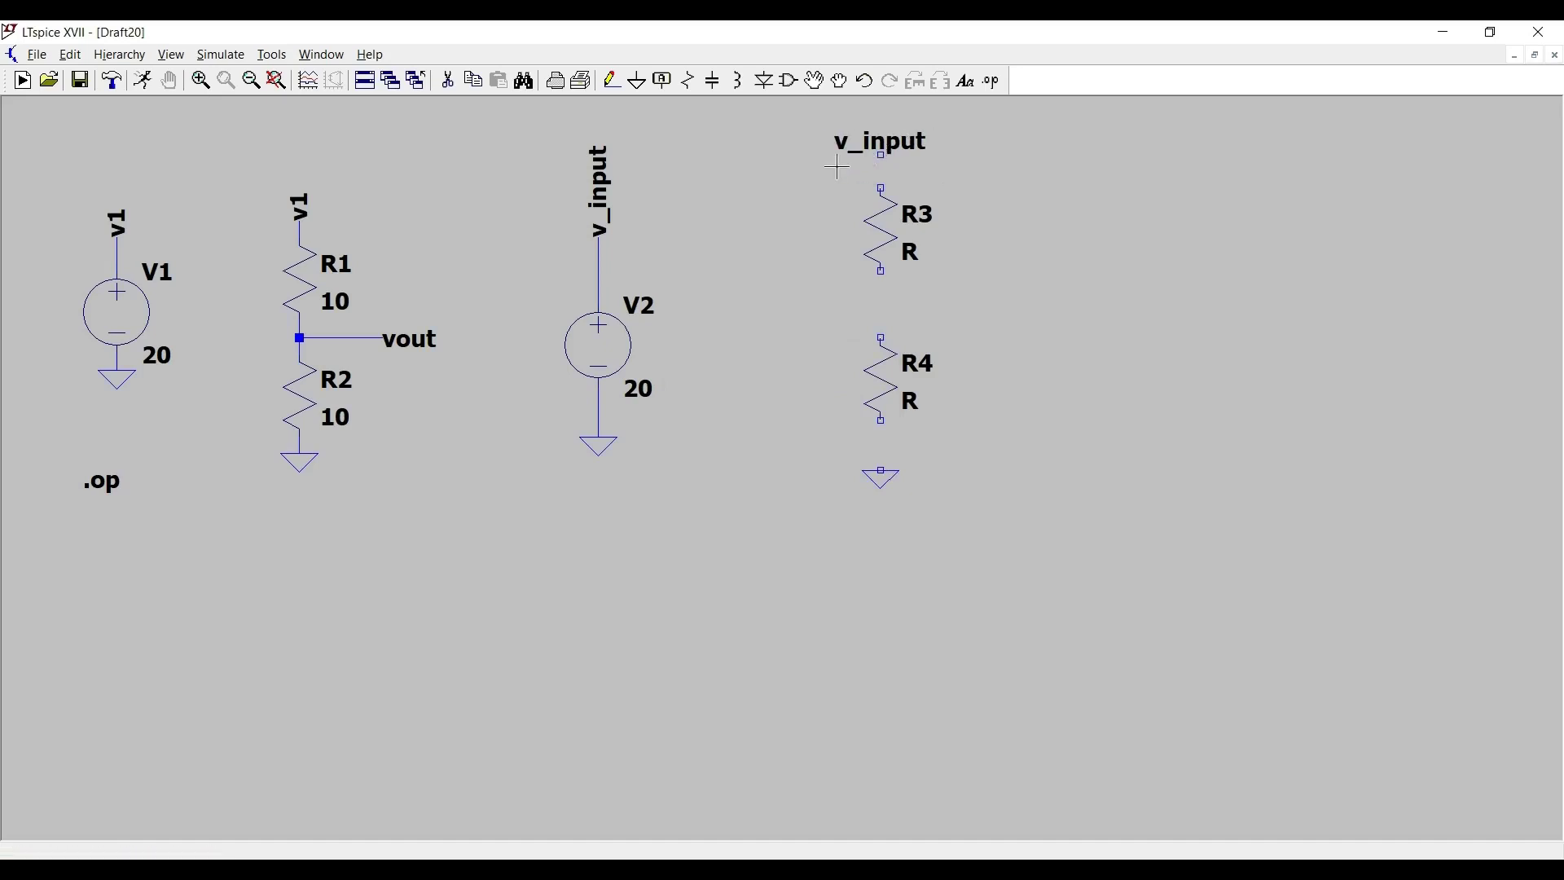
- Wire the v_input label, resistors R3 and R4, and the ground symbol together in series
left_click(612, 80)
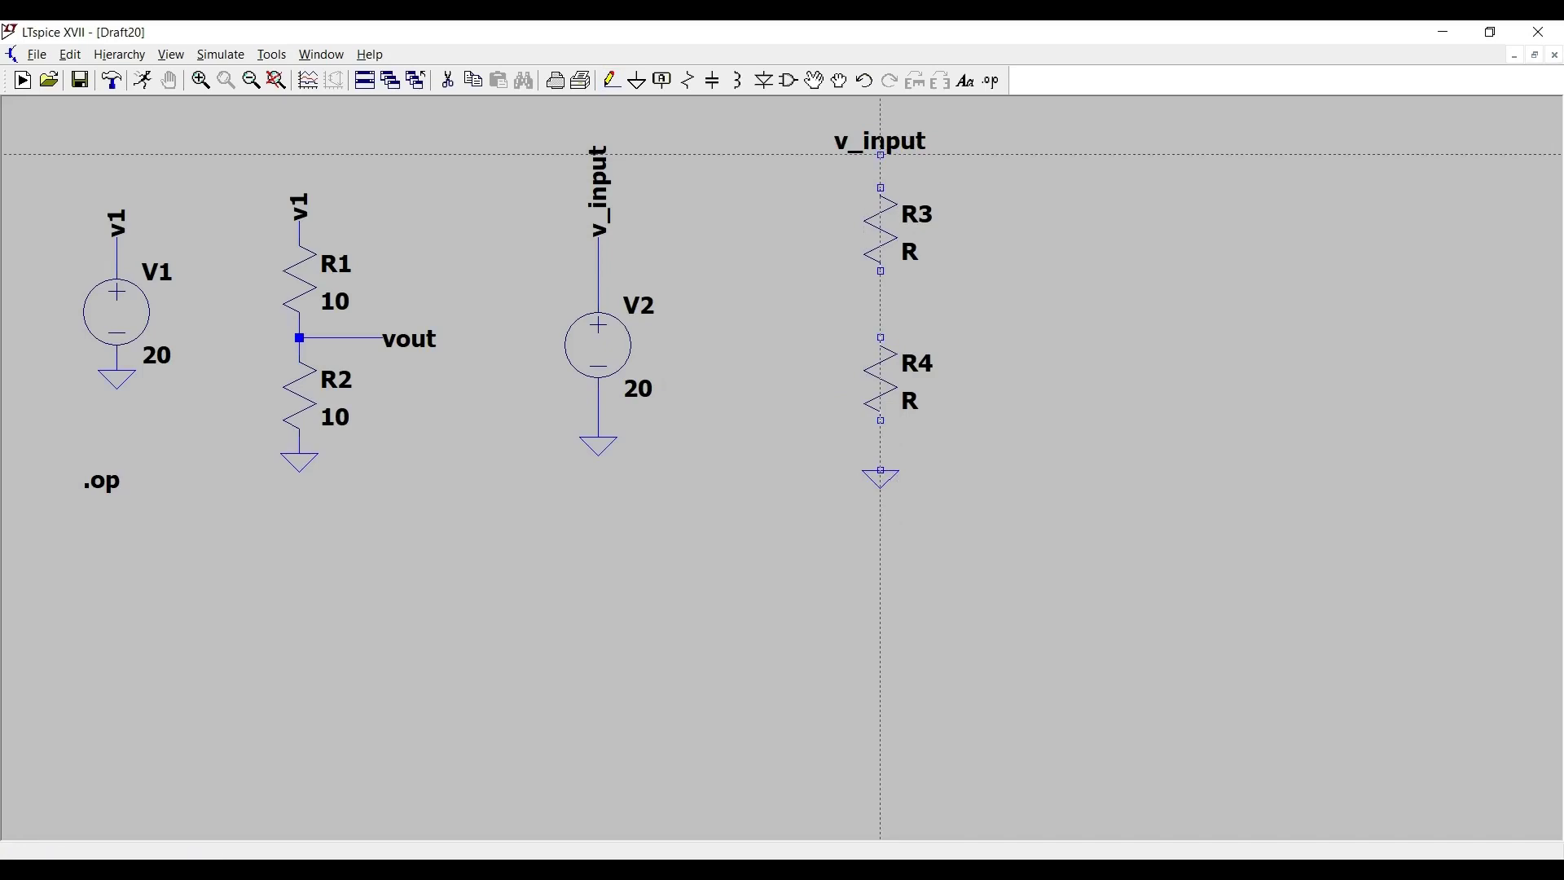
left_click(881, 154)
left_click(882, 188)
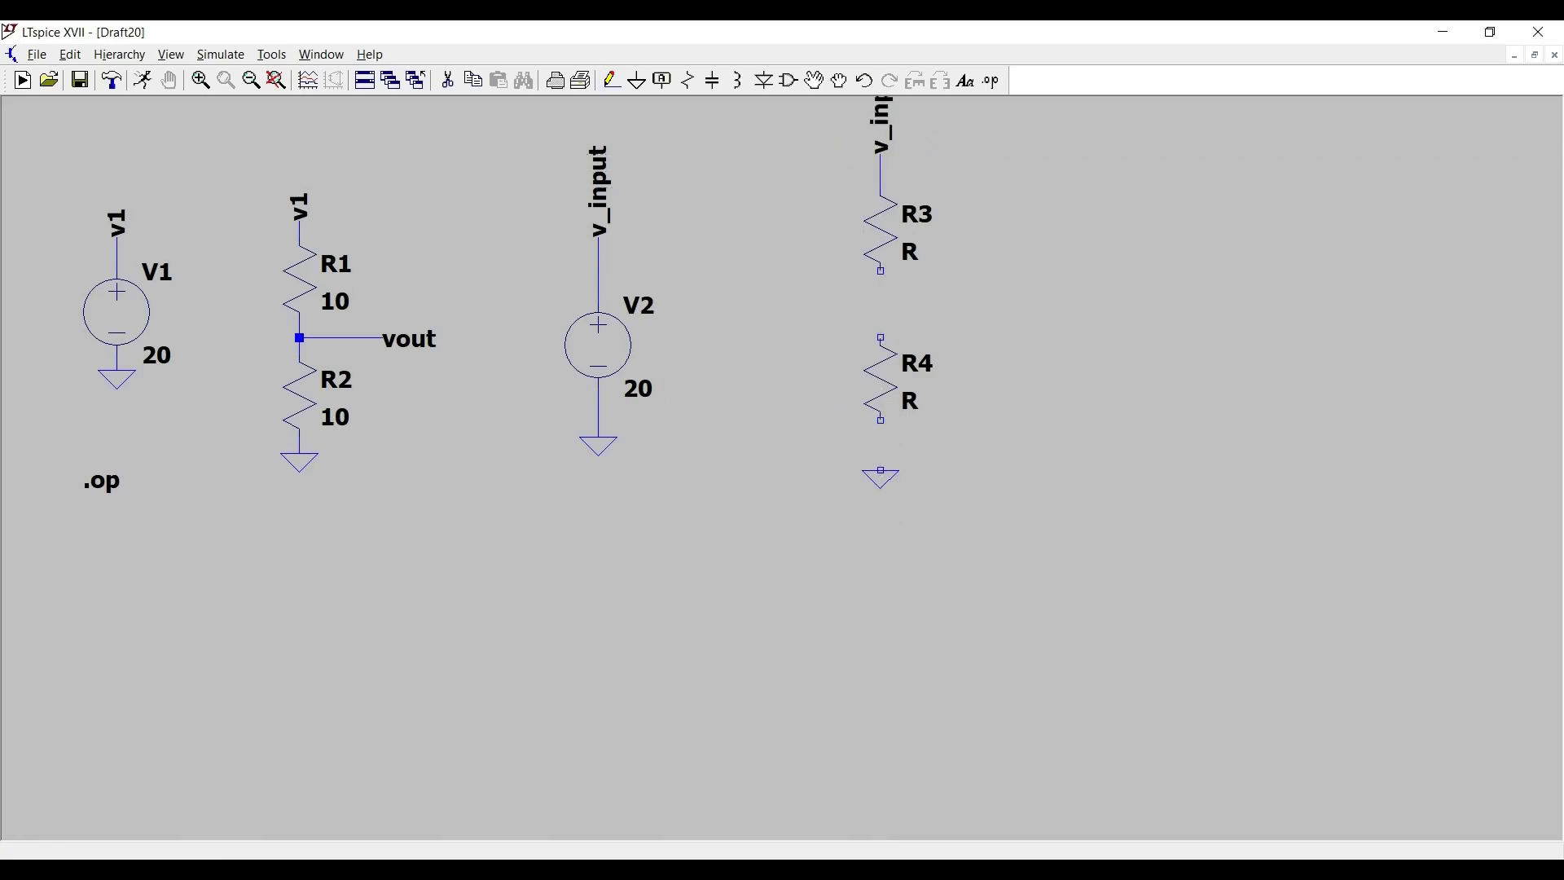
left_click(880, 271)
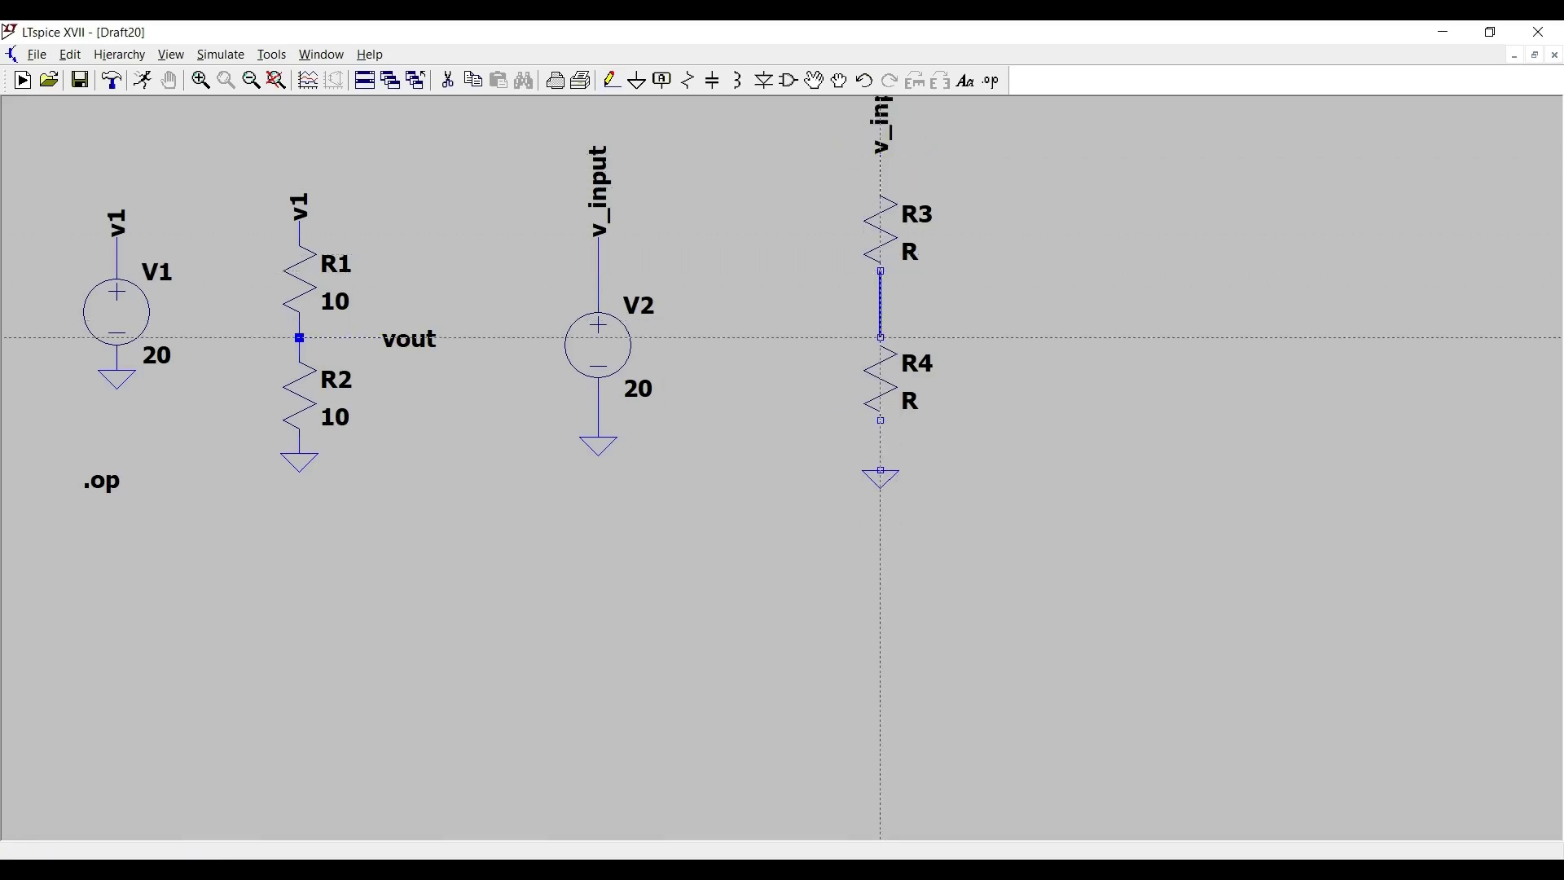
left_click(881, 337)
left_click(880, 420)
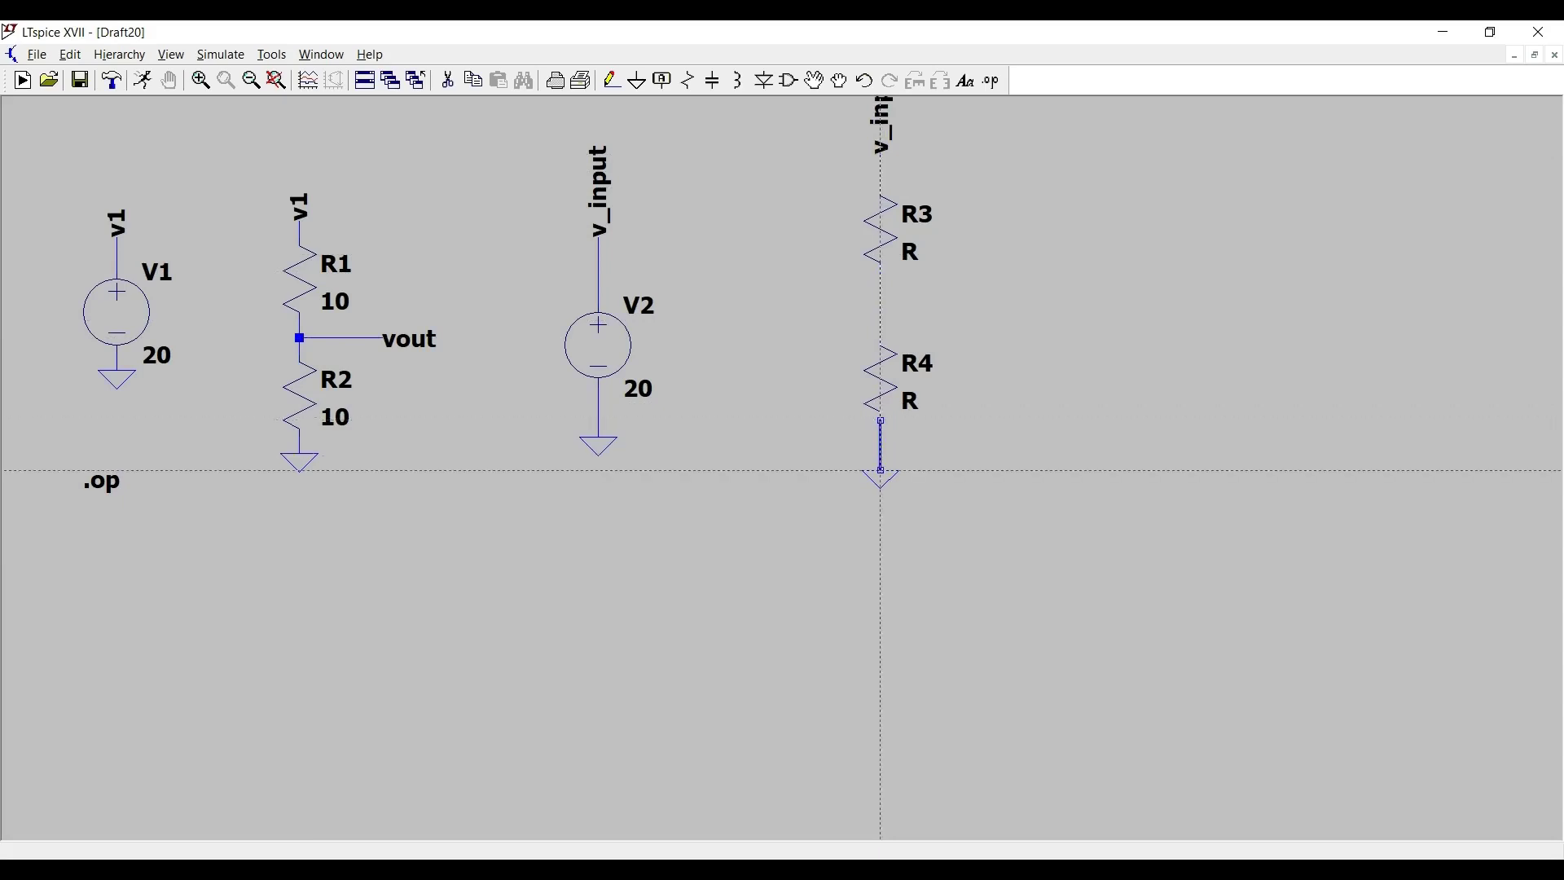
left_click(880, 471)
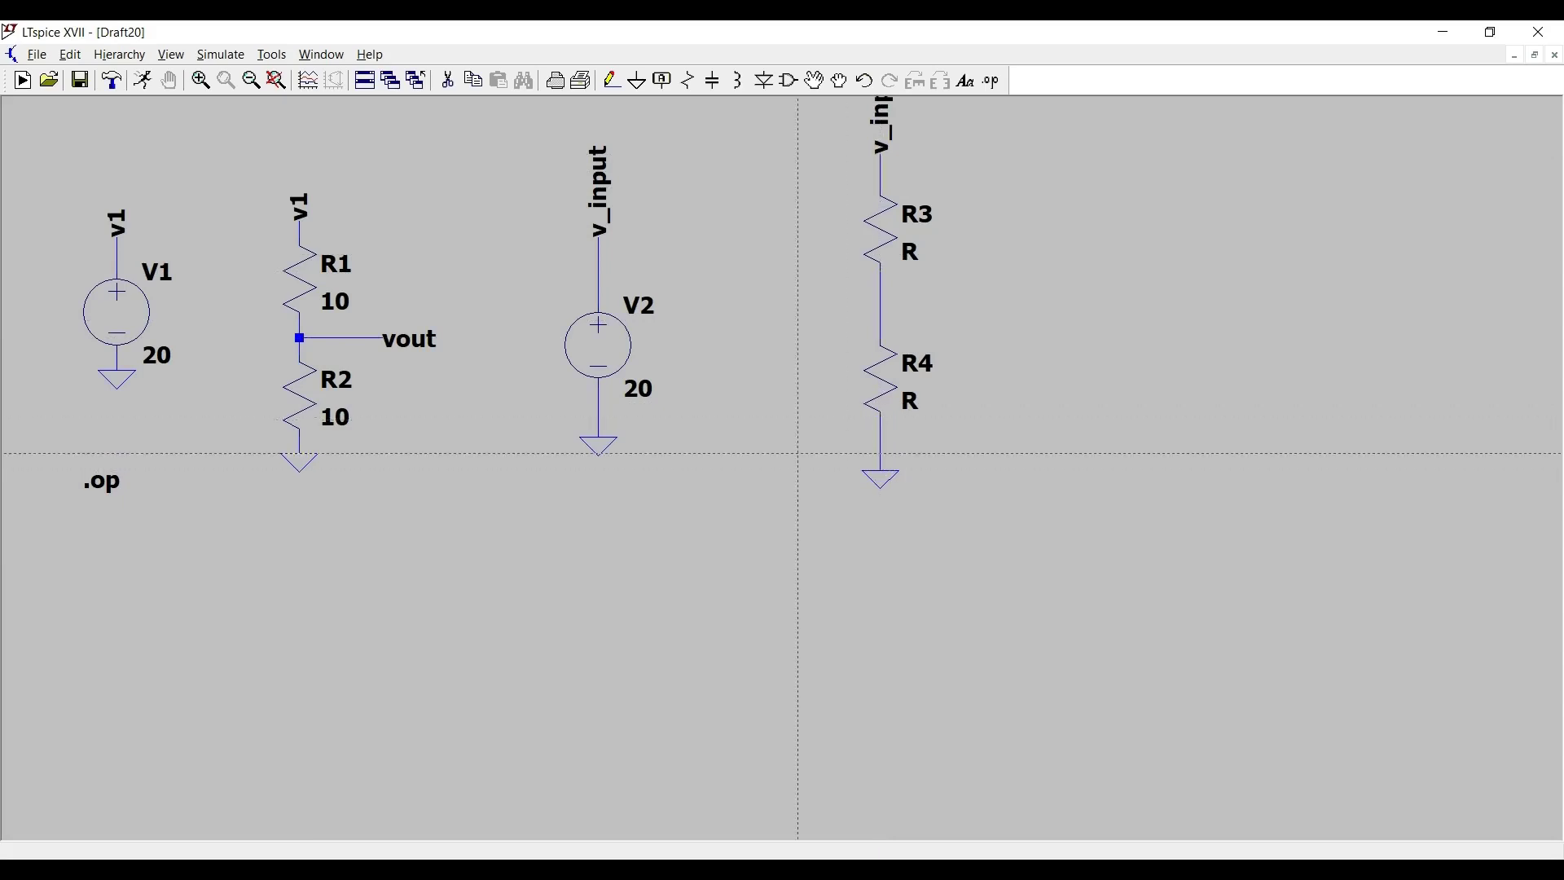
key("Escape")
- Set the resistance of both R3 and R4 to 10 Ω
left_click_drag(790, 312, 785, 370)
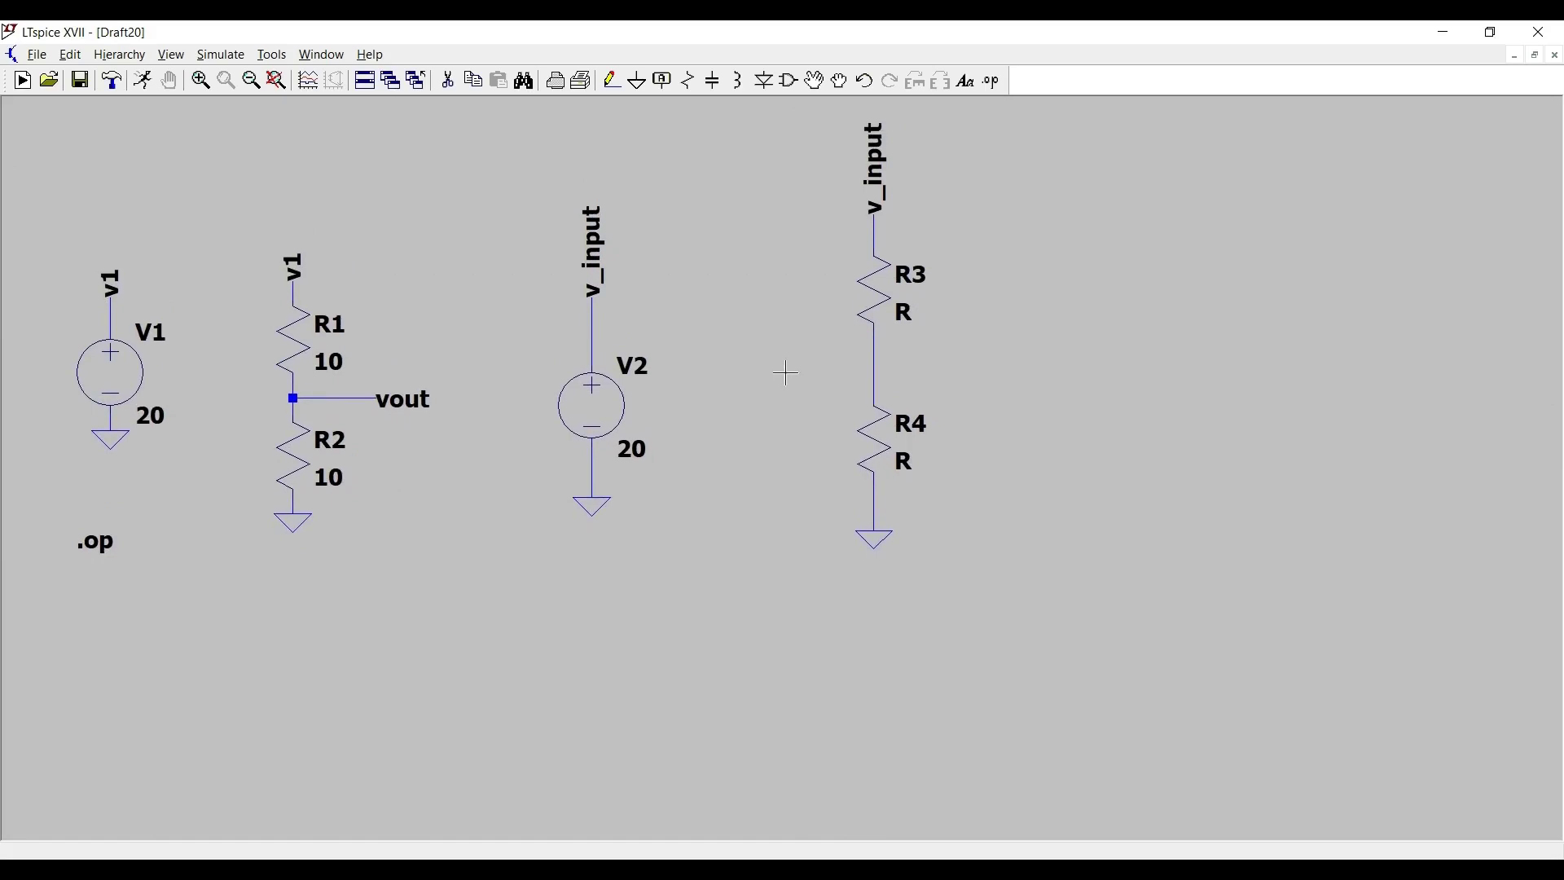
right_click(879, 303)
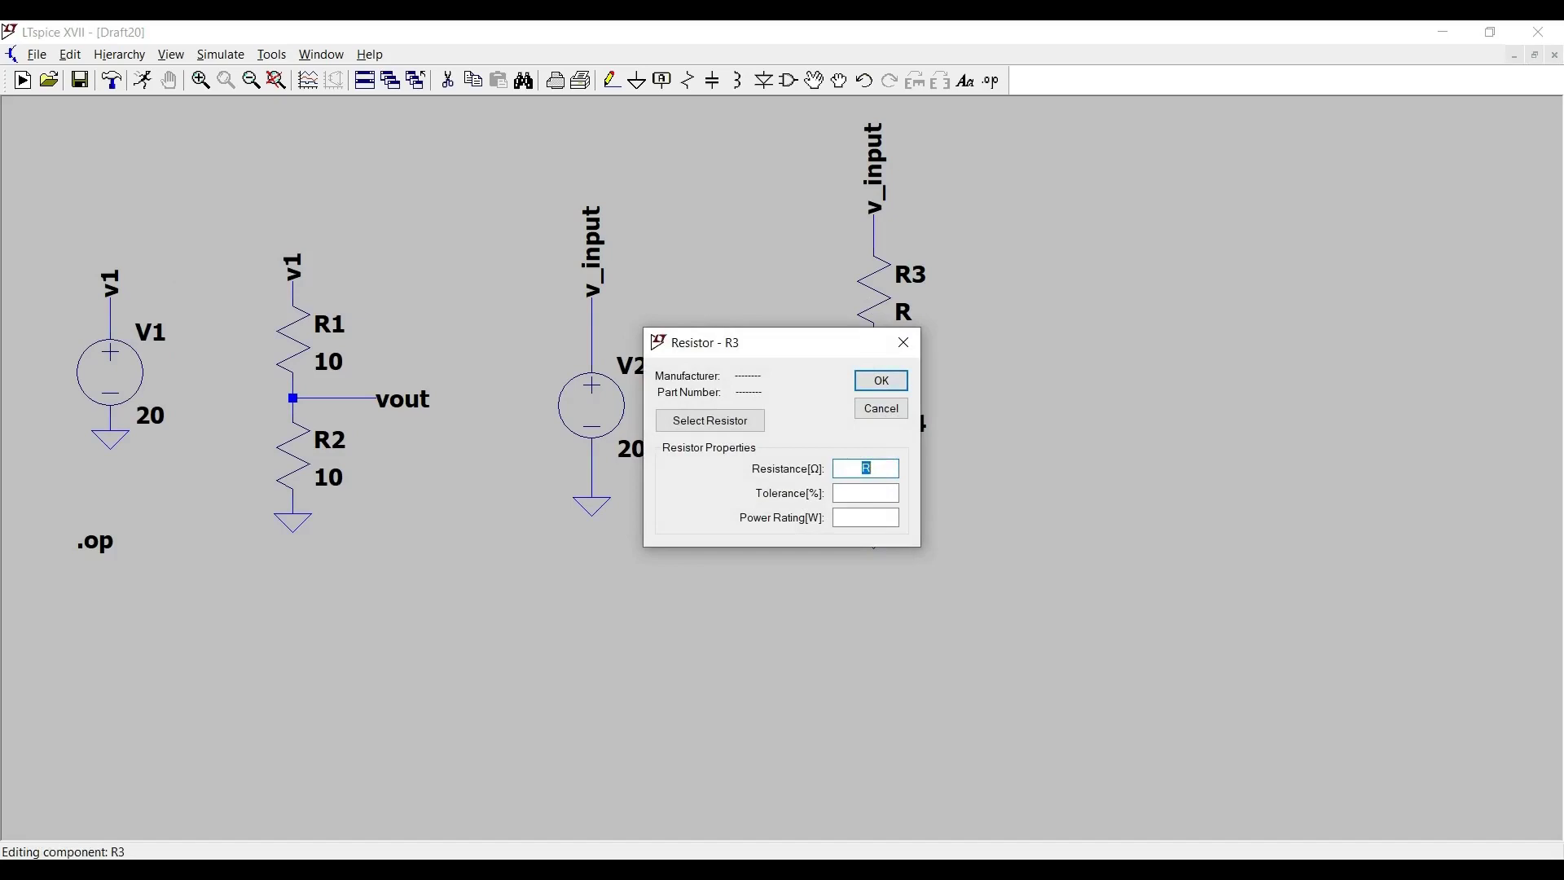
key("BackSpace")
type("10")
left_click(881, 381)
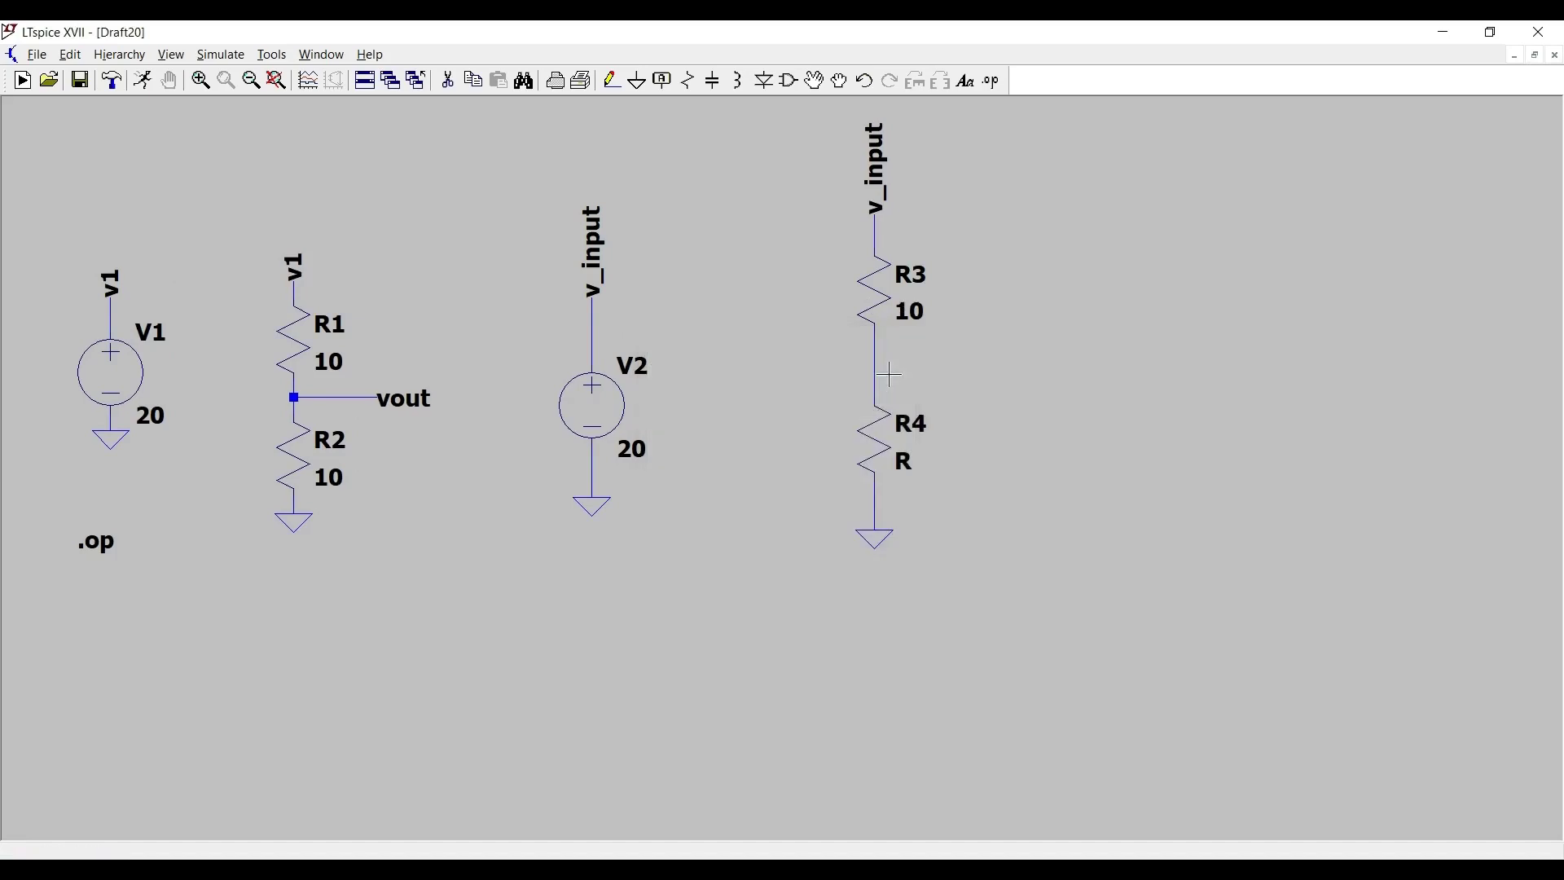
right_click(881, 453)
key("BackSpace")
type("1")
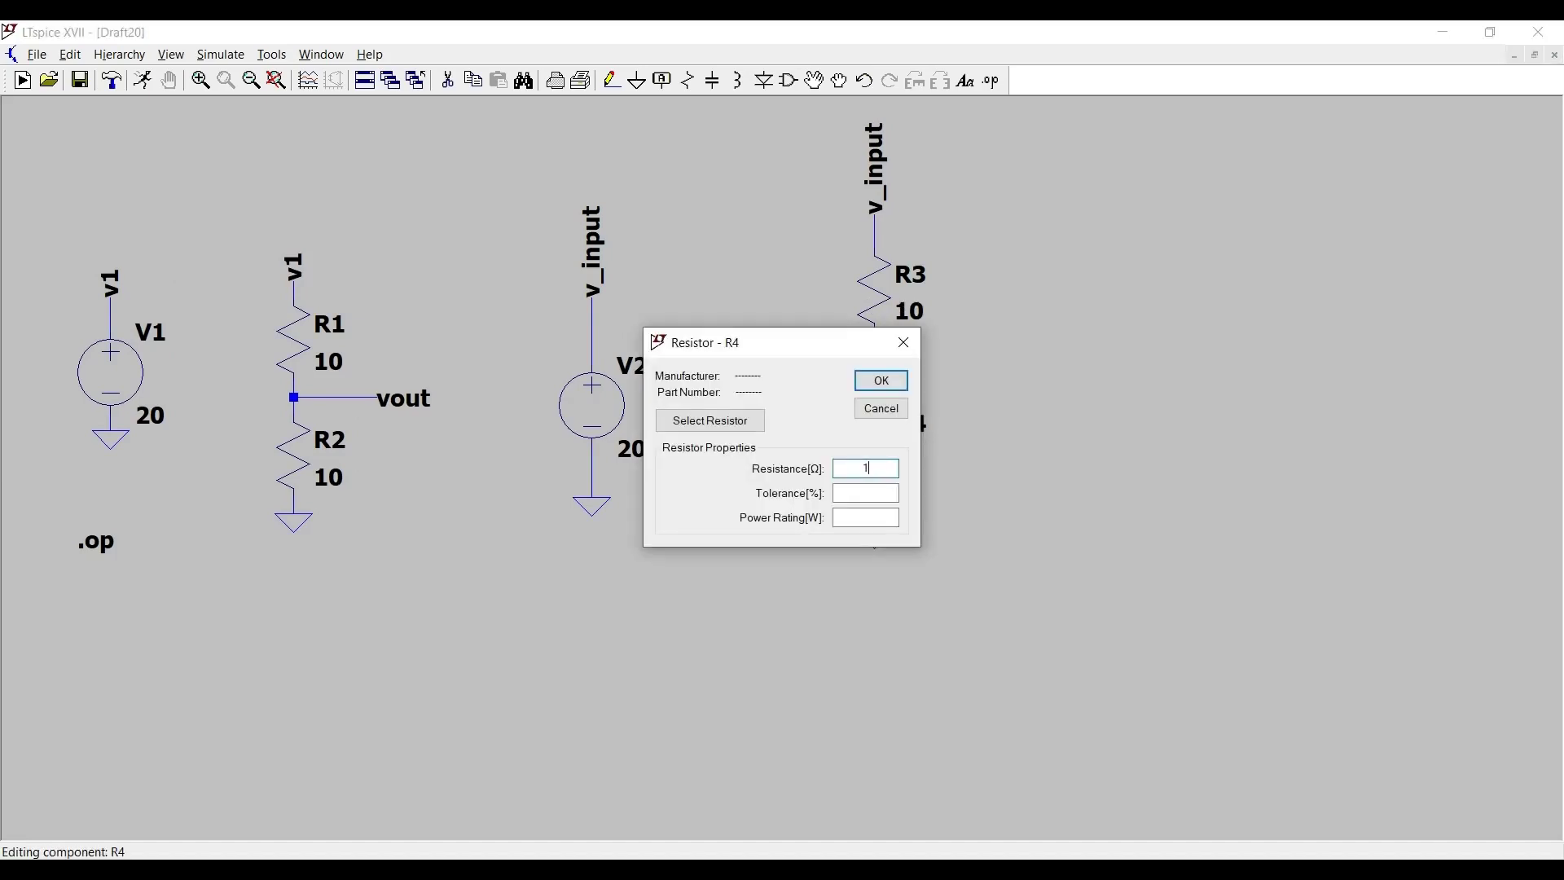
type("0")
left_click(892, 379)
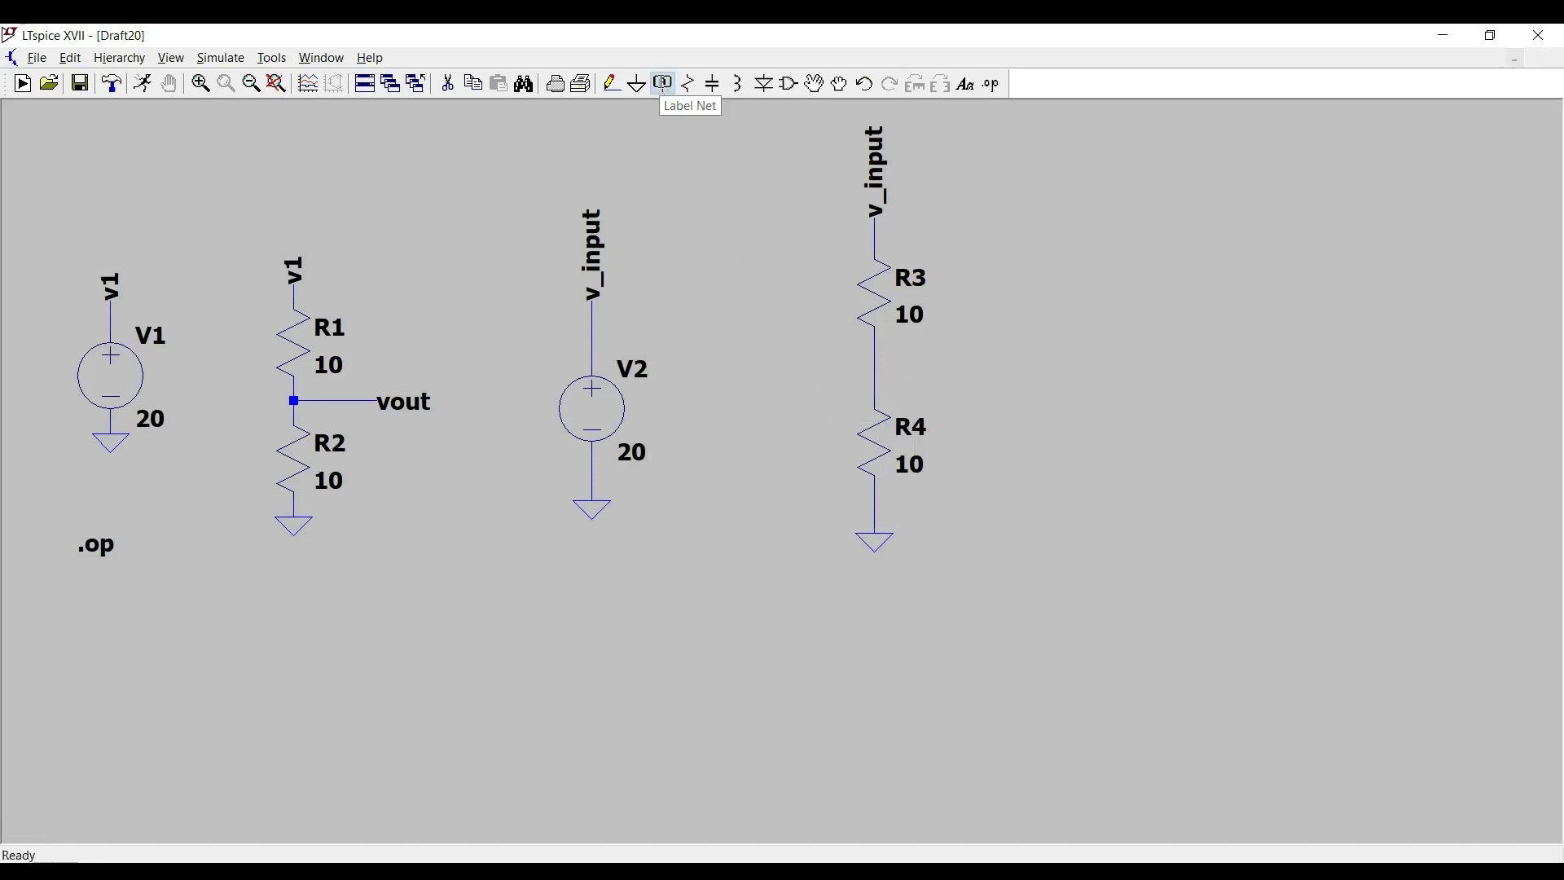
- Place a net label named v_out to the right of the wire between resistors R3 and R4
left_click(663, 83)
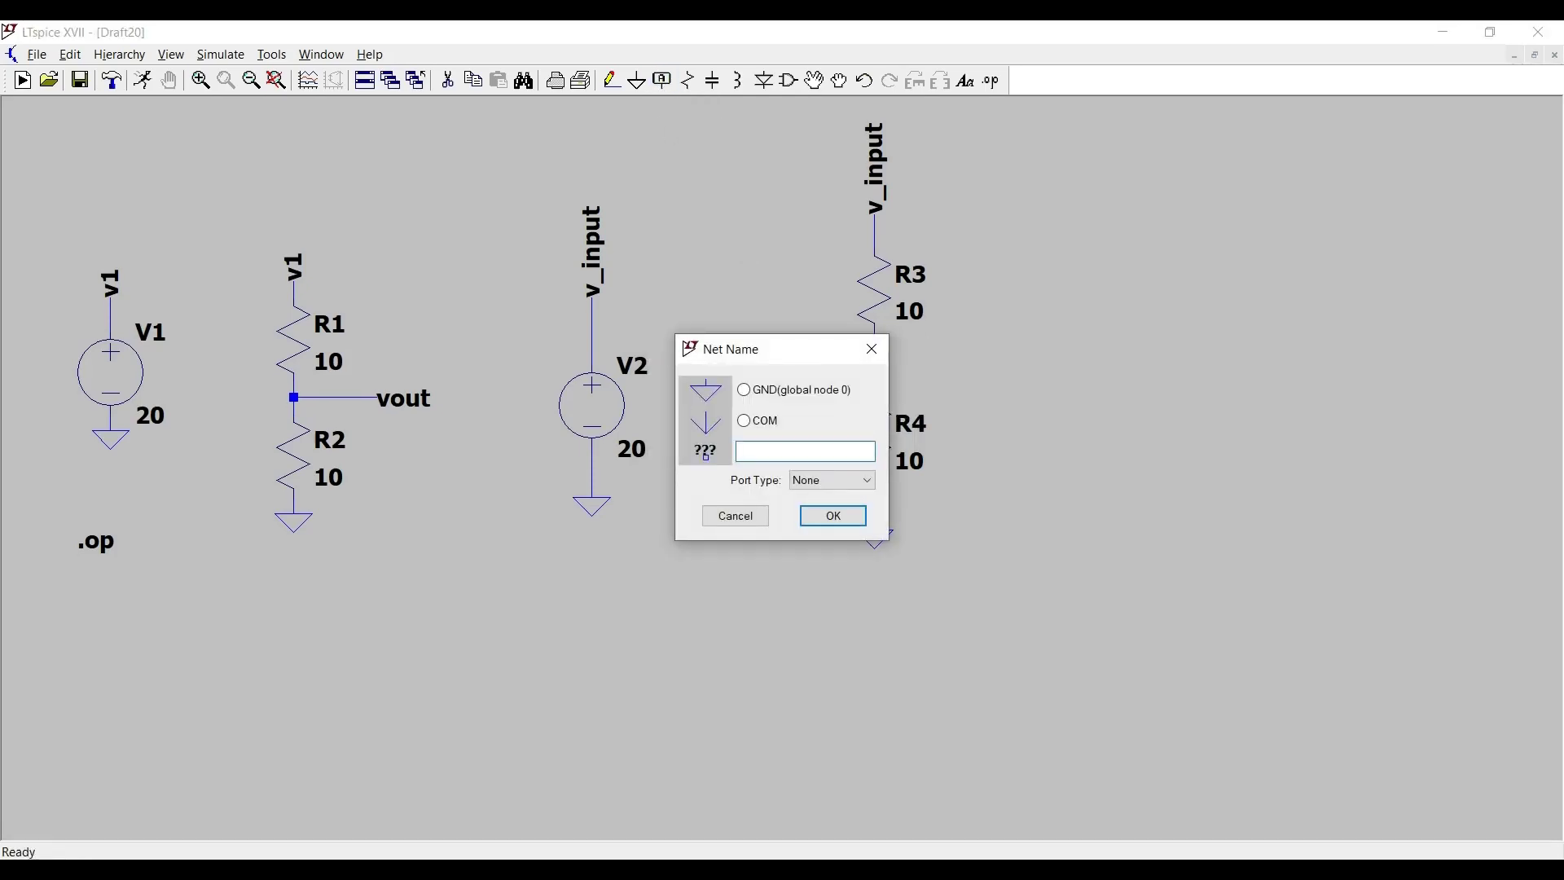
type("v_out")
left_click(833, 515)
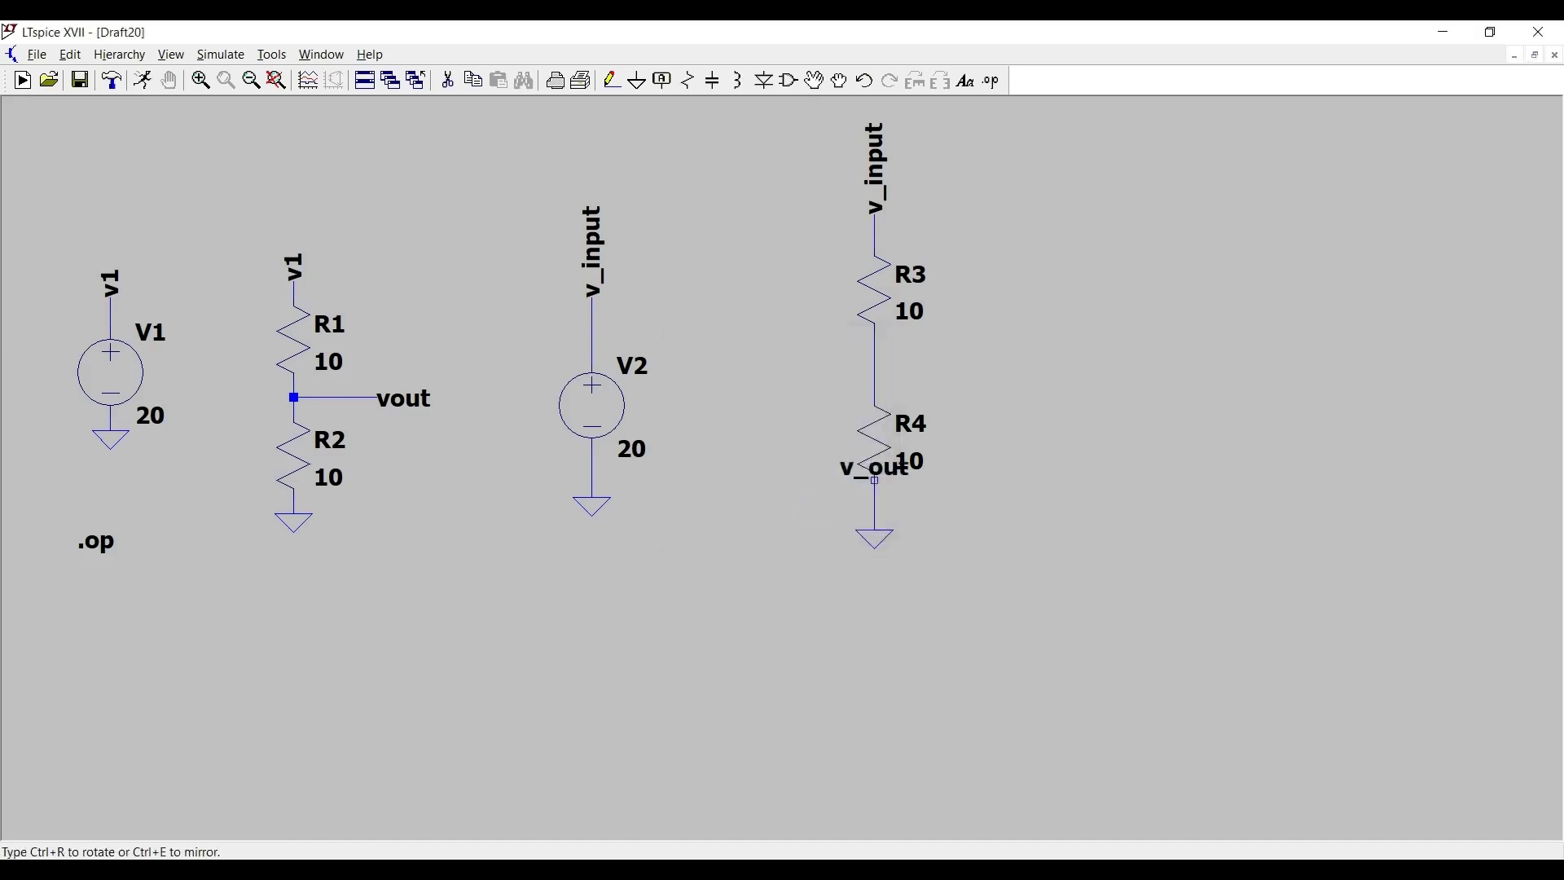
left_click(983, 371)
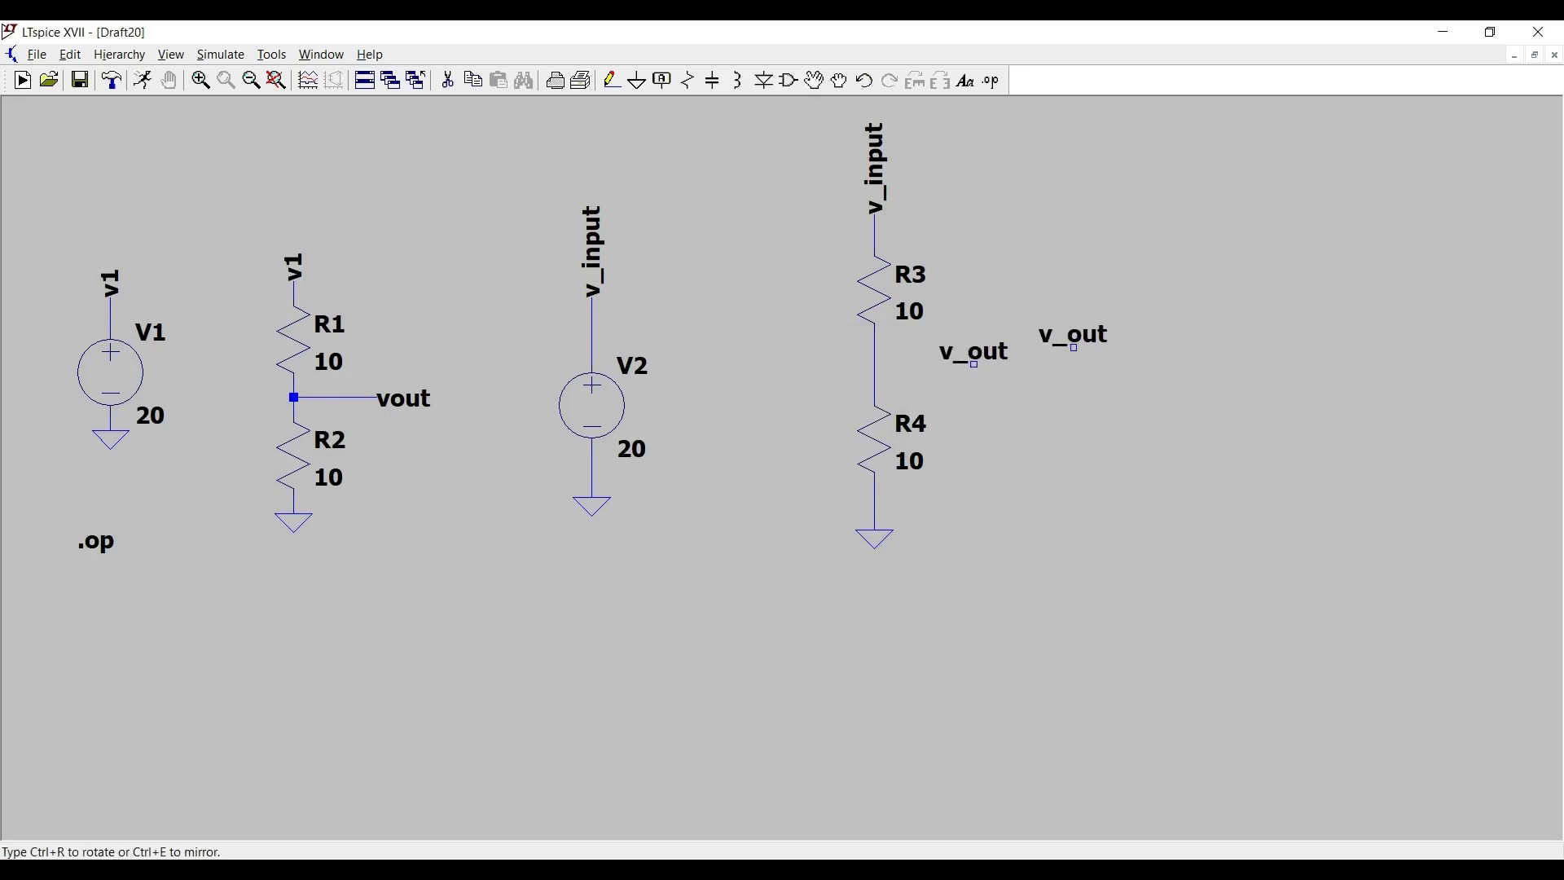
key("Escape")
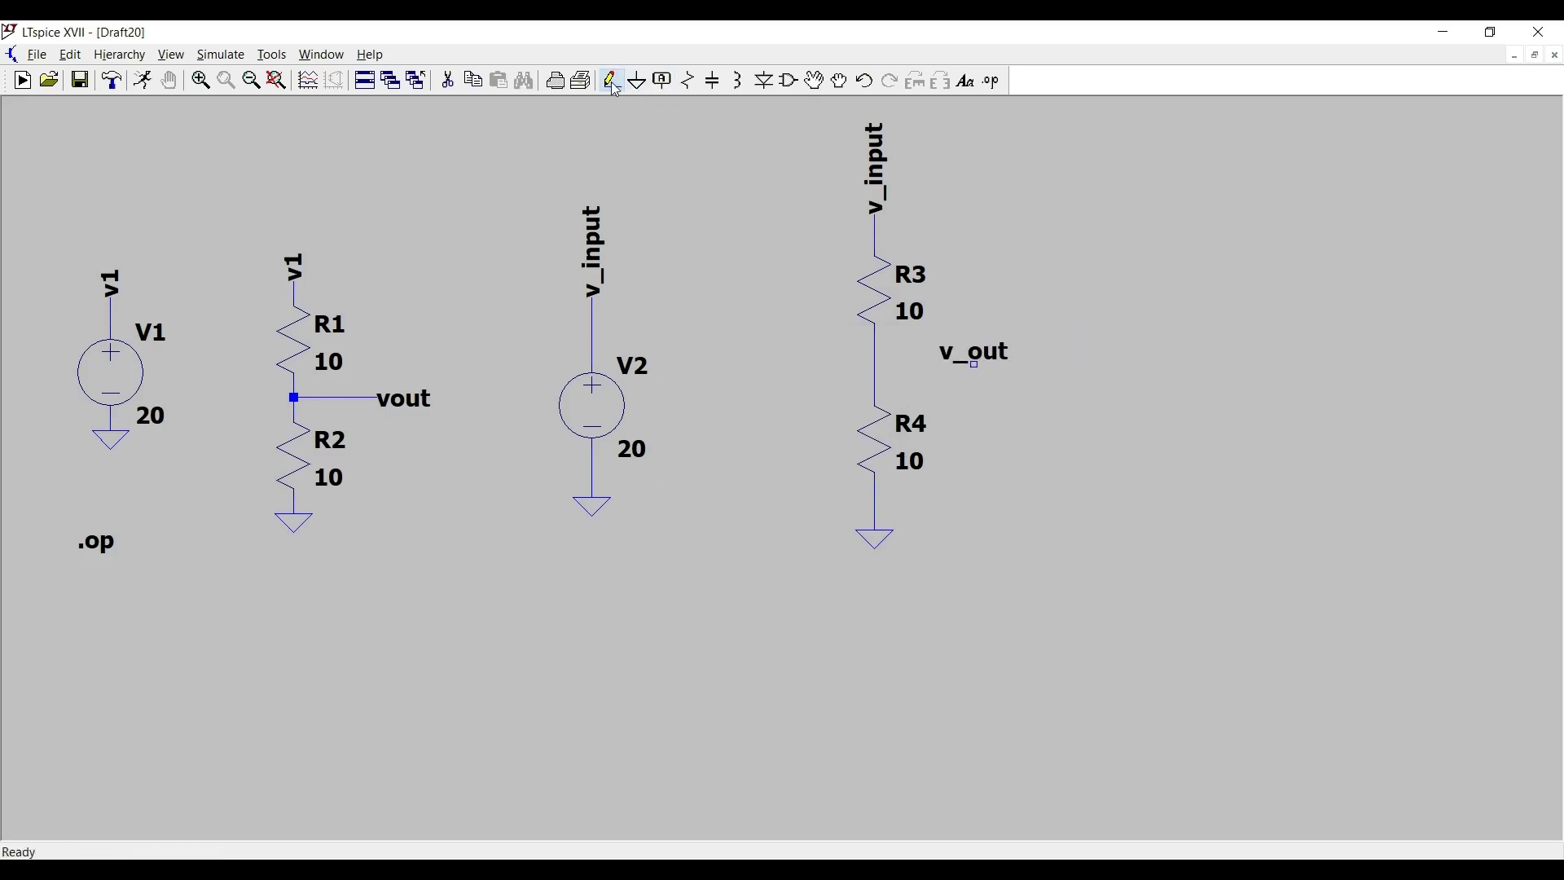
- Wire the junction between resistors R3 and R4 to the v_out label
left_click(613, 82)
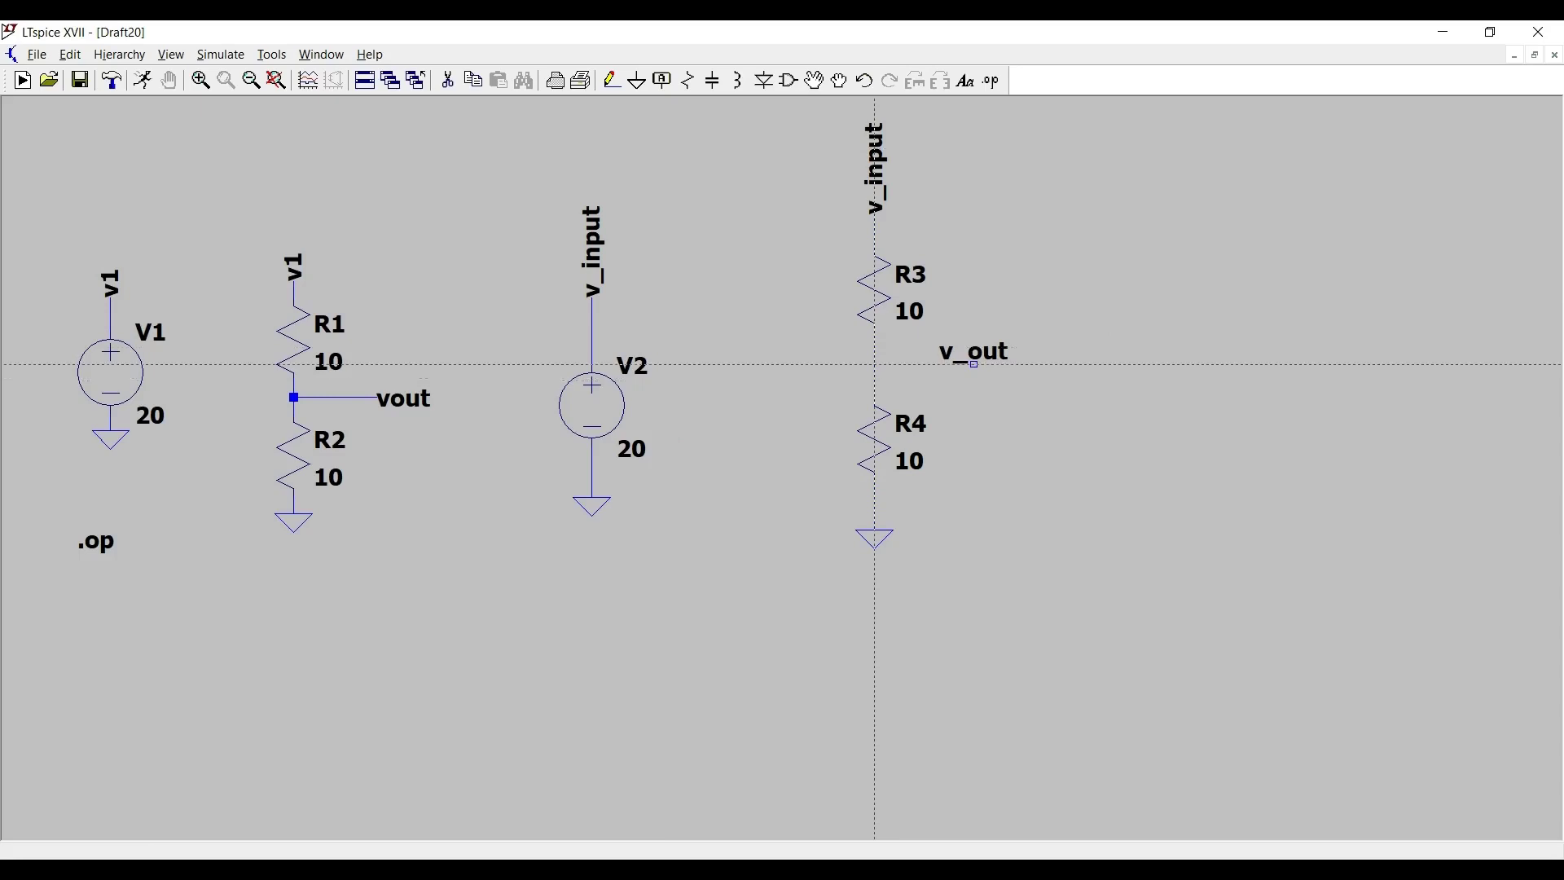
left_click(876, 364)
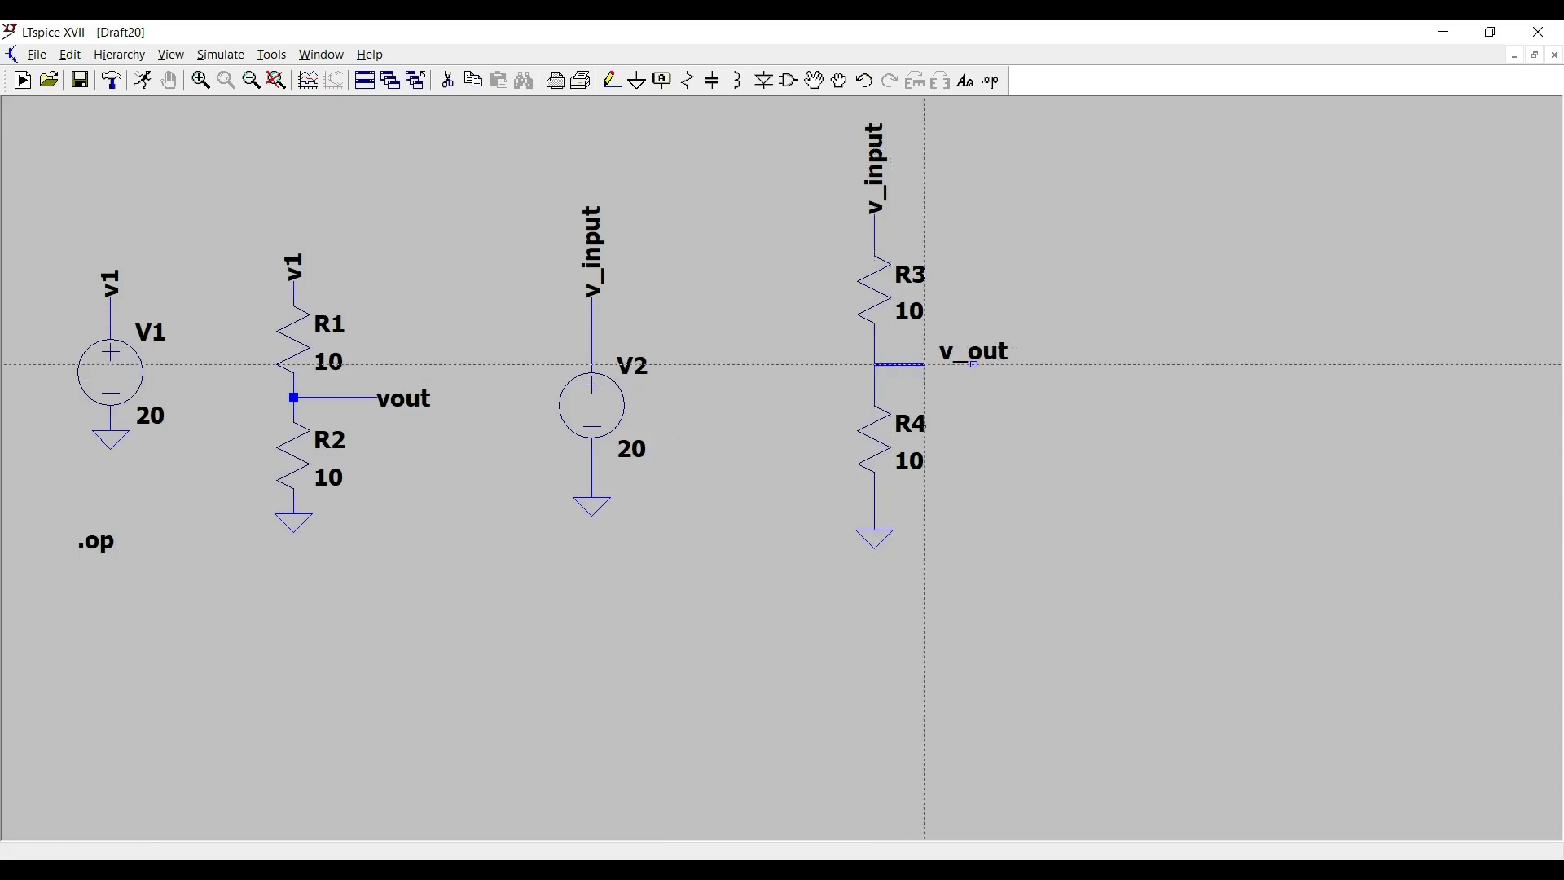
left_click(975, 364)
key("Escape")
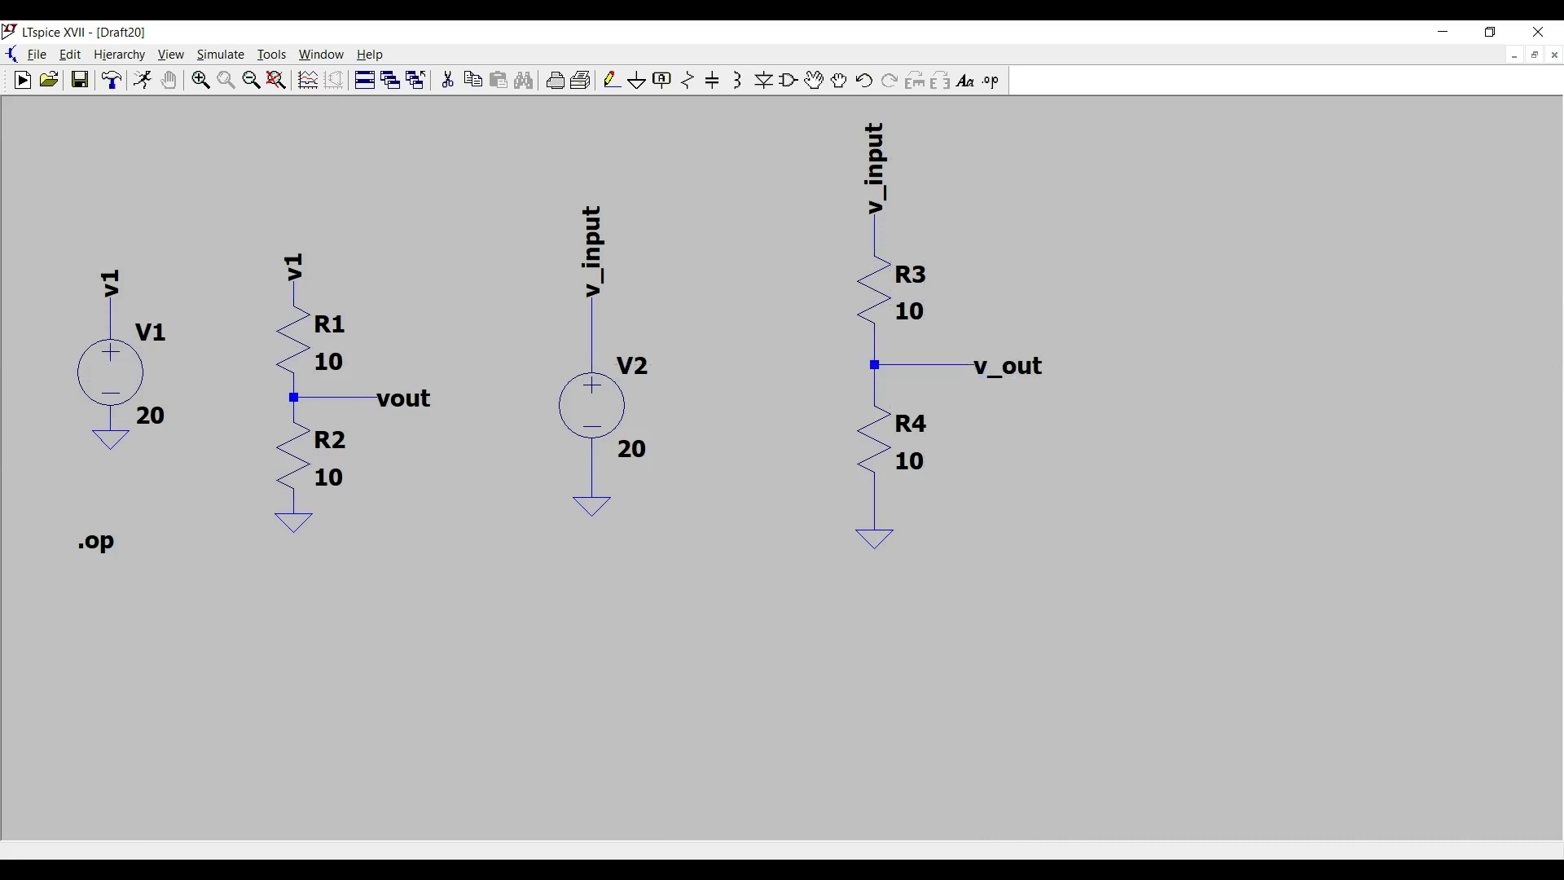
key("Escape")
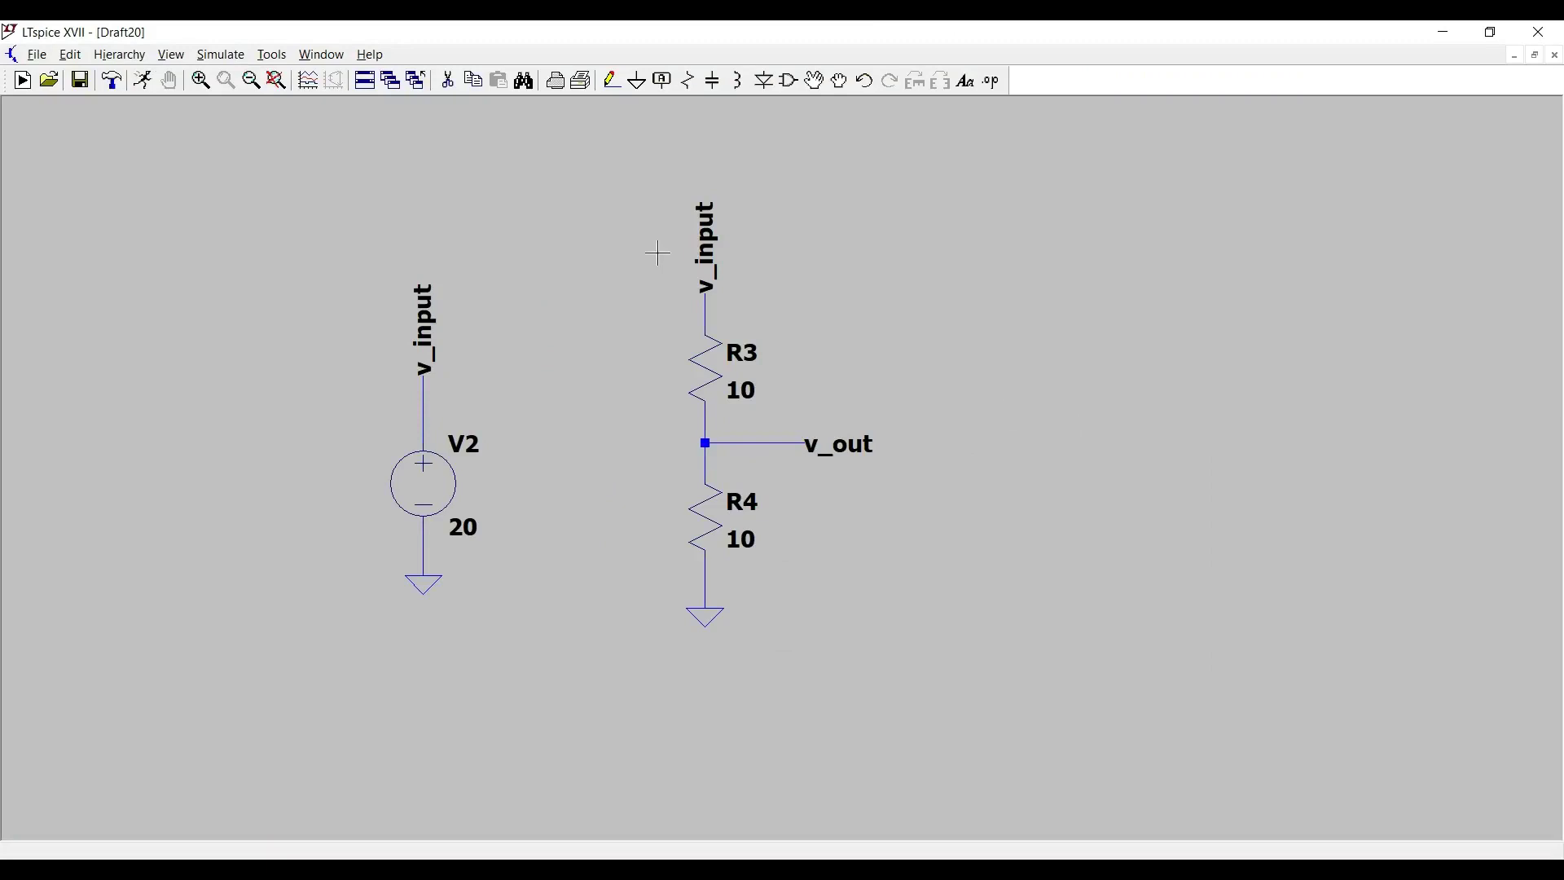
- Run a DC operating point simulation (.op) of the voltage divider and close its results window
left_click(146, 96)
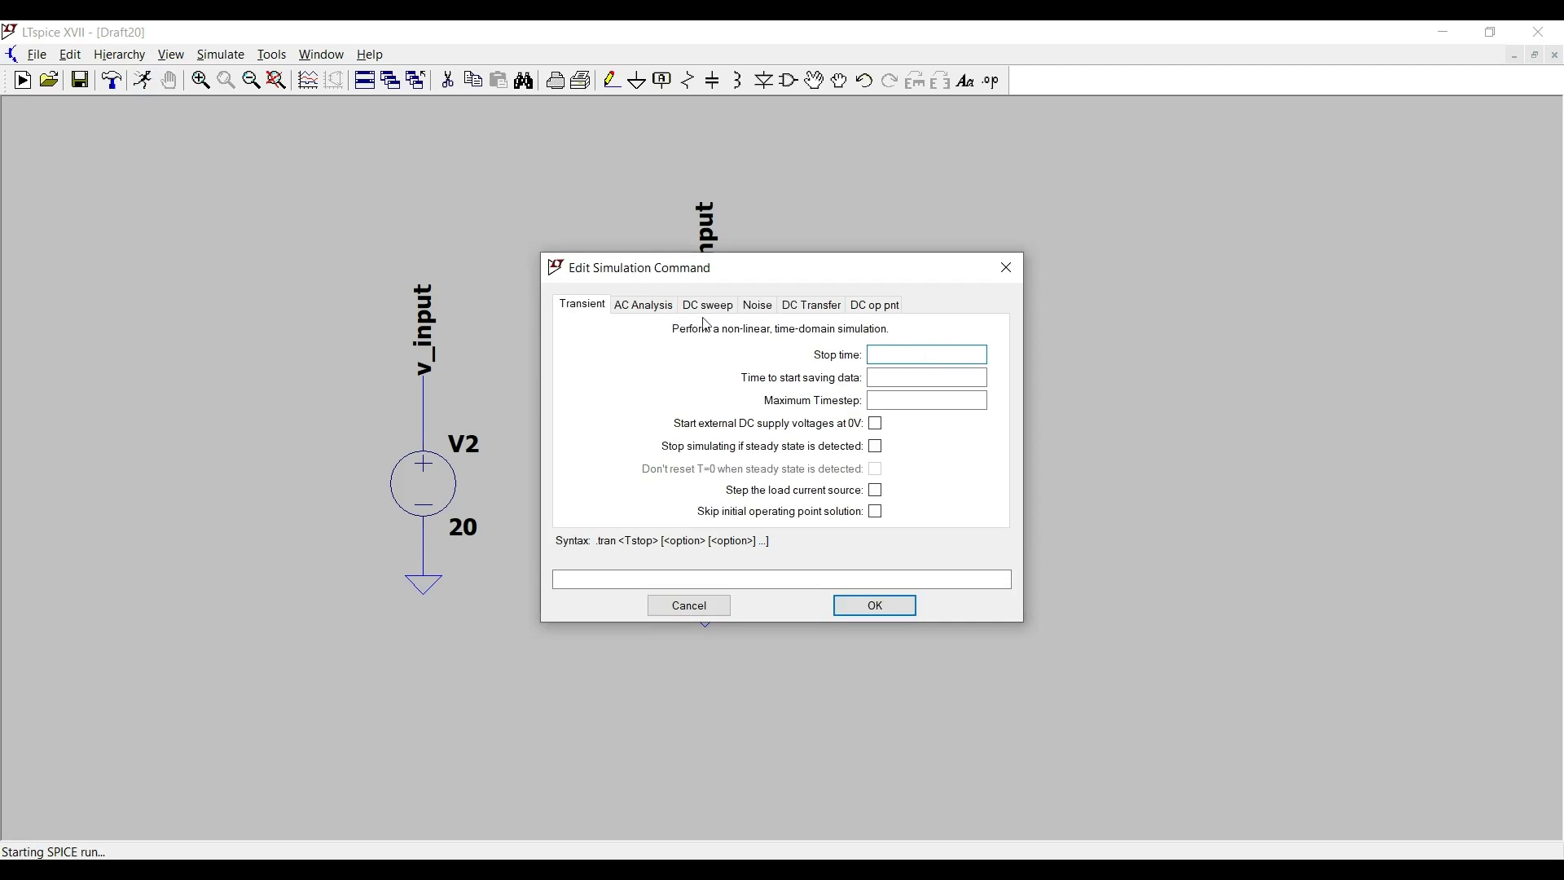
left_click(864, 316)
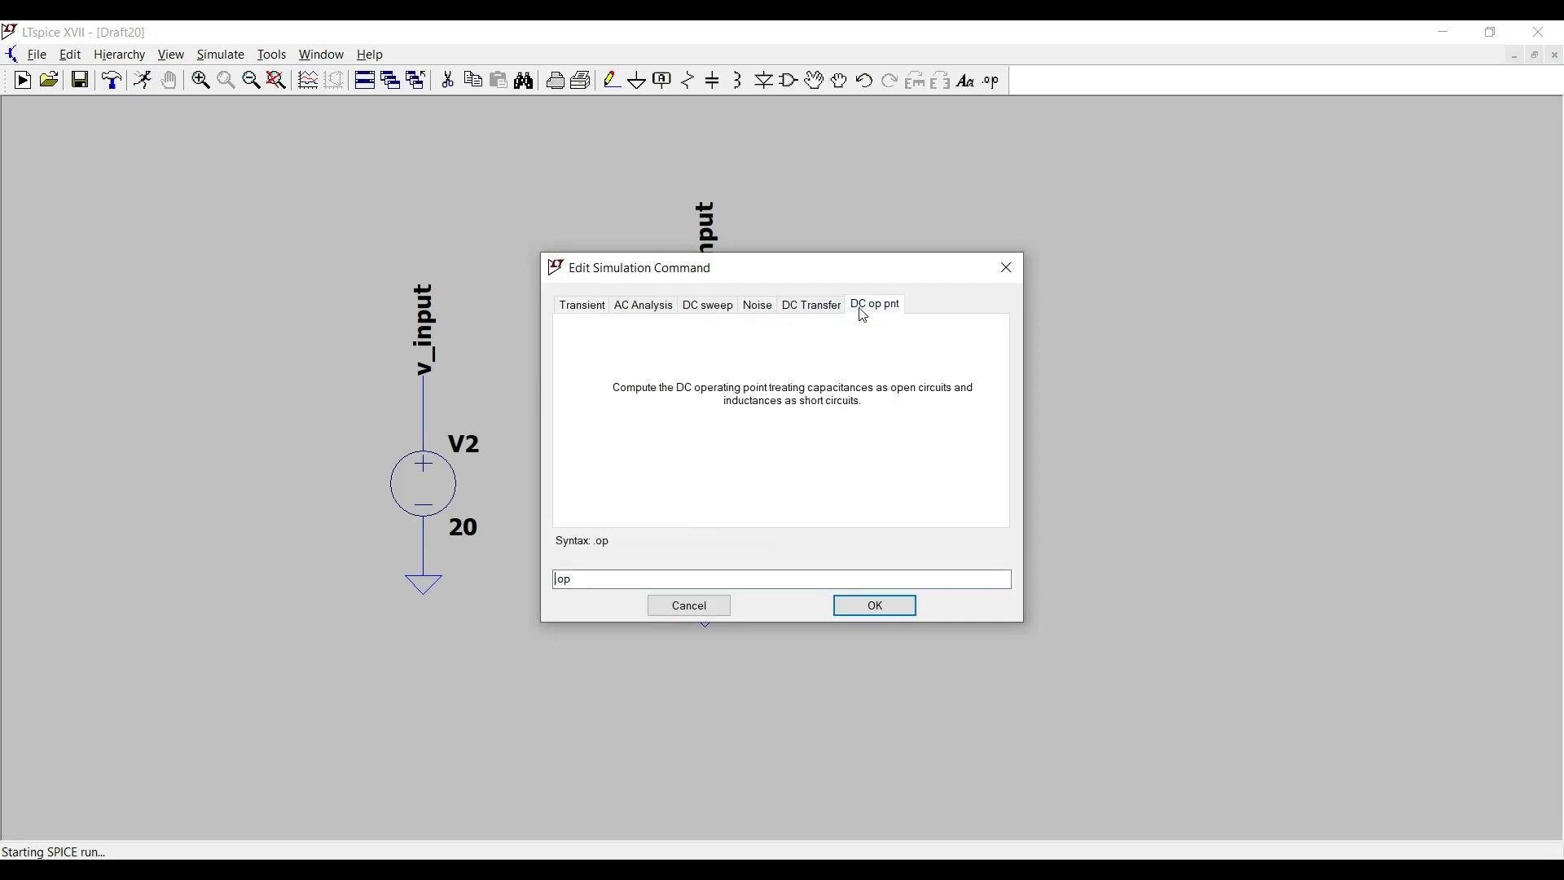
left_click(875, 606)
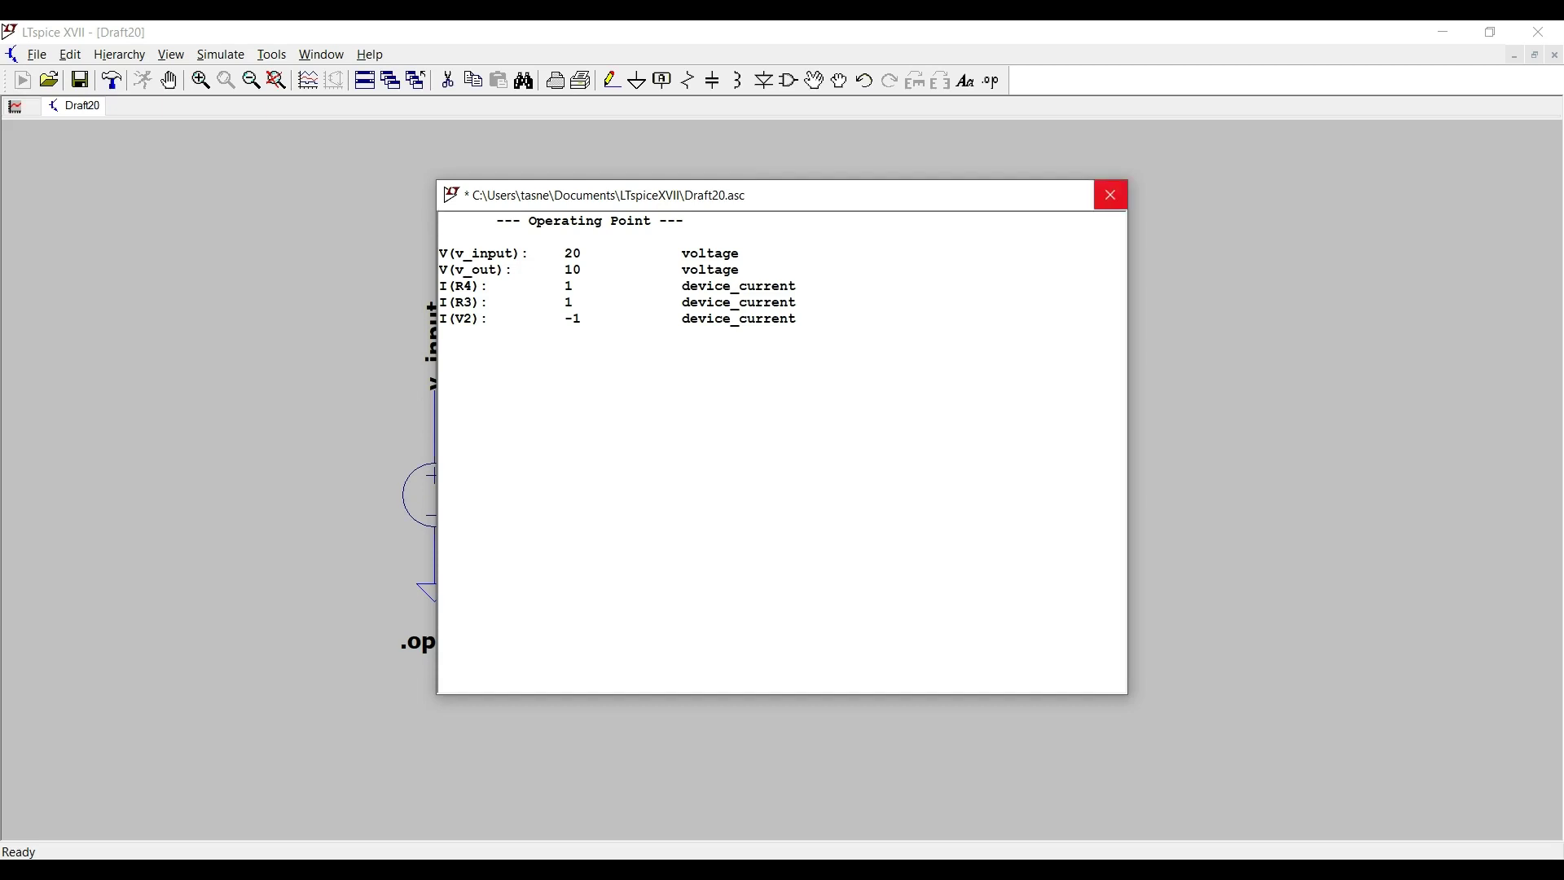
left_click(1106, 208)
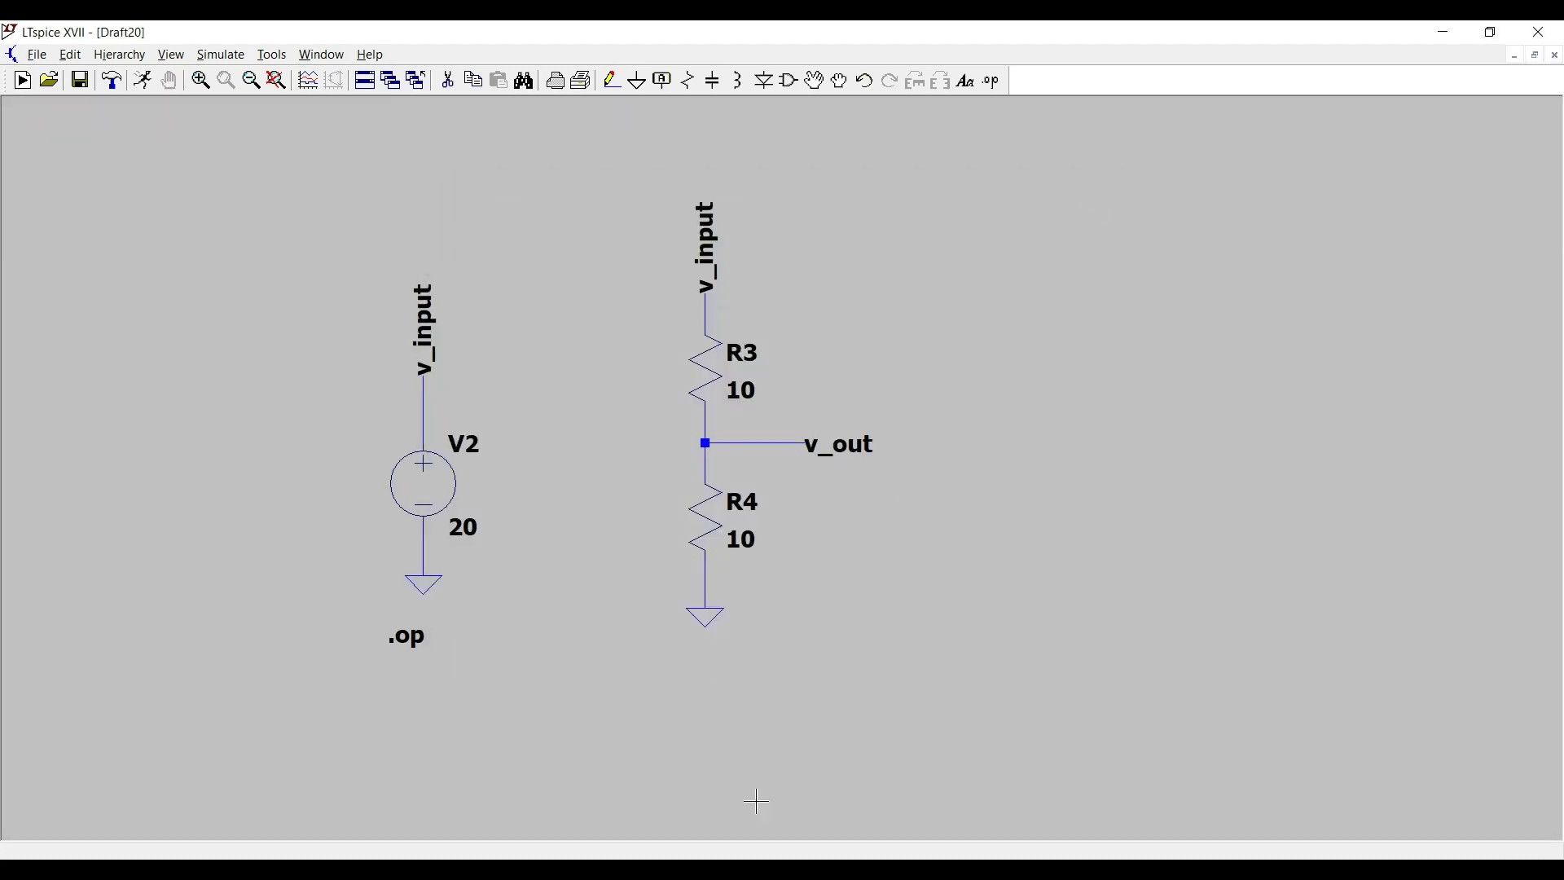